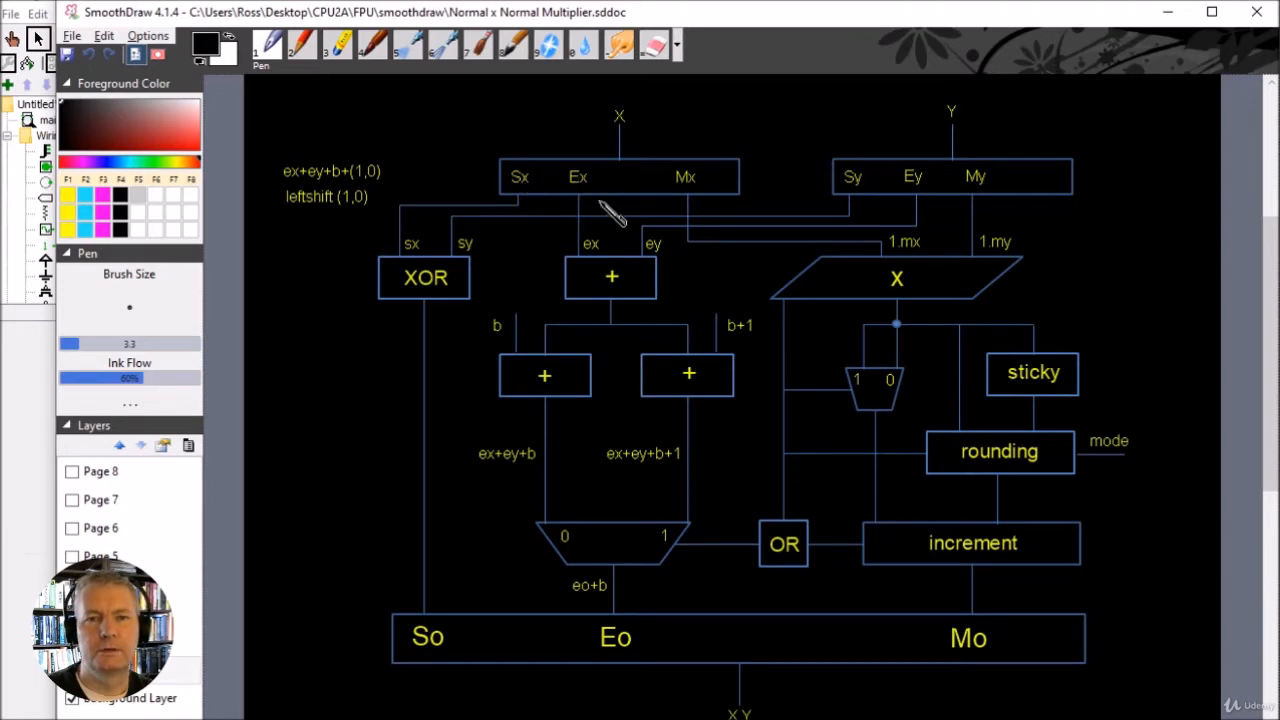
# Switch to Logisim, place an input pin in the upper part of the empty circuit, and set its data bits to 32
pyautogui.click(1168, 12)
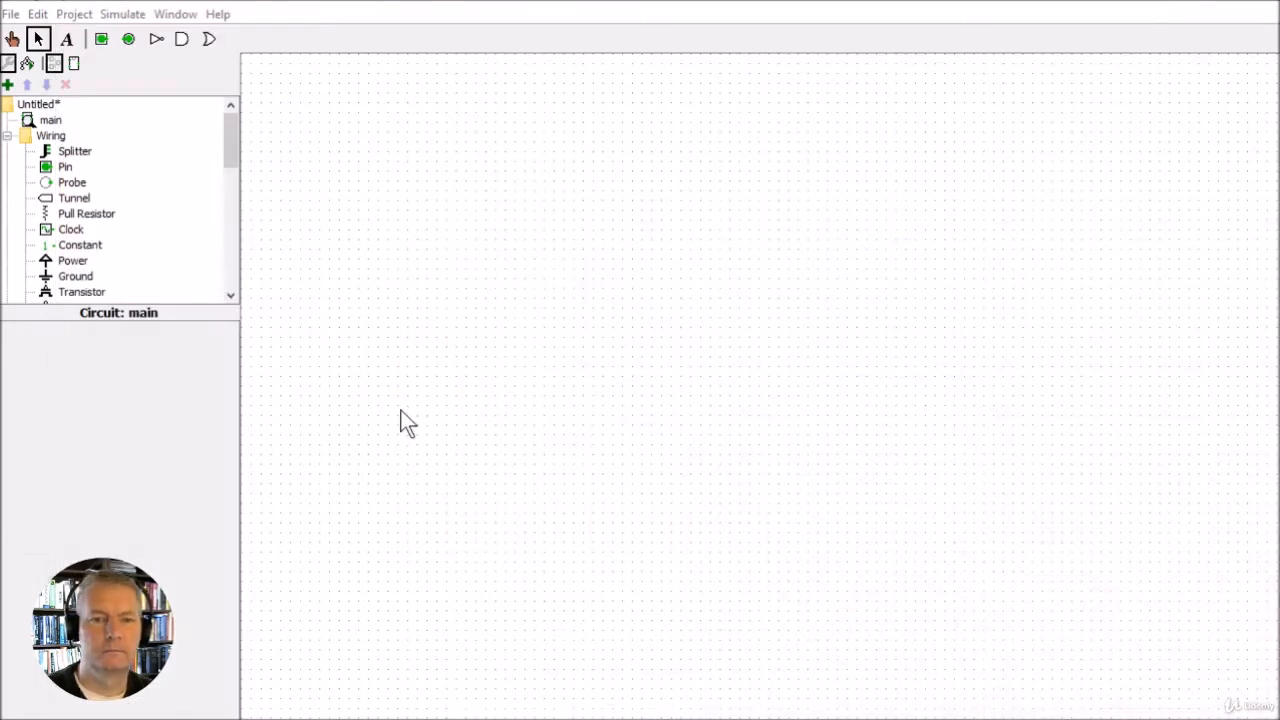
pyautogui.click(101, 39)
pyautogui.click(503, 220)
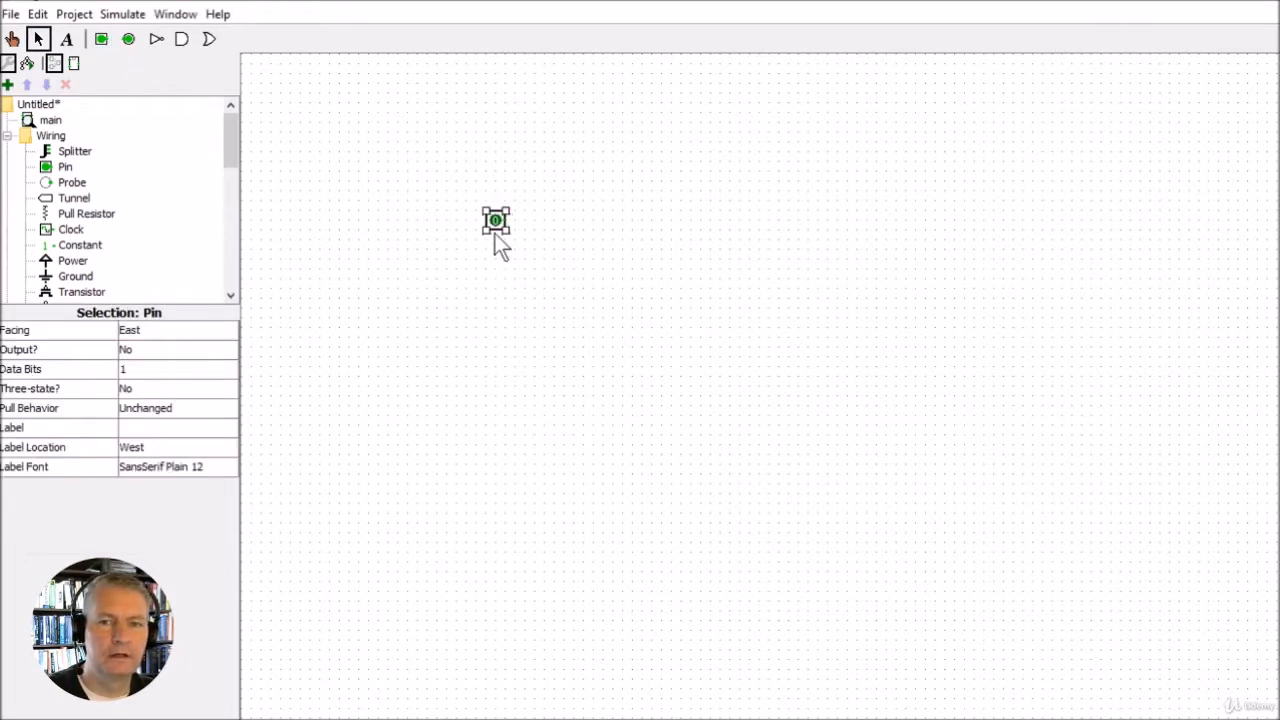
pyautogui.click(146, 370)
pyautogui.moveTo(229, 406); pyautogui.dragTo(197, 523)
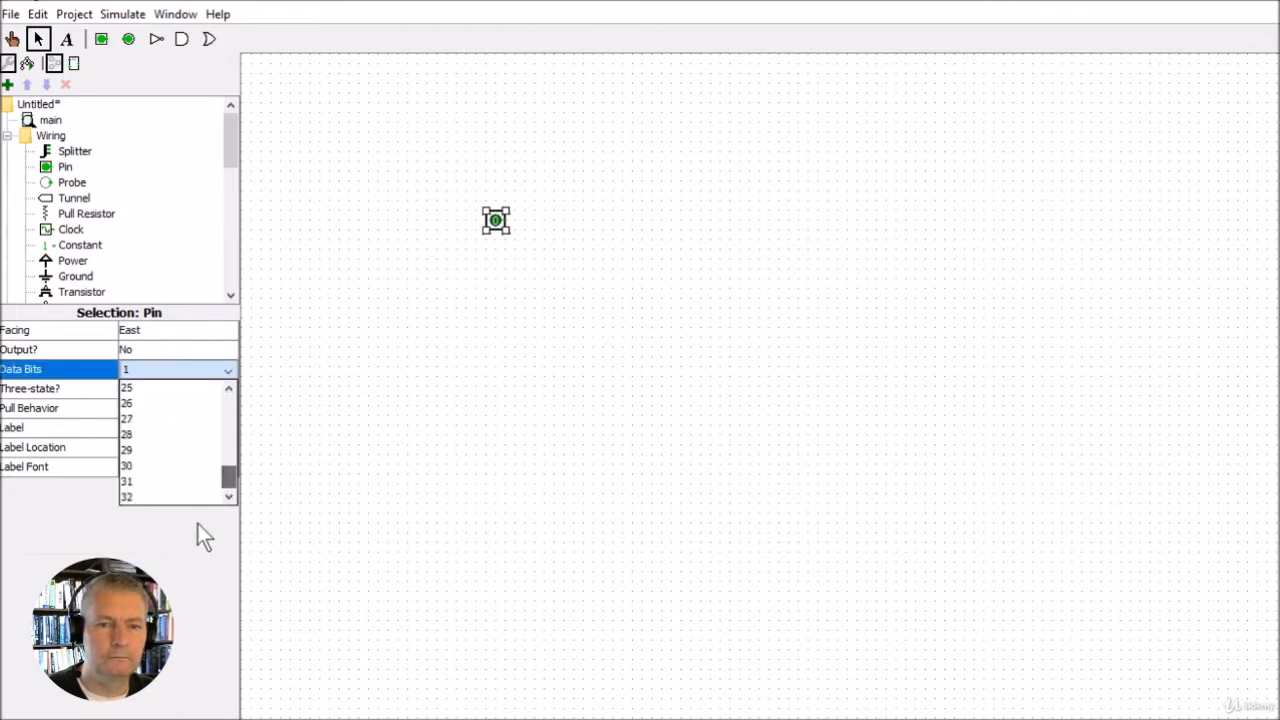
pyautogui.click(160, 497)
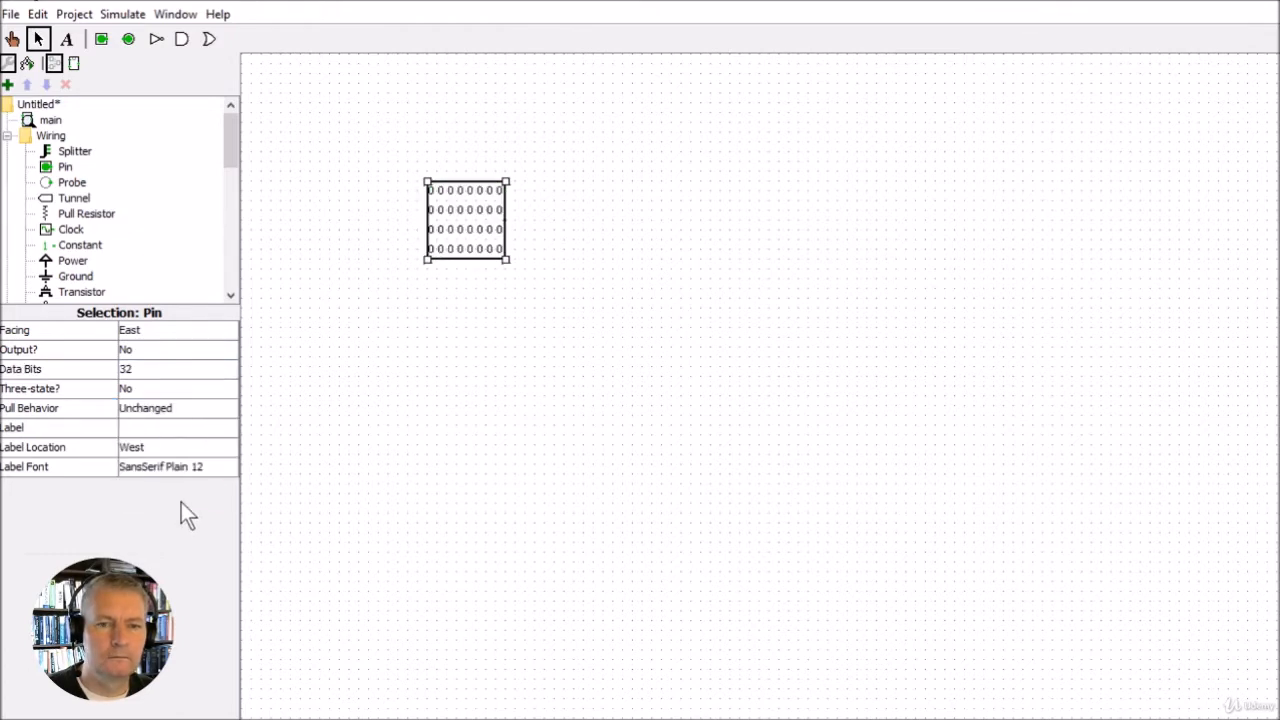
# Label the 32-bit input pin Y
pyautogui.click(135, 426)
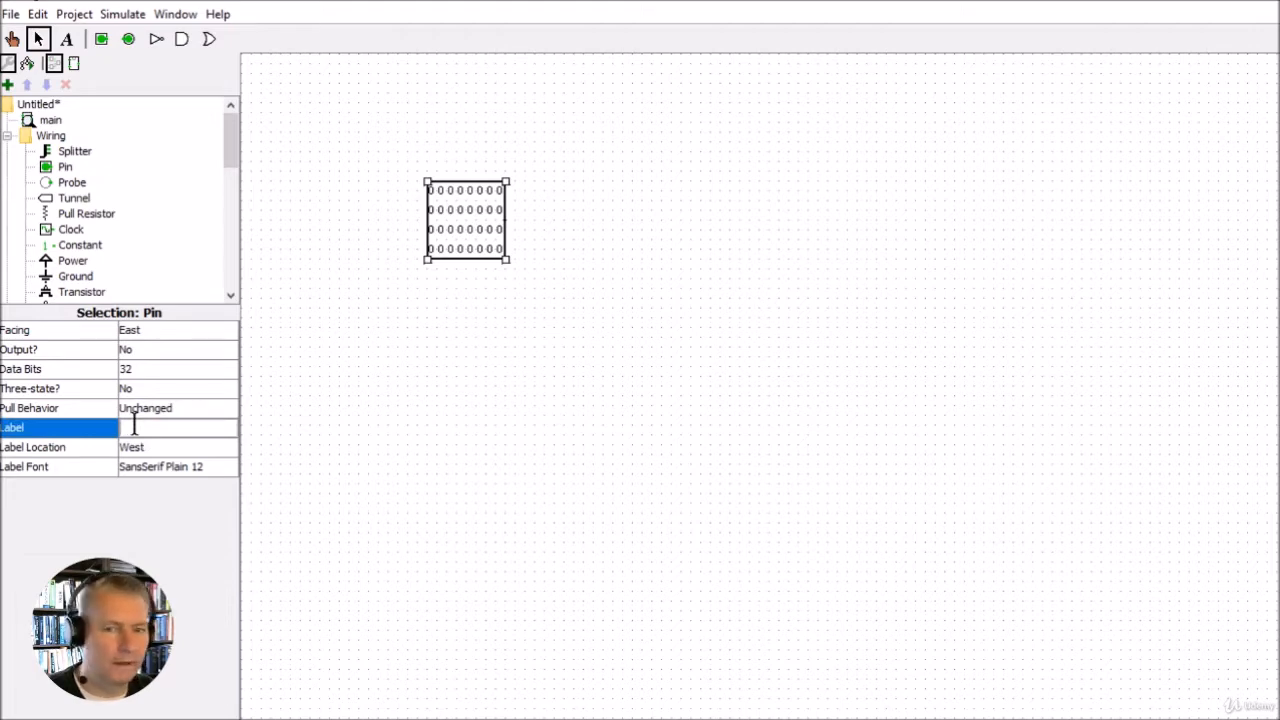
pyautogui.write('Y')
pyautogui.press('Return')
pyautogui.click(408, 275)
pyautogui.click(449, 230)
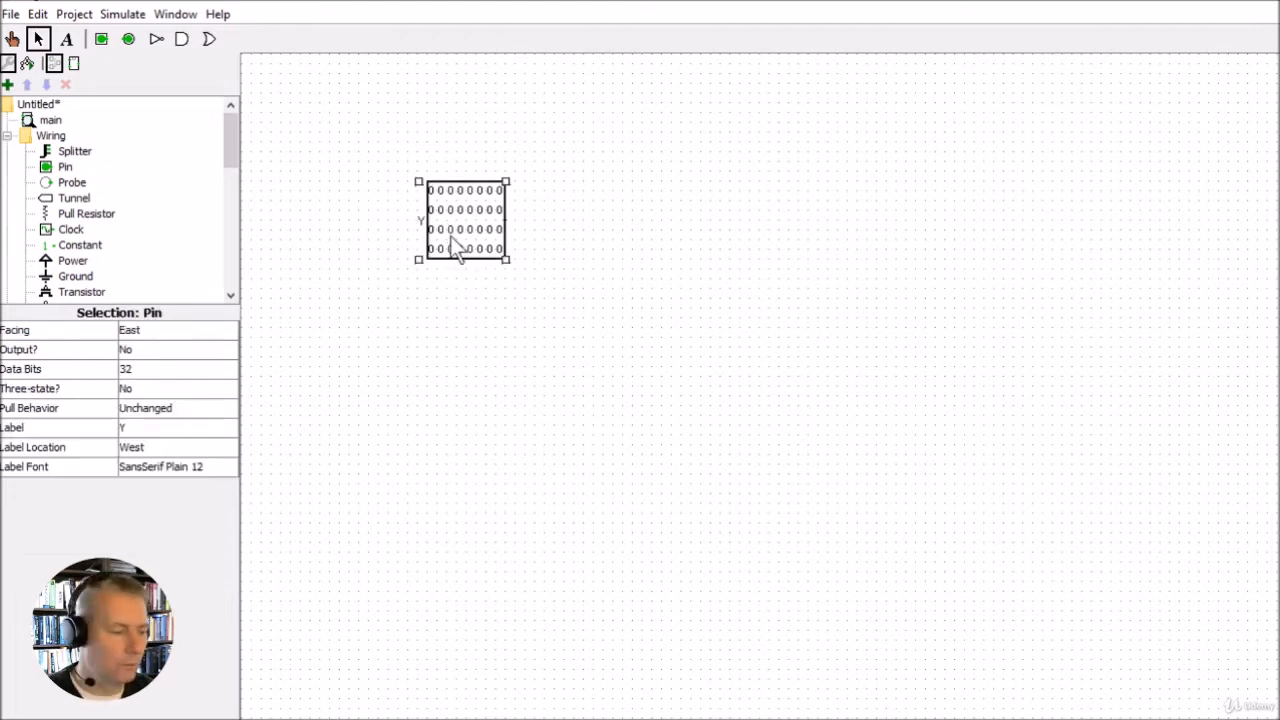
# Duplicate the Y input pin, place the copy directly below the original, and label it X
pyautogui.moveTo(455, 250); pyautogui.dragTo(470, 400)
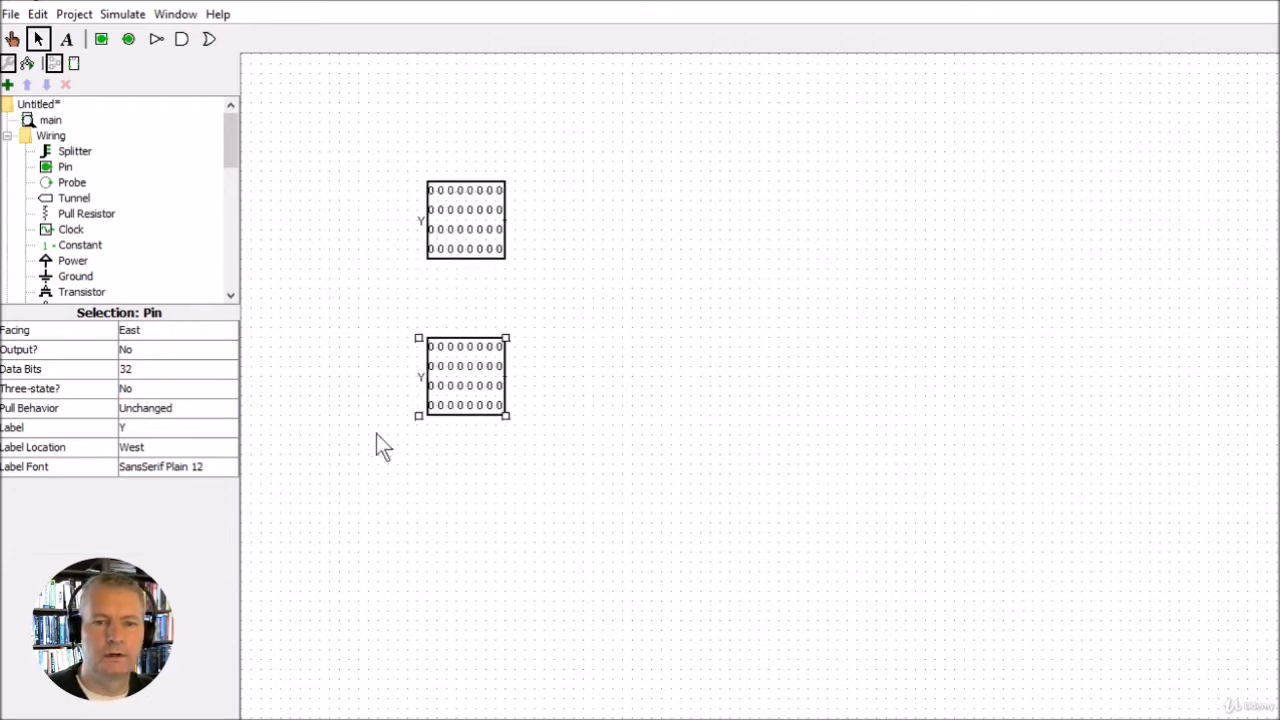
pyautogui.click(135, 427)
pyautogui.press('BackSpace')
pyautogui.write('X')
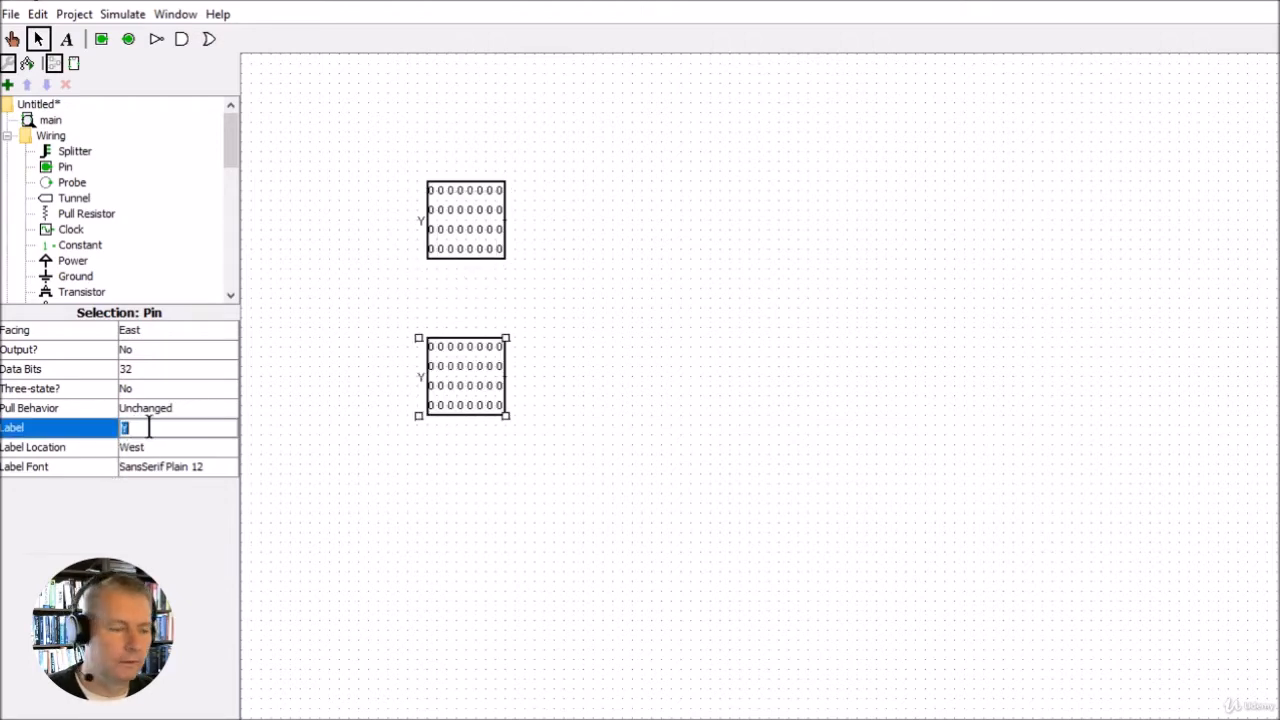
pyautogui.press('Return')
pyautogui.click(425, 420)
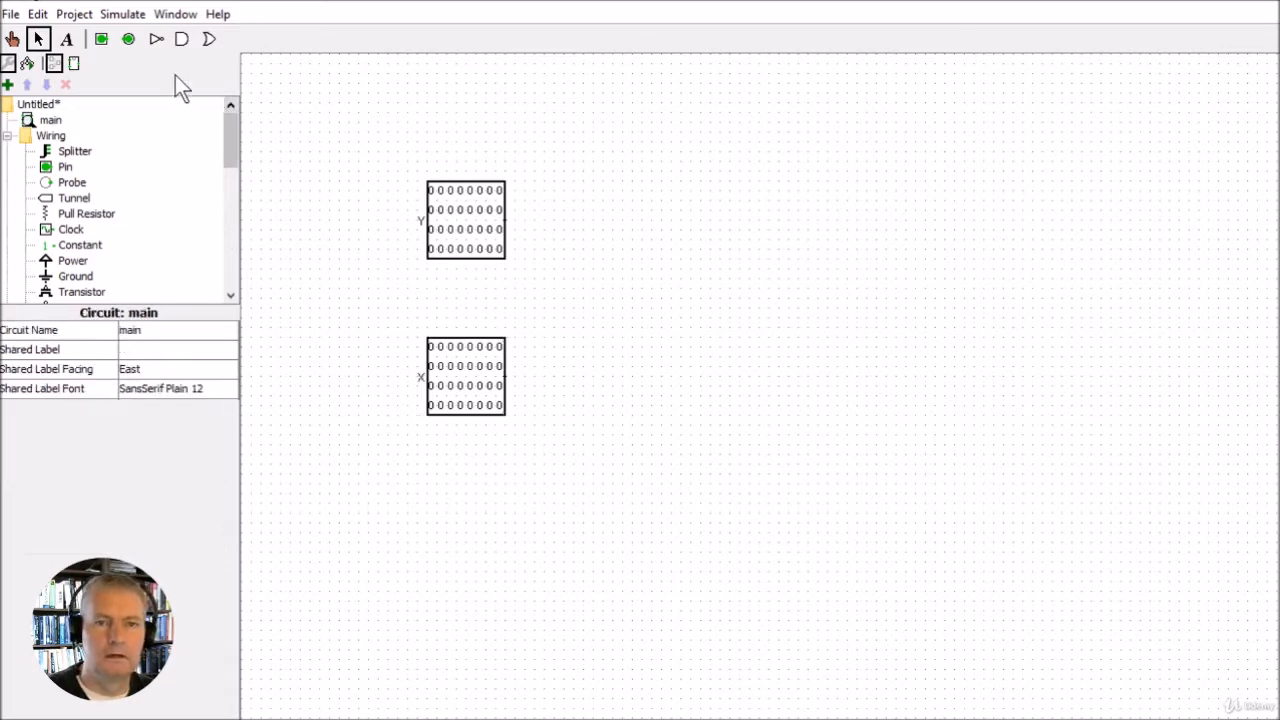
# Place an output pin at the far side of the circuit from the inputs and set its data bits to 32
pyautogui.click(128, 39)
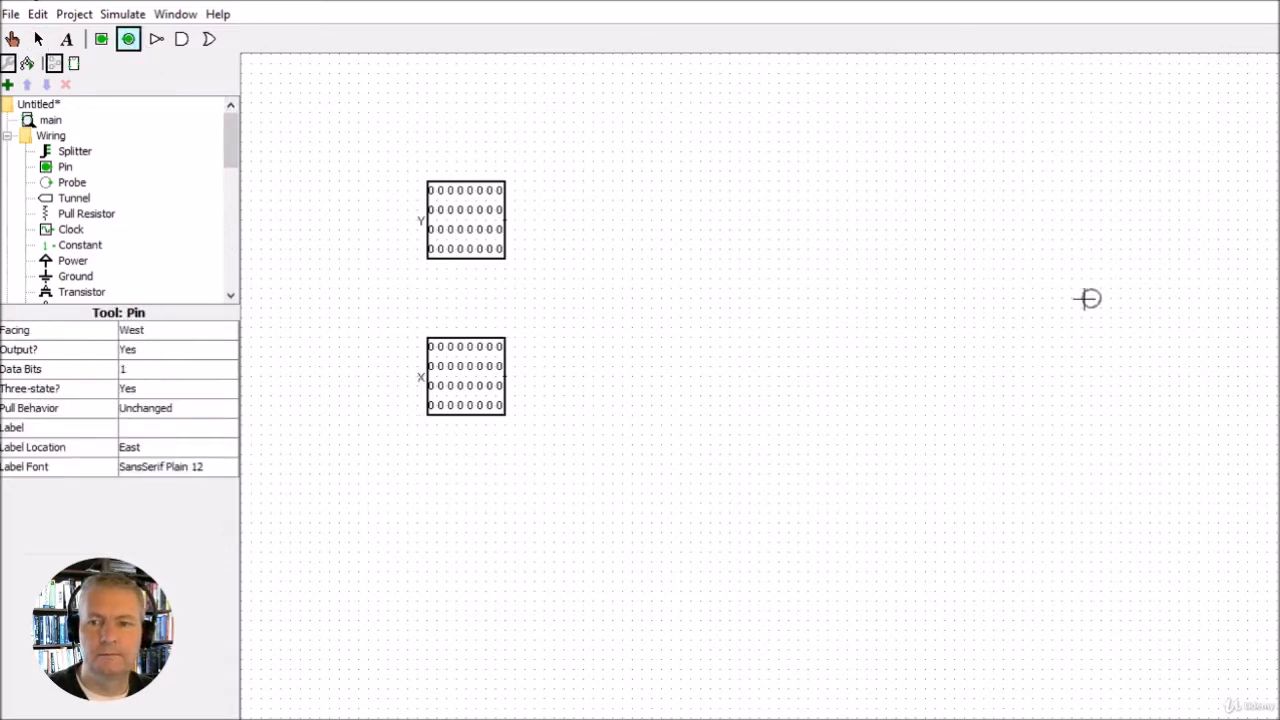
pyautogui.click(1118, 298)
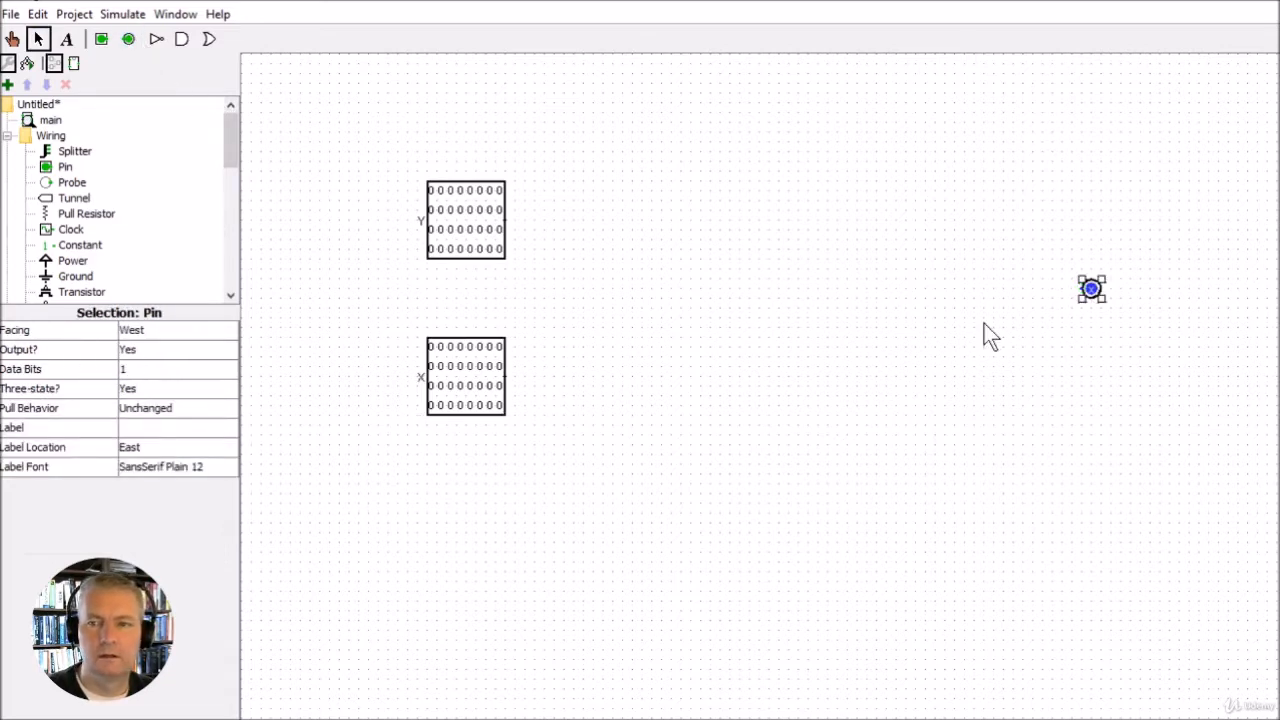
pyautogui.click(146, 369)
pyautogui.moveTo(226, 414); pyautogui.dragTo(213, 522)
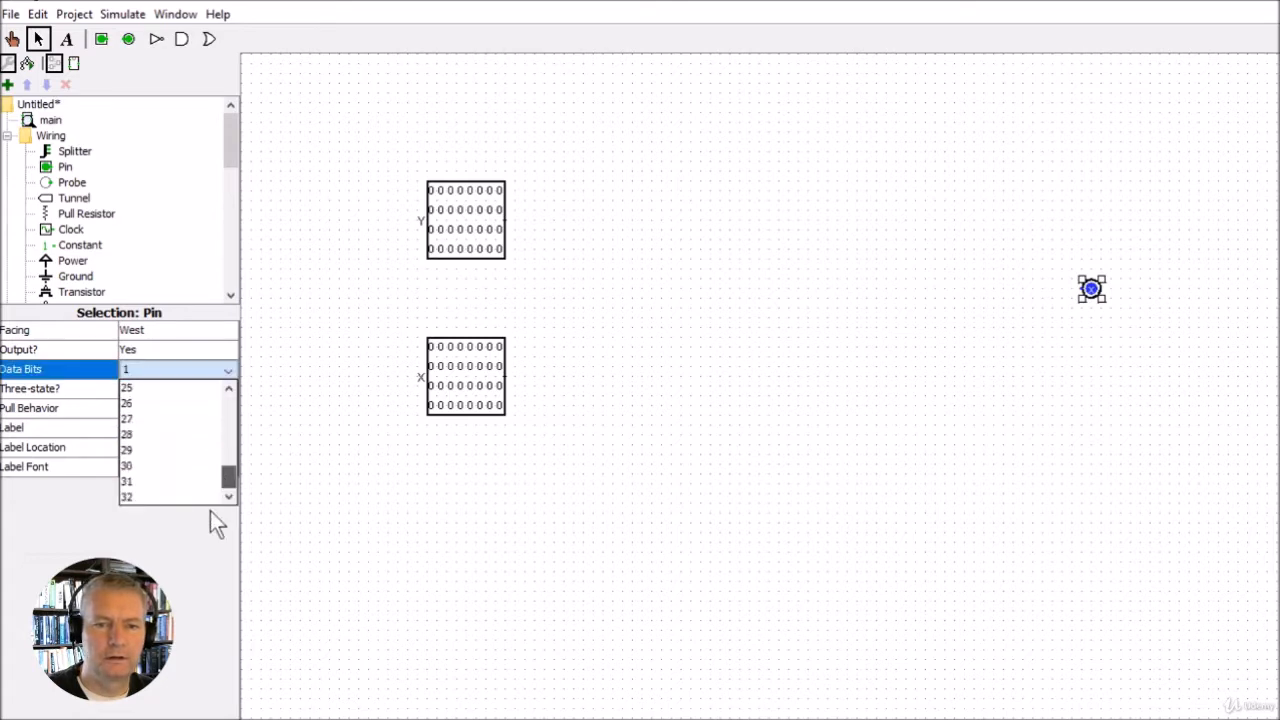
pyautogui.click(156, 496)
# Label the 32-bit output pin X.Y
pyautogui.click(142, 427)
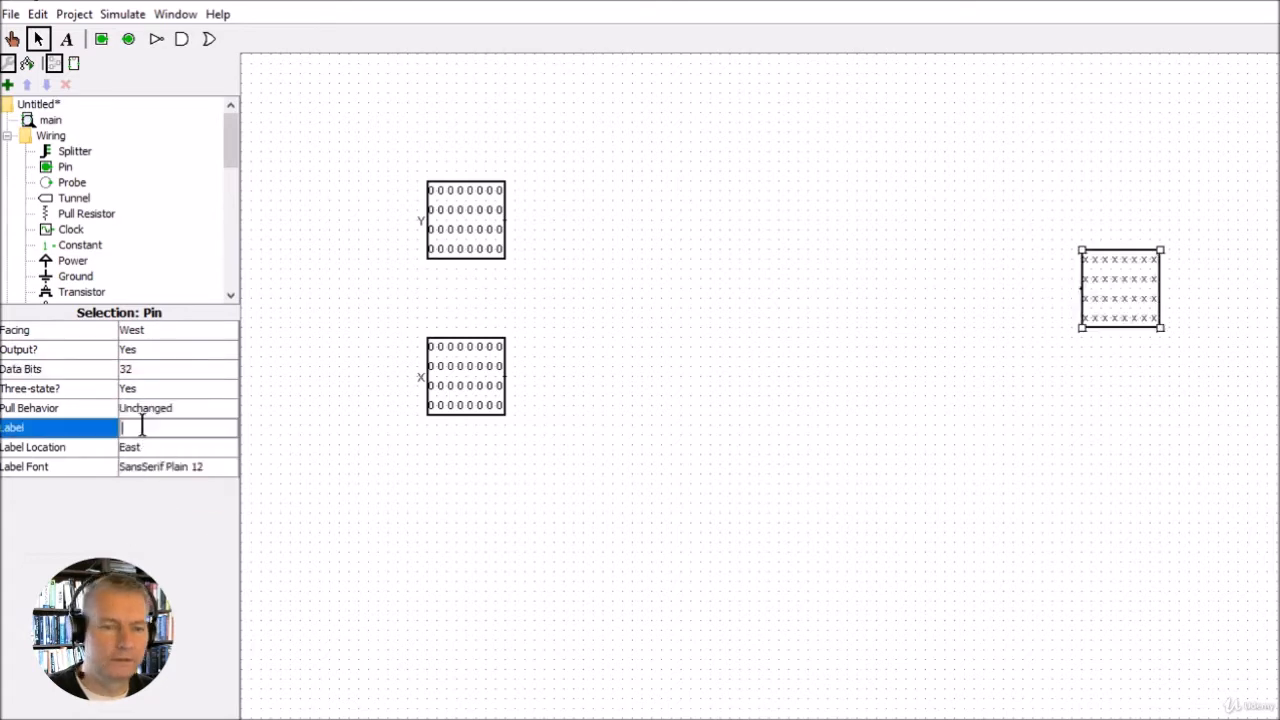
pyautogui.write('X.Y')
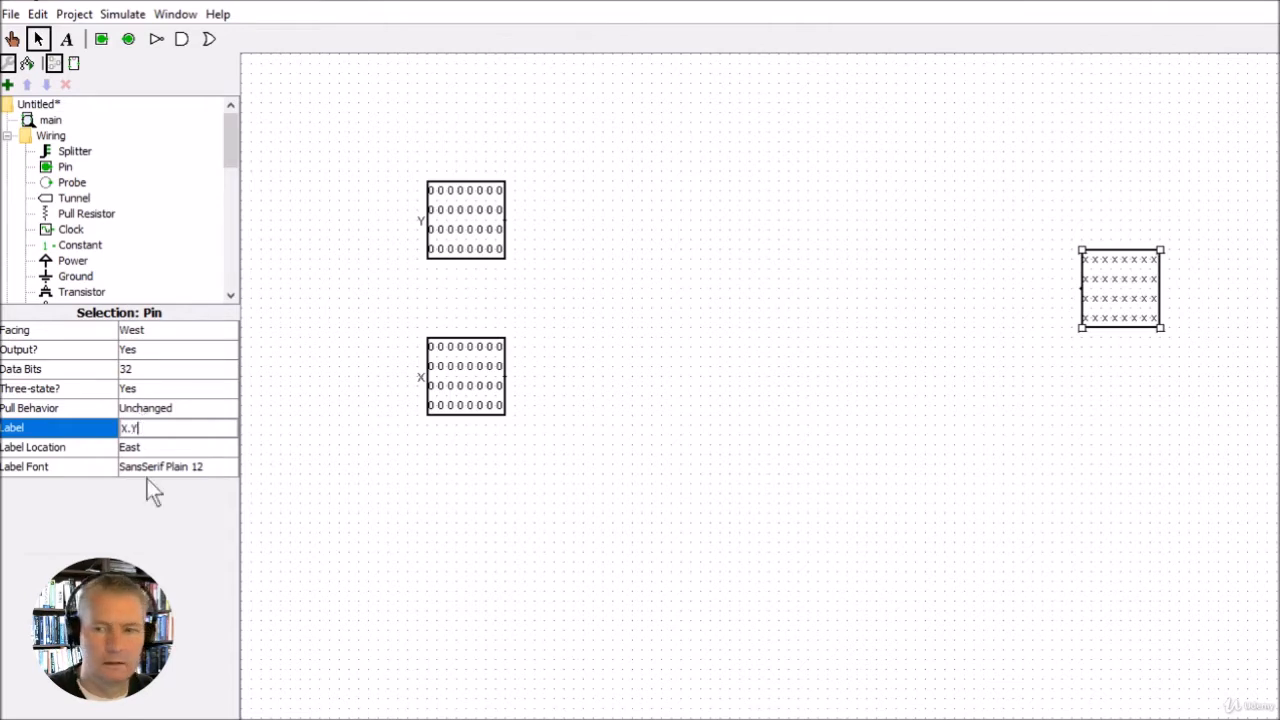
pyautogui.press('Return')
pyautogui.moveTo(1112, 306); pyautogui.dragTo(1111, 303)
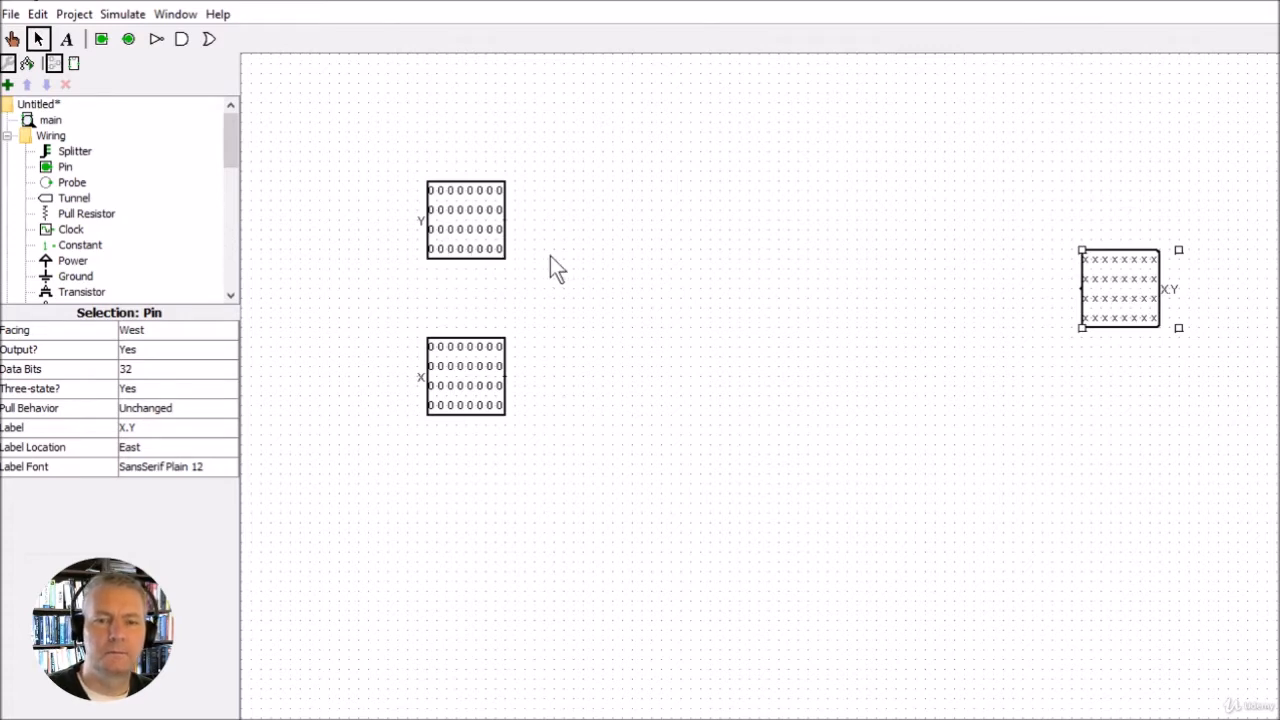
# Add a splitter with a fan out of 3, place it beside the Y input pin, and wire it to that pin
pyautogui.click(62, 156)
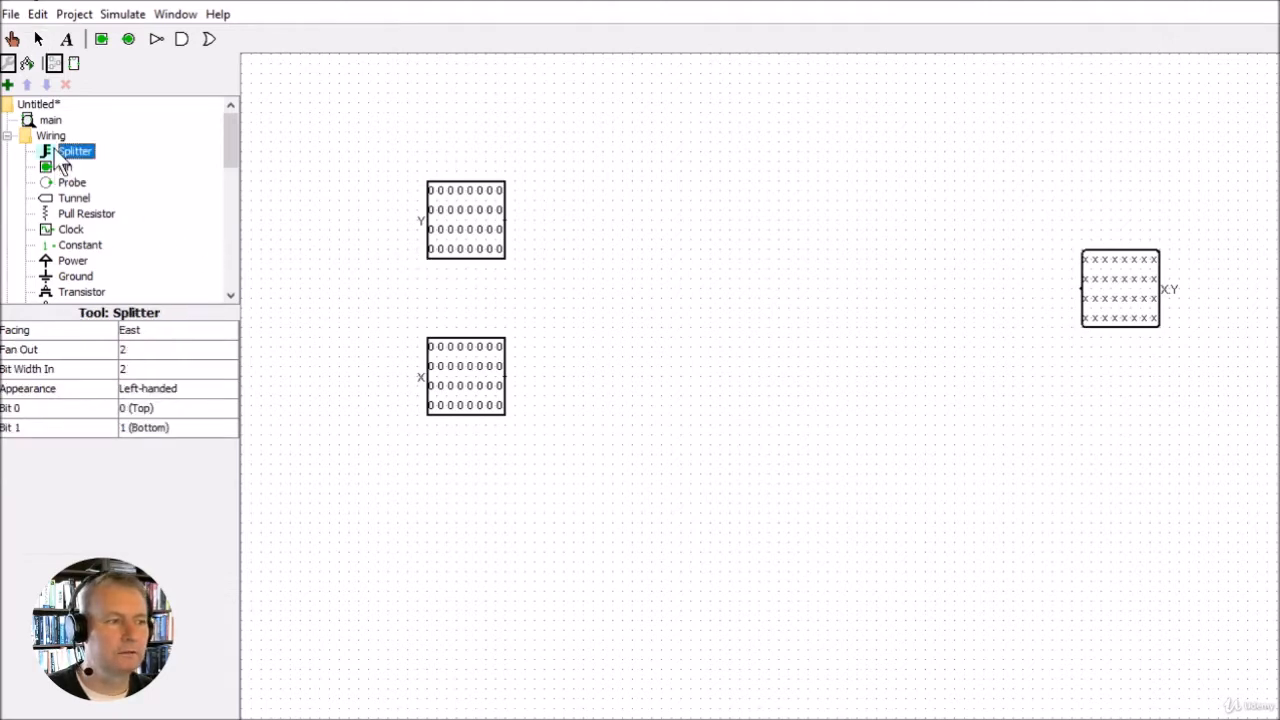
pyautogui.click(605, 228)
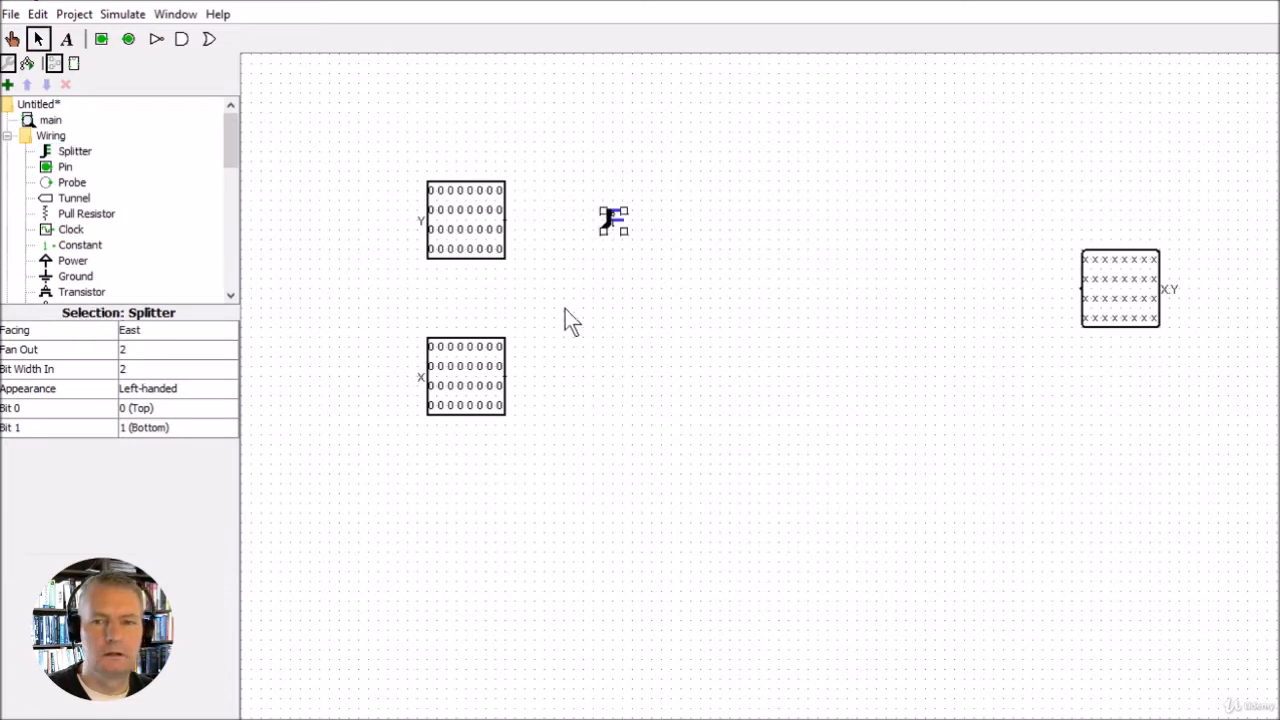
pyautogui.click(141, 355)
pyautogui.click(155, 386)
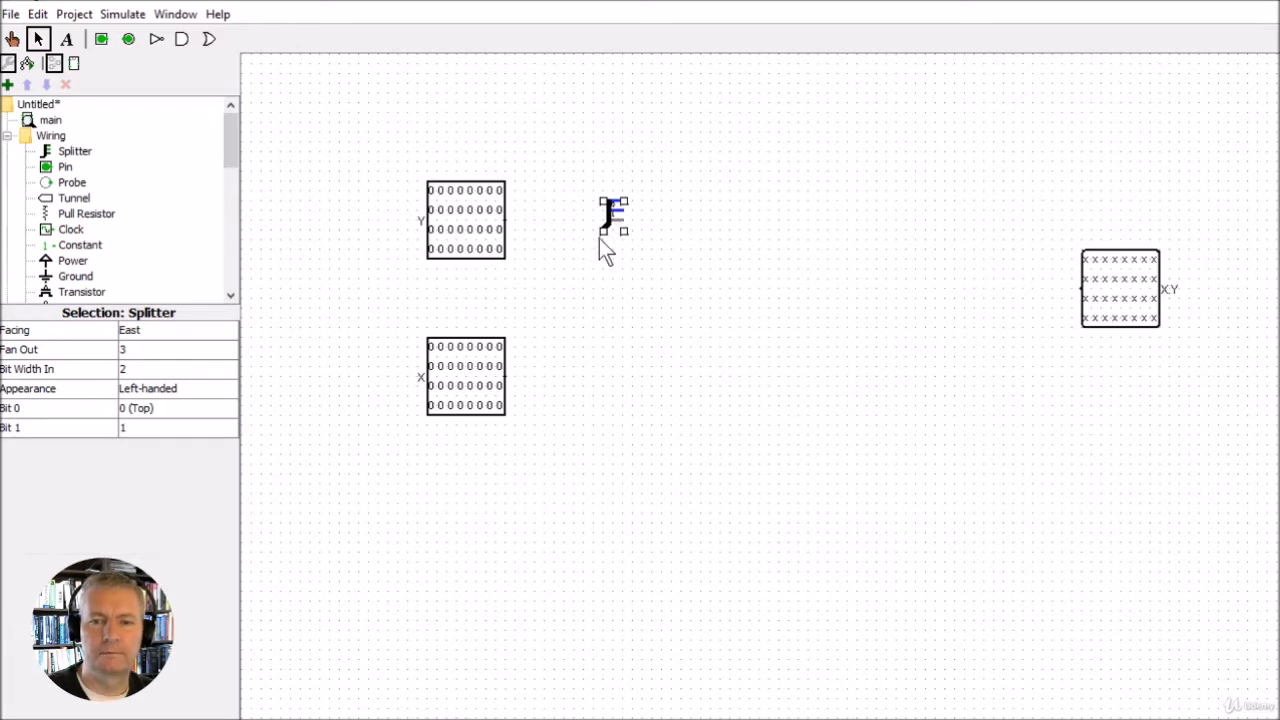
pyautogui.moveTo(608, 224); pyautogui.dragTo(552, 201)
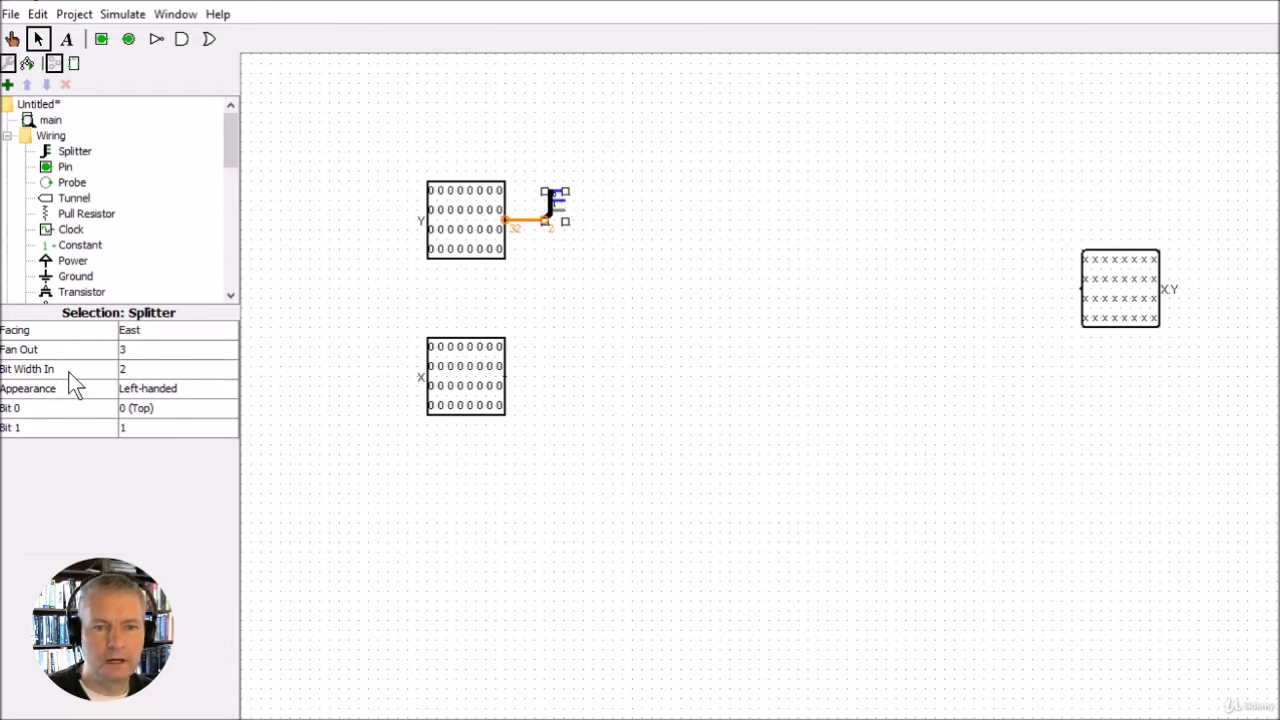
# Set the splitter's input bit width to 32
pyautogui.click(131, 369)
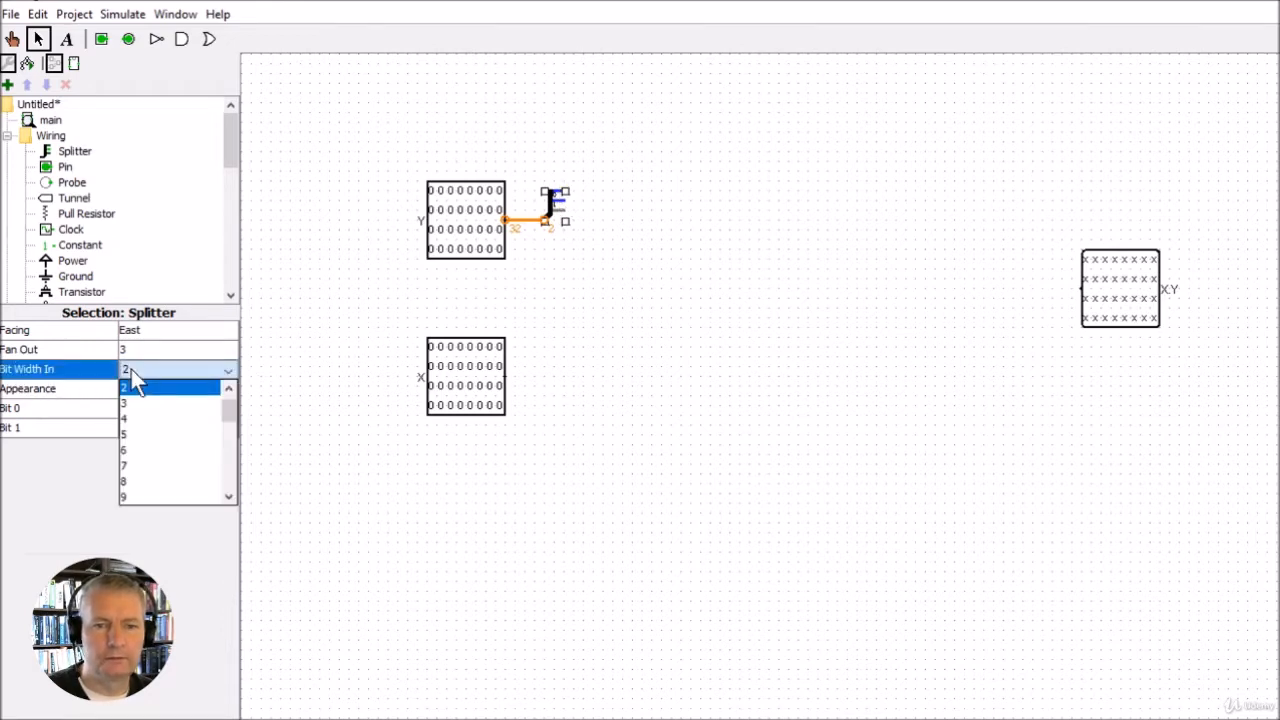
pyautogui.moveTo(230, 413); pyautogui.dragTo(228, 489)
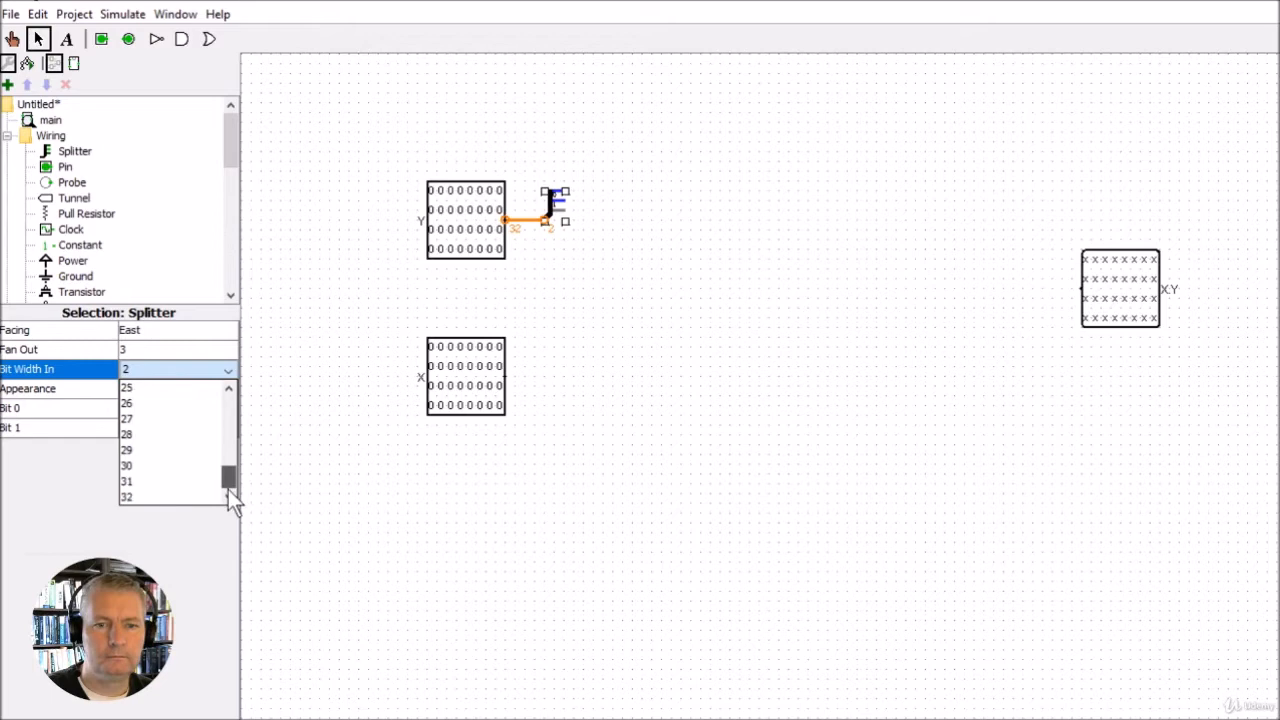
pyautogui.click(162, 496)
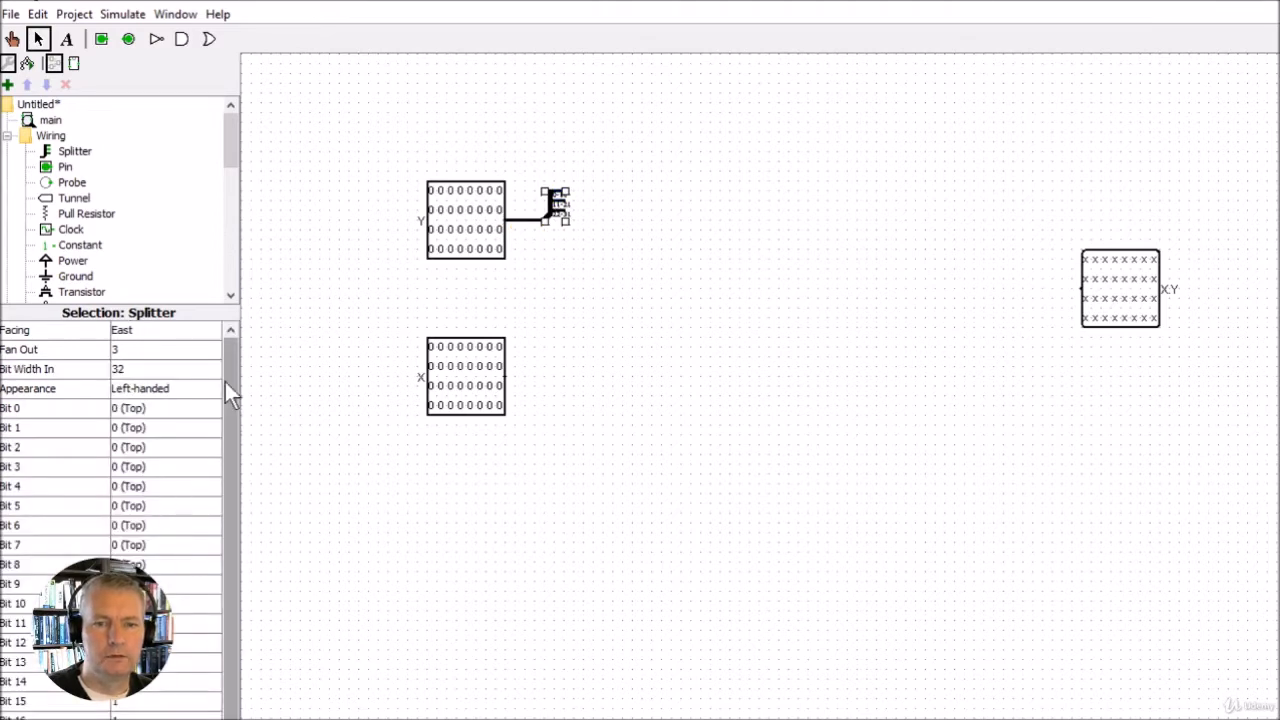
# Enlarge the splitter's attribute list, assign bit 23 to output 1, and keep bit 22 on output 2 (Bottom)
pyautogui.moveTo(168, 303); pyautogui.dragTo(171, 150)
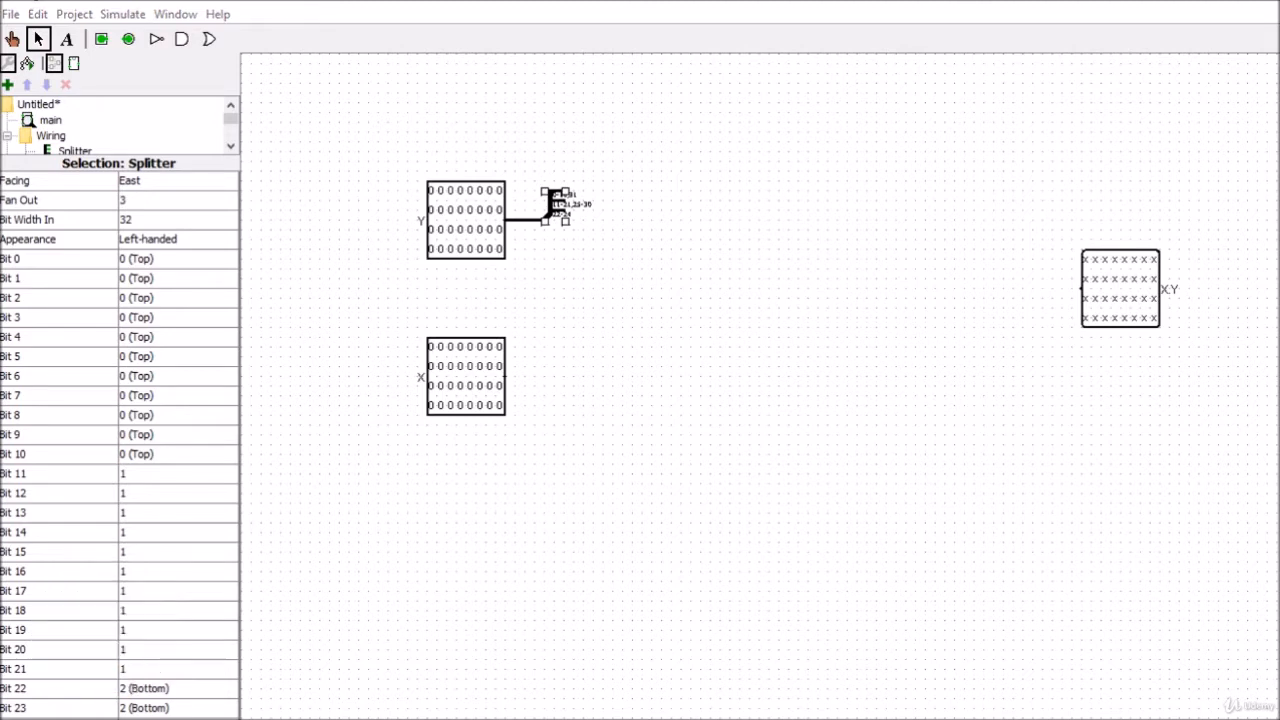
pyautogui.click(137, 707)
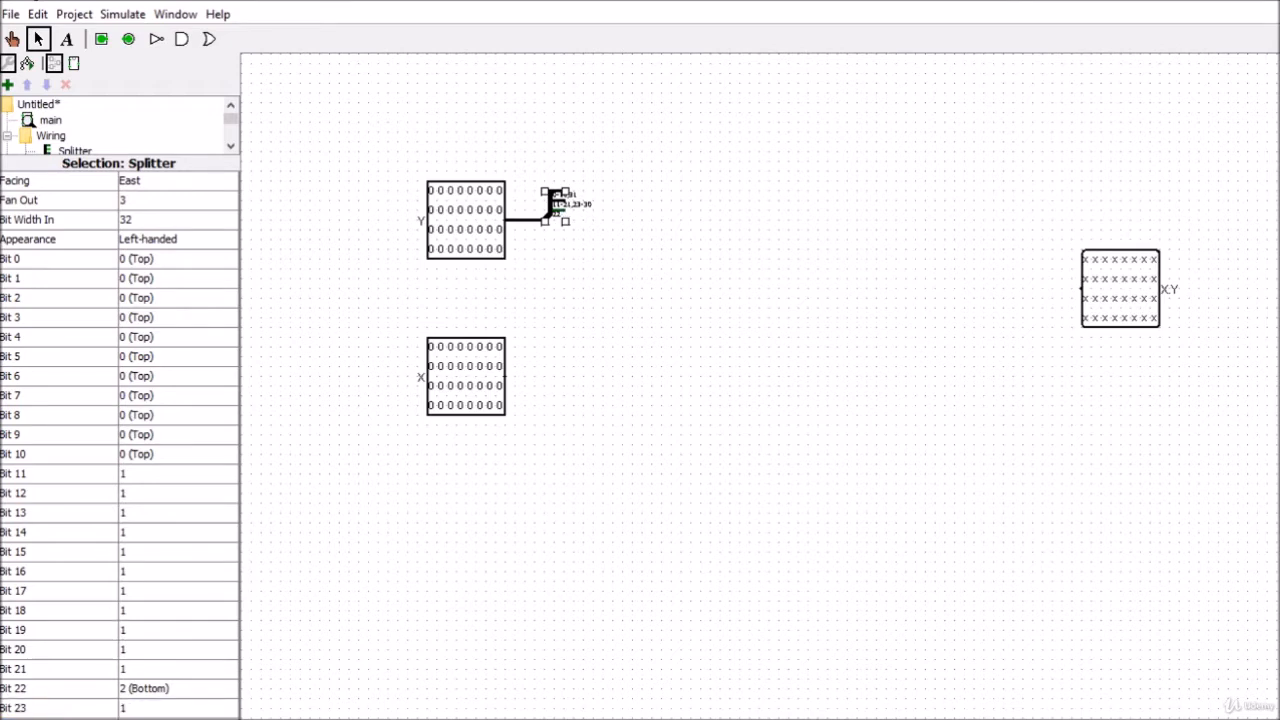
pyautogui.click(141, 689)
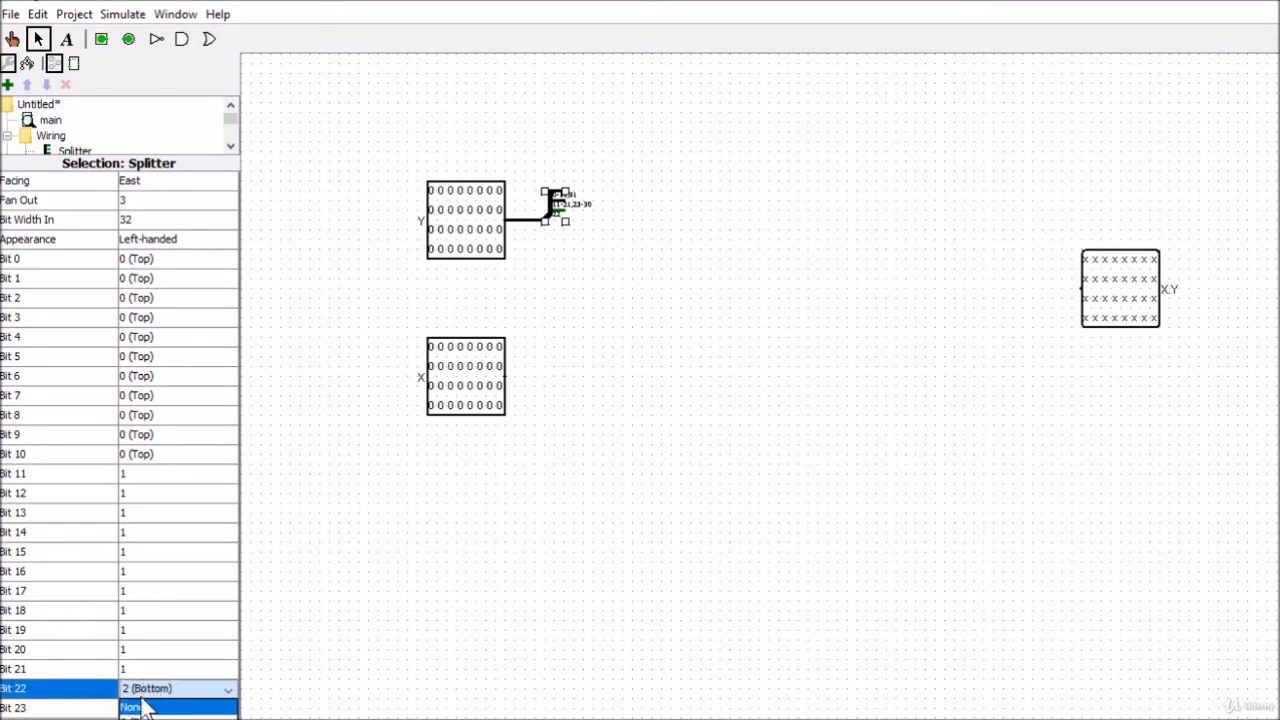
pyautogui.click(136, 719)
# Assign splitter bits 21 down to 16 to output 2 (Bottom)
pyautogui.click(133, 670)
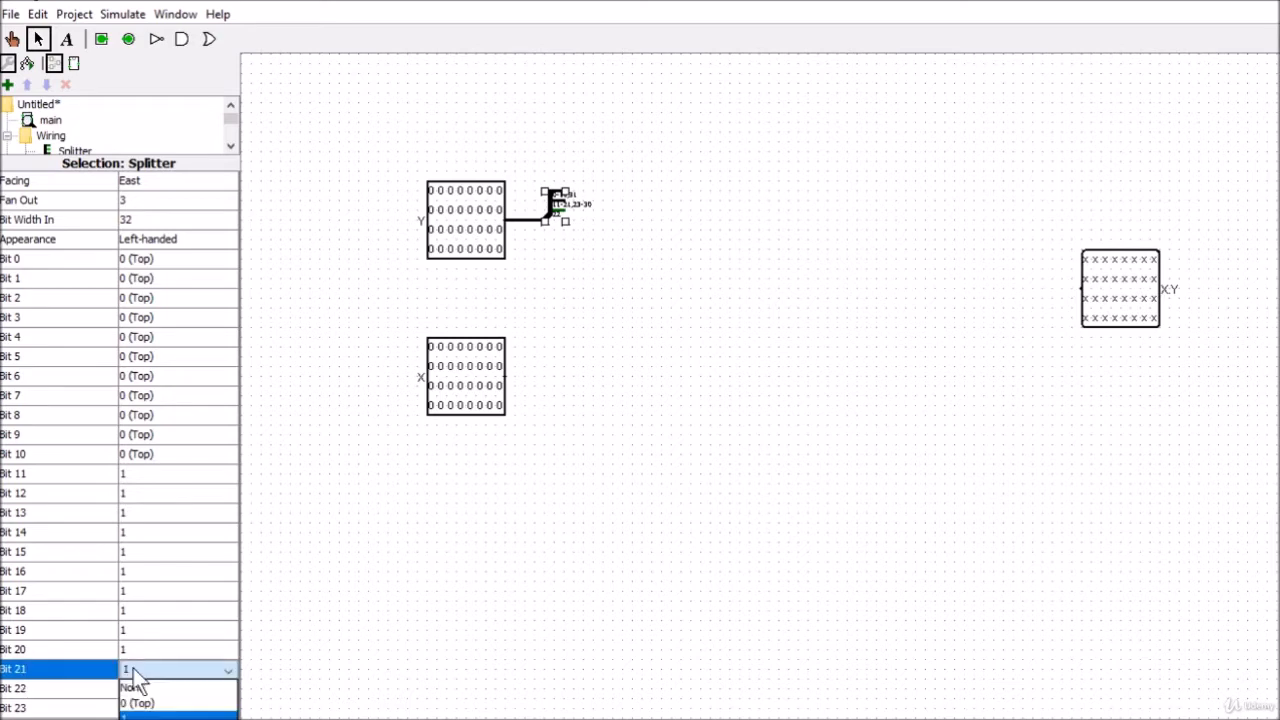
pyautogui.click(136, 719)
pyautogui.click(136, 650)
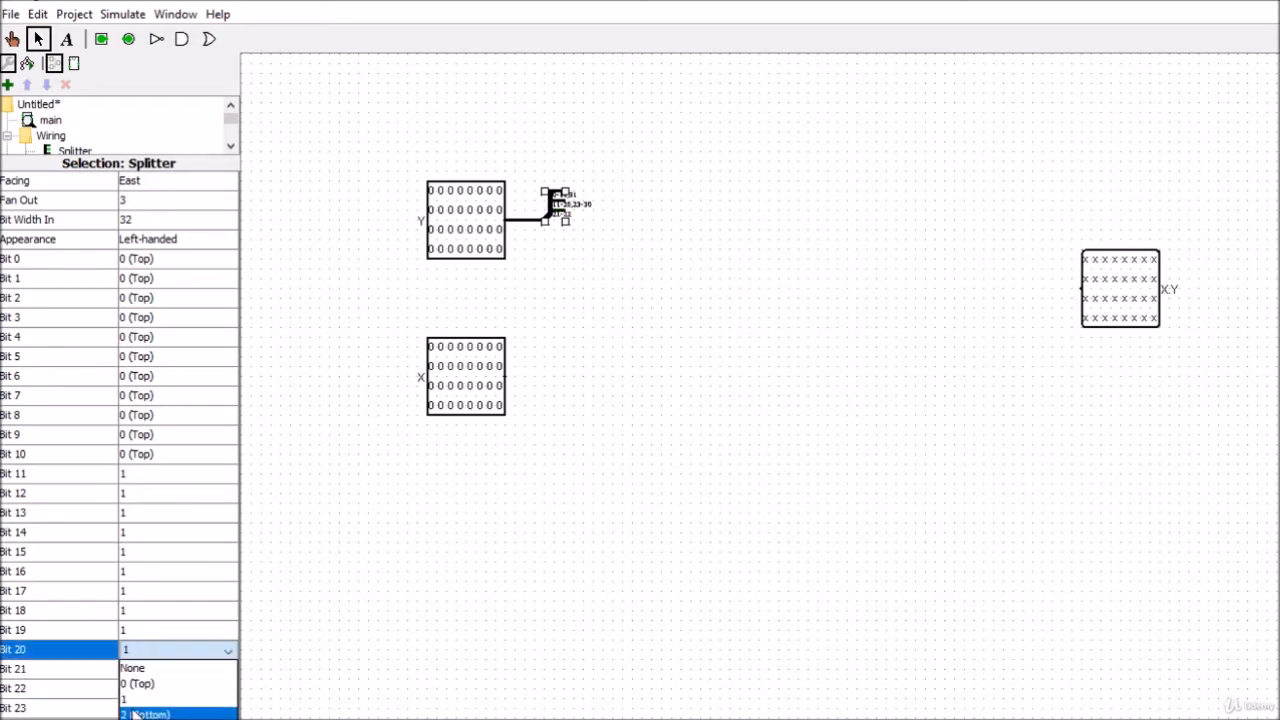
pyautogui.click(136, 714)
pyautogui.click(136, 630)
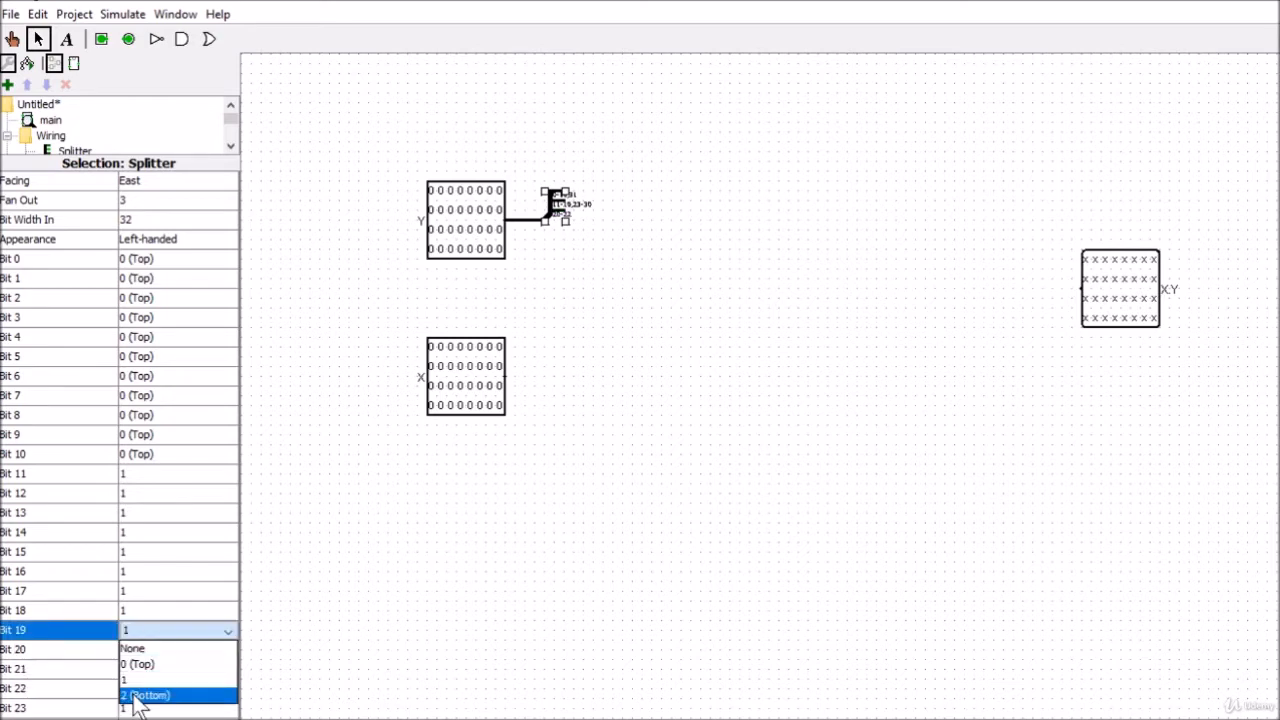
pyautogui.click(136, 691)
pyautogui.click(136, 610)
pyautogui.click(138, 676)
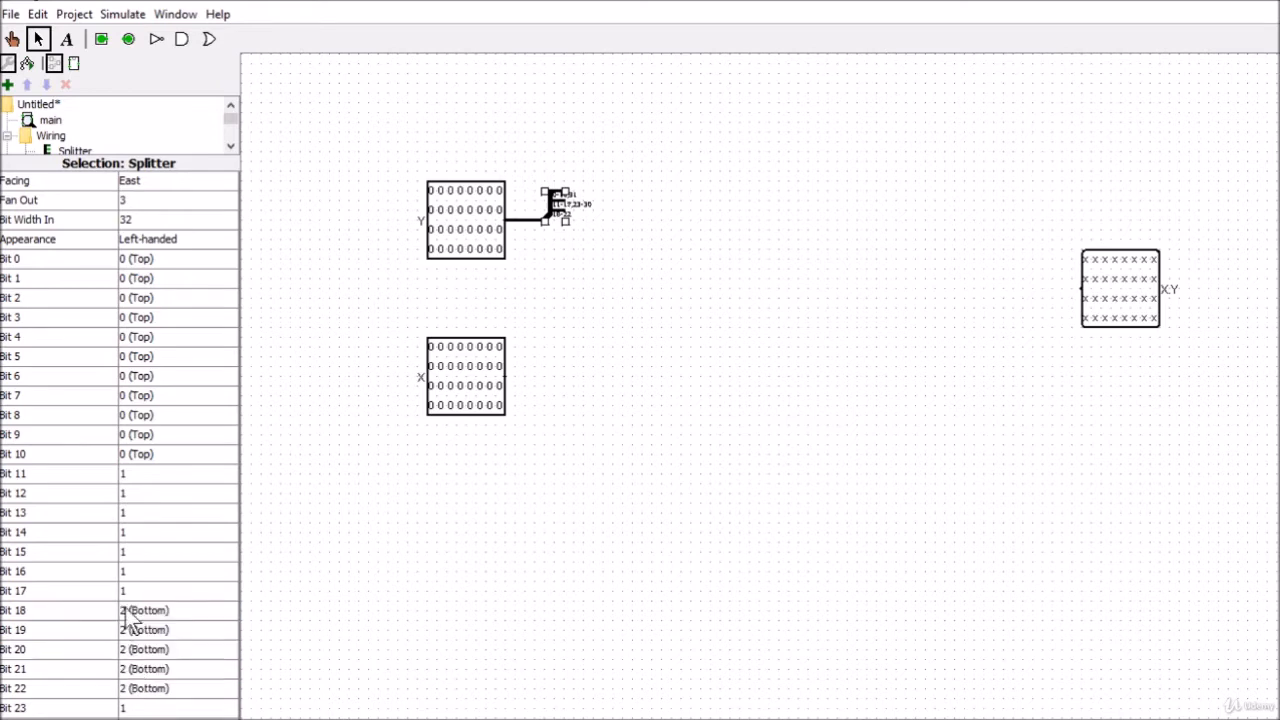
pyautogui.click(136, 591)
pyautogui.click(140, 656)
pyautogui.click(140, 571)
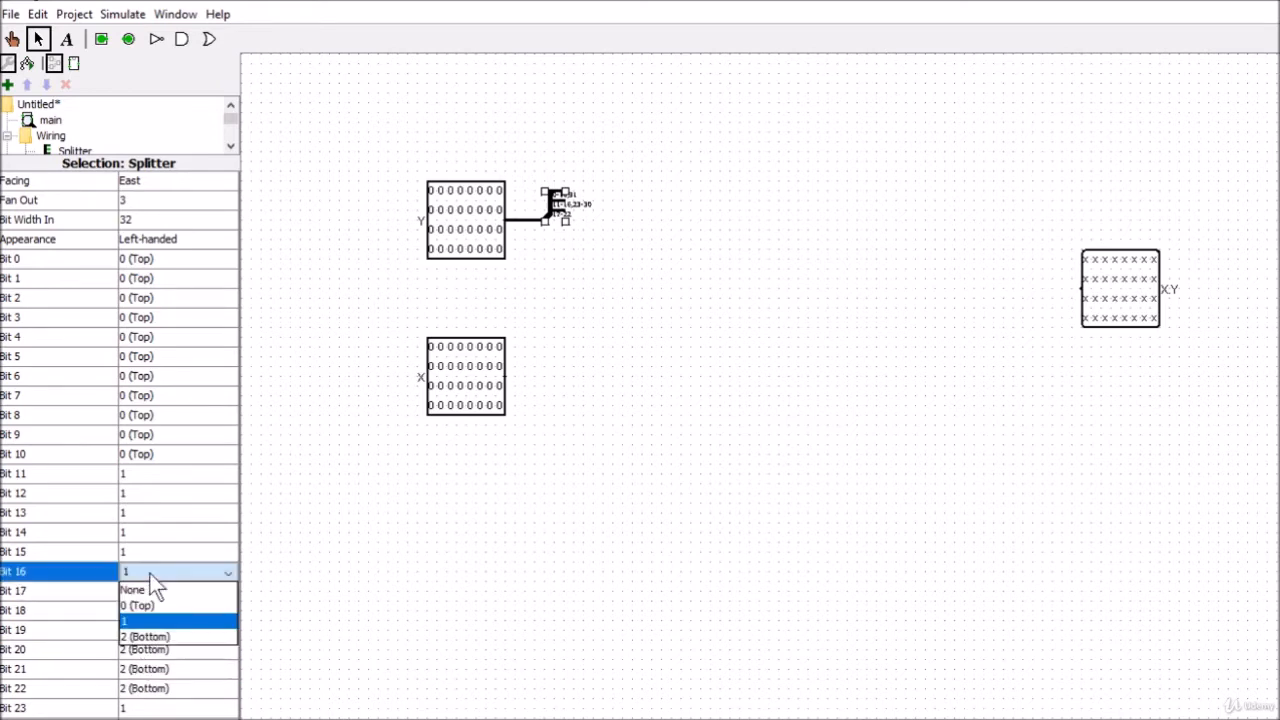
pyautogui.click(148, 636)
# Assign splitter bits 15 down to 11 to output 2 (Bottom)
pyautogui.click(145, 551)
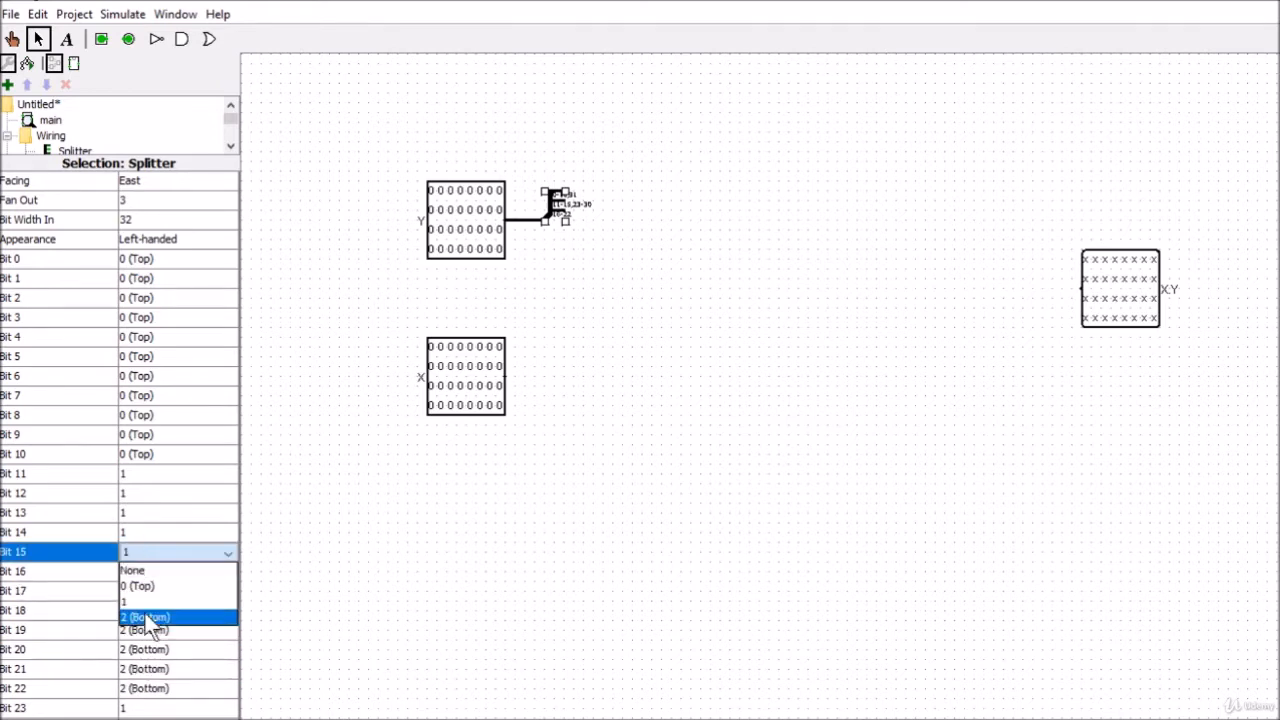
pyautogui.click(140, 614)
pyautogui.click(143, 538)
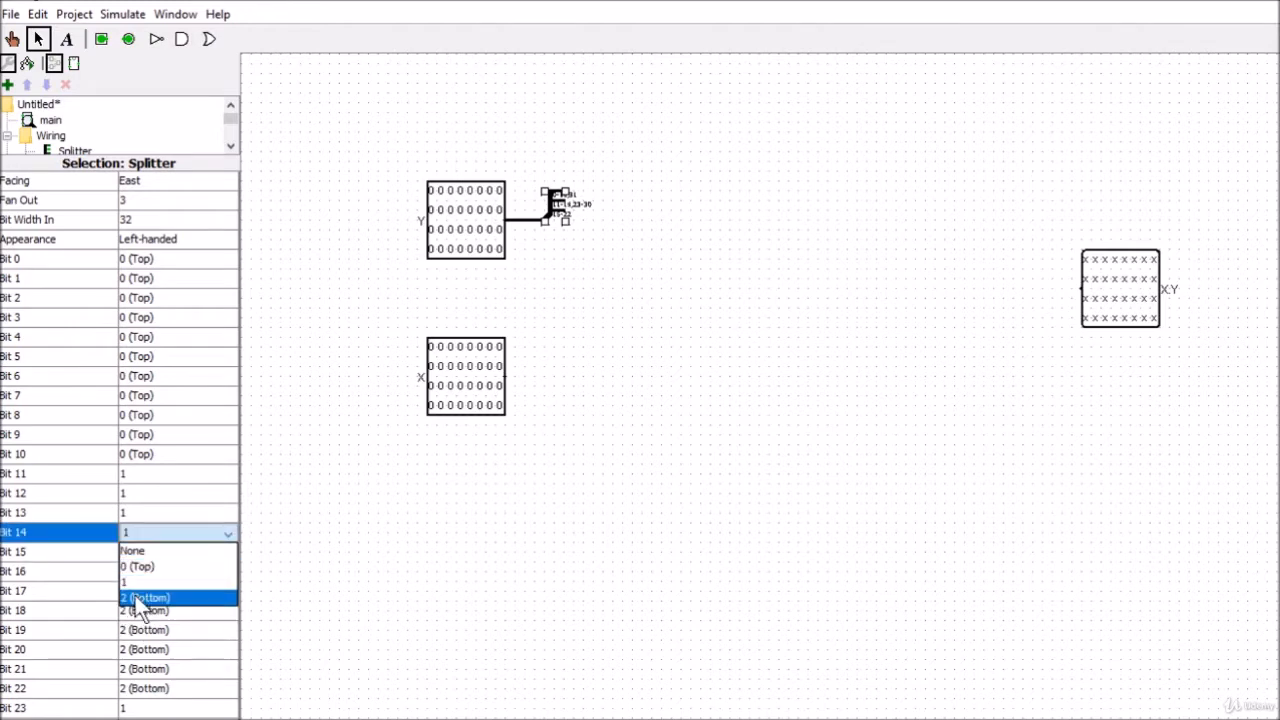
pyautogui.click(138, 600)
pyautogui.click(155, 514)
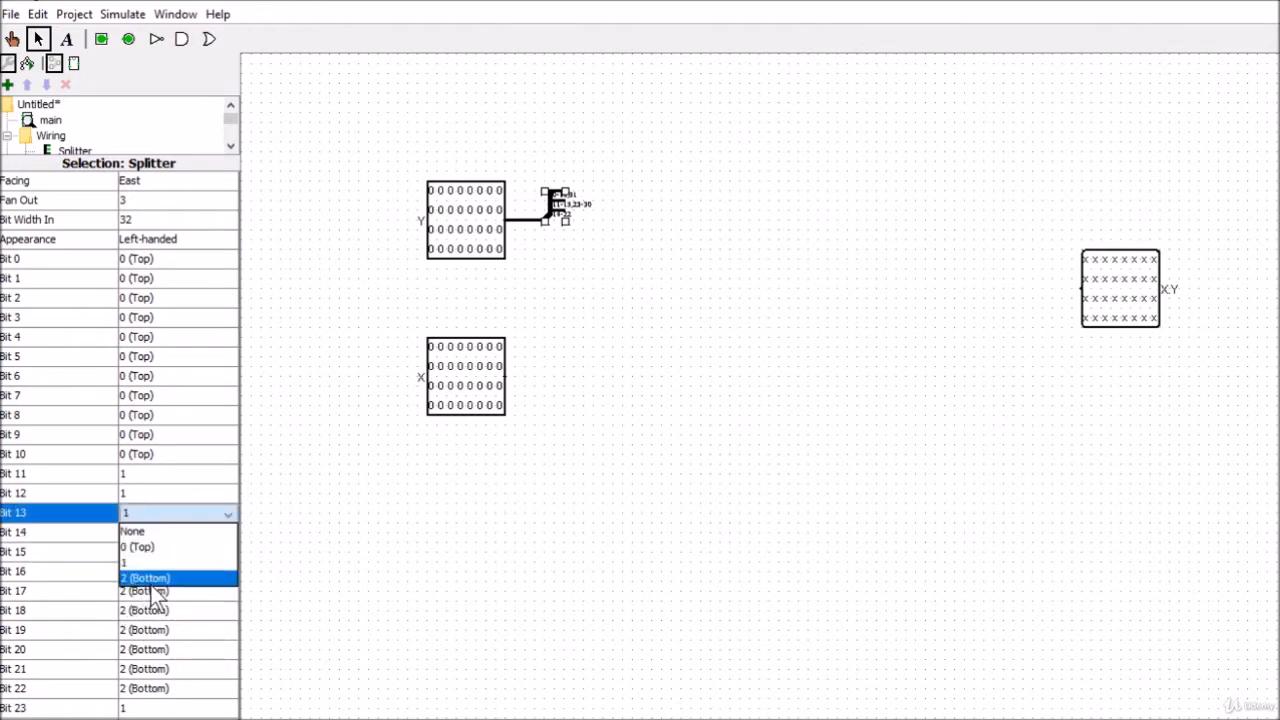
pyautogui.click(157, 577)
pyautogui.click(170, 495)
pyautogui.click(162, 559)
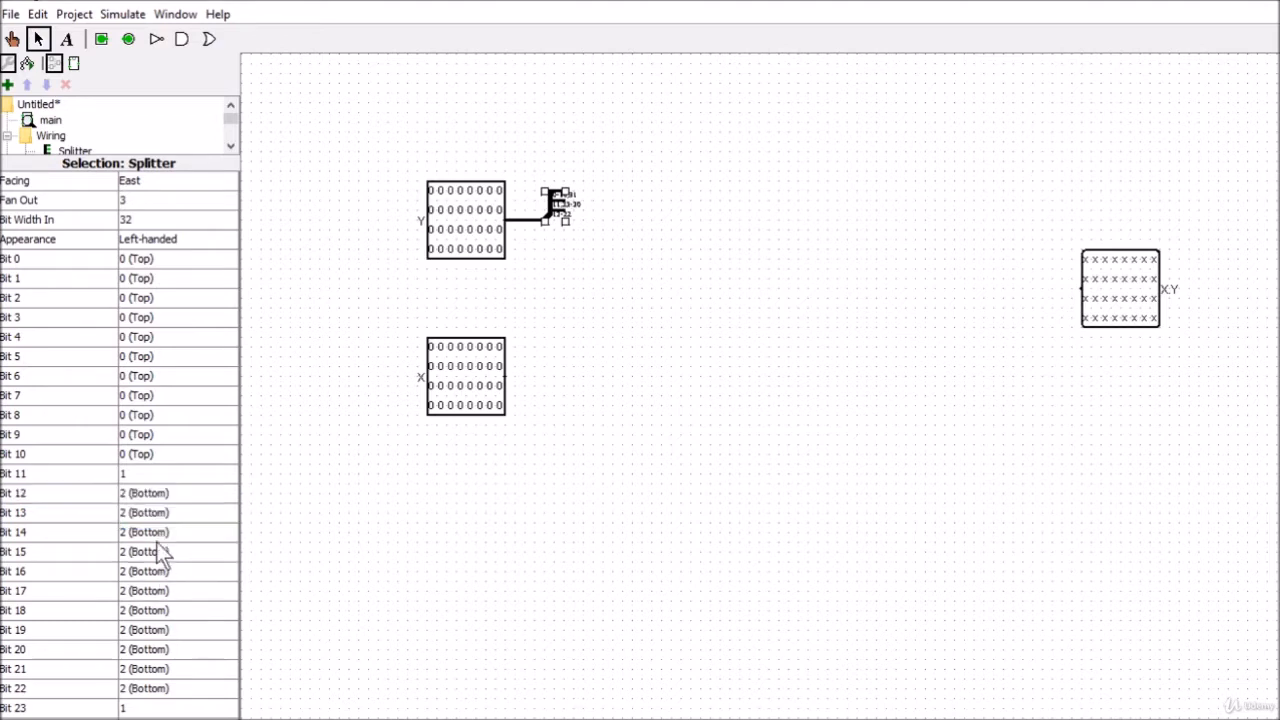
pyautogui.click(148, 476)
pyautogui.click(148, 524)
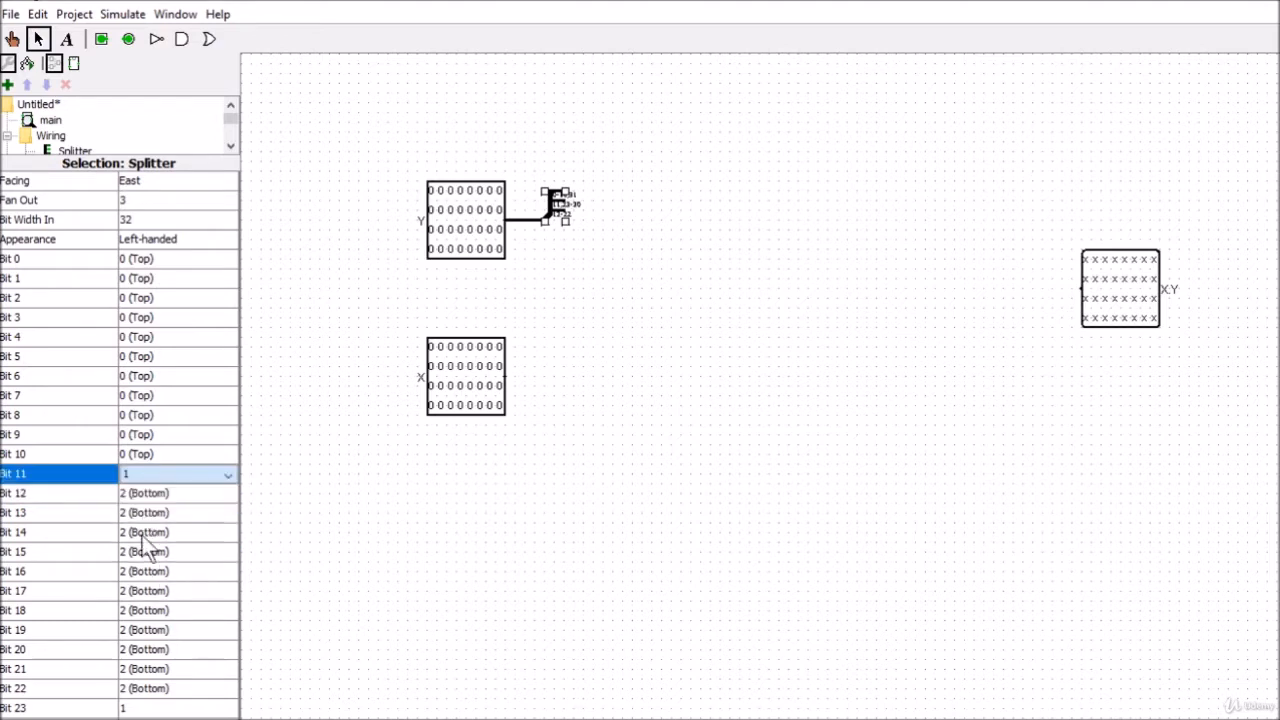
pyautogui.click(143, 477)
pyautogui.click(140, 537)
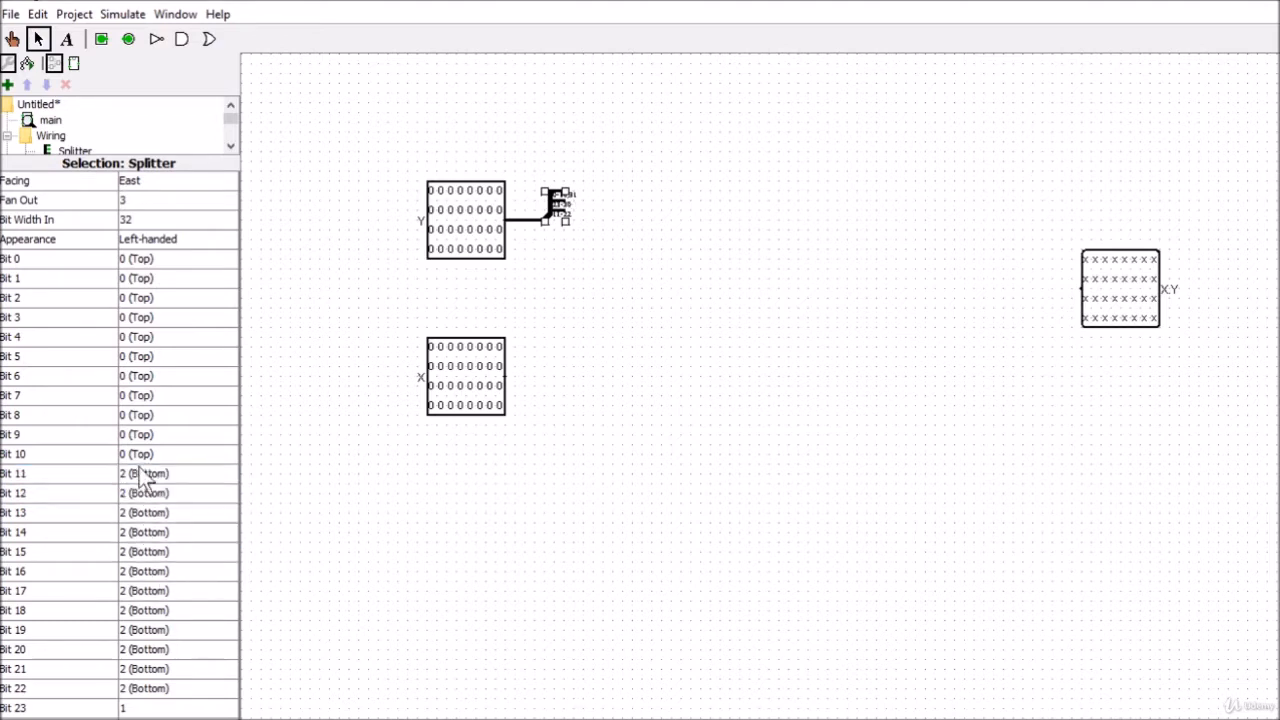
# Assign splitter bits 10 down to 8 to output 2 (Bottom)
pyautogui.click(145, 456)
pyautogui.click(143, 524)
pyautogui.click(142, 438)
pyautogui.click(144, 455)
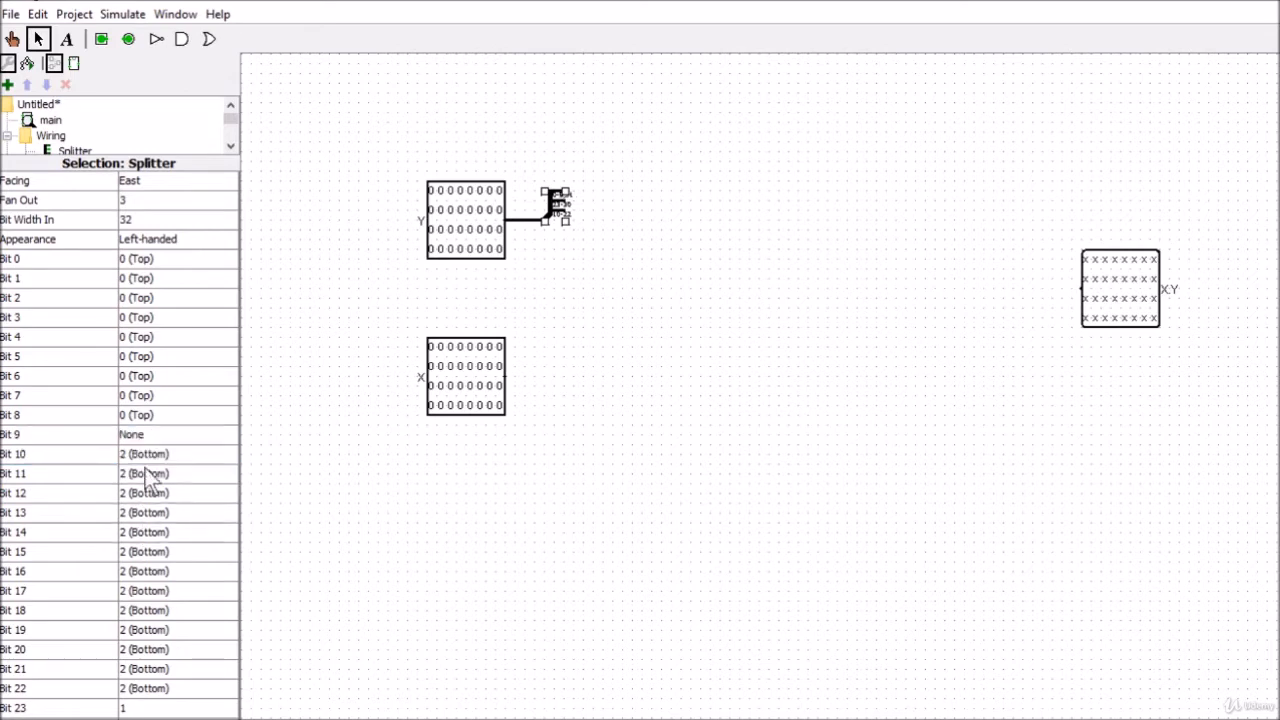
pyautogui.click(141, 433)
pyautogui.click(143, 499)
pyautogui.click(142, 418)
pyautogui.click(131, 484)
pyautogui.click(131, 437)
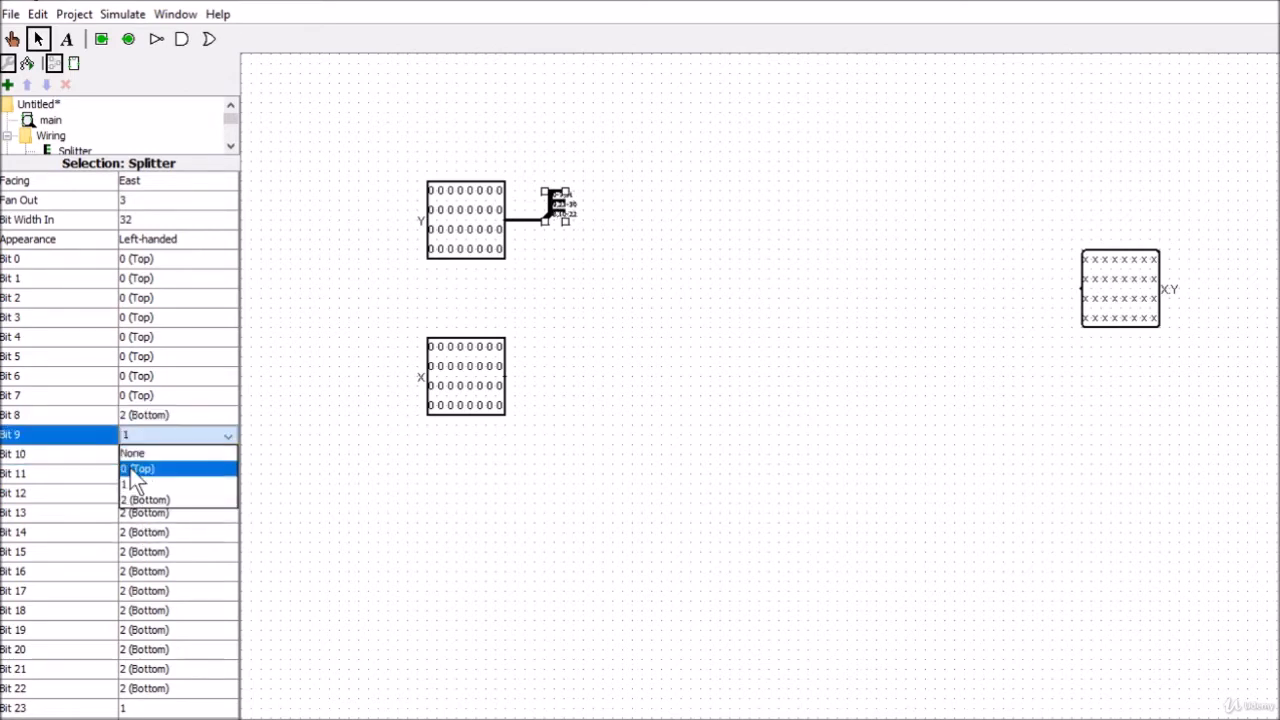
pyautogui.click(131, 499)
# Assign splitter bits 7 down to 4 to output 2 (Bottom)
pyautogui.click(137, 396)
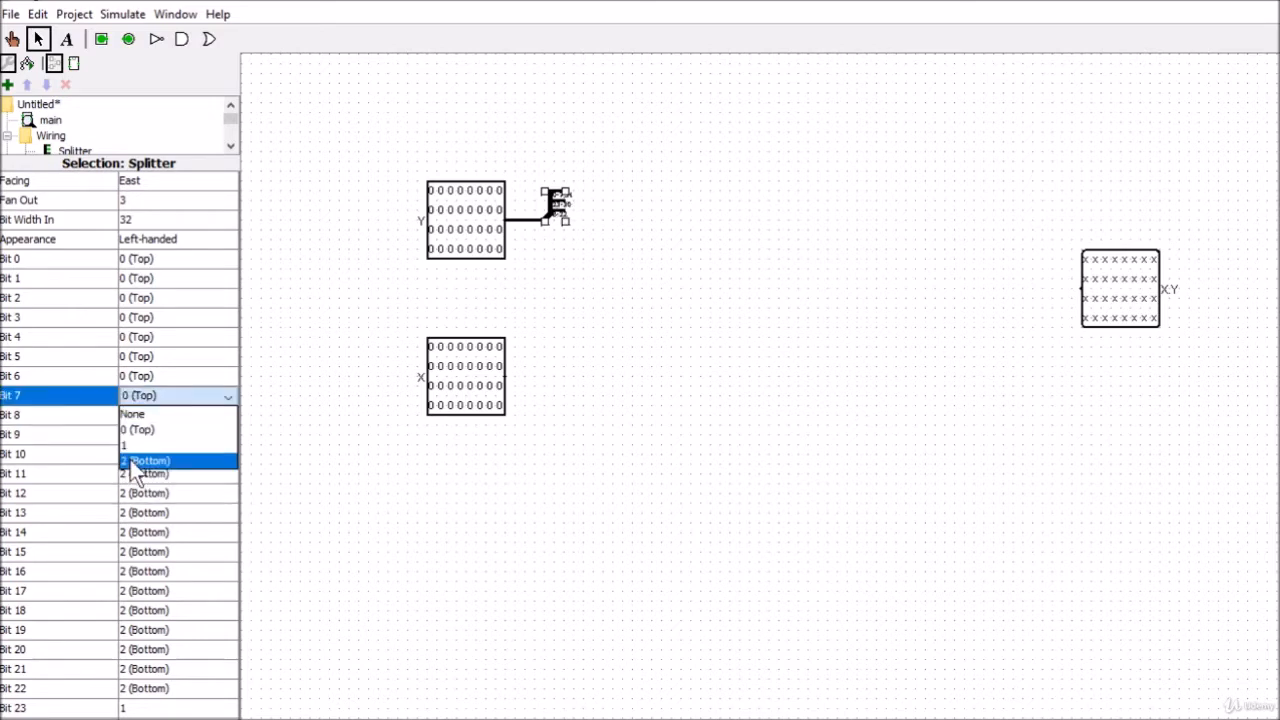
pyautogui.click(133, 460)
pyautogui.click(147, 380)
pyautogui.click(143, 441)
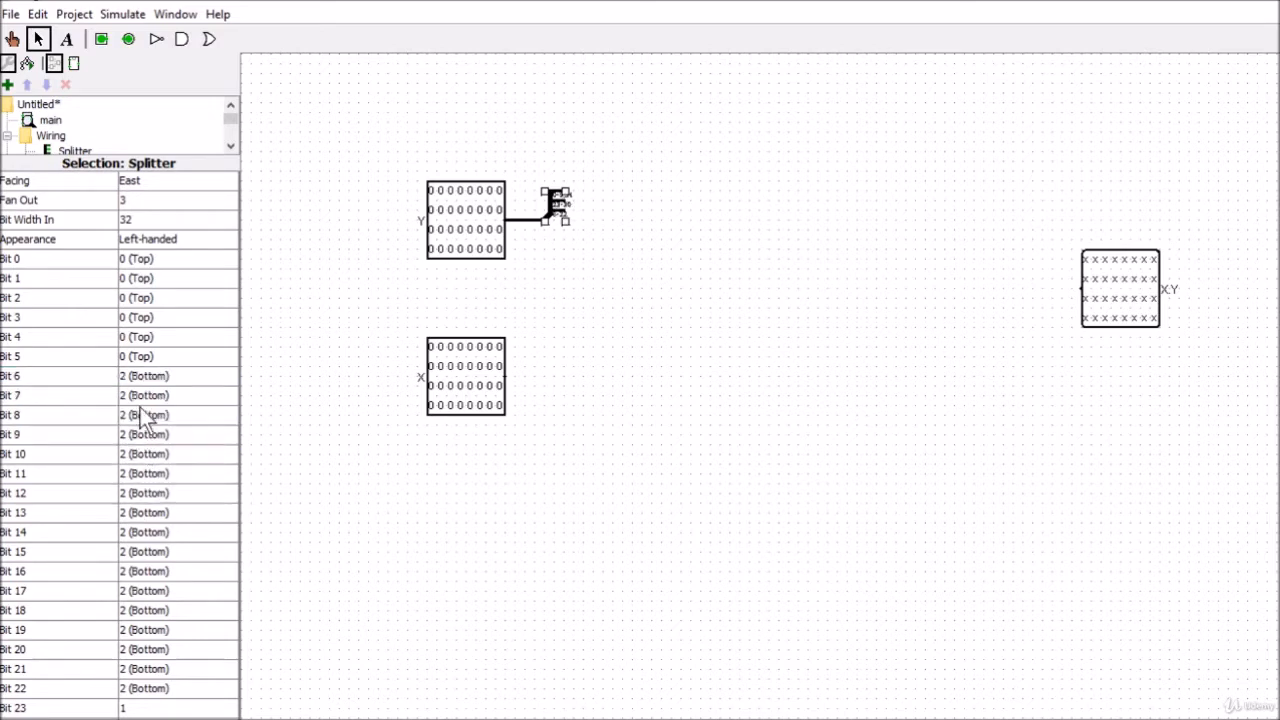
pyautogui.click(150, 357)
pyautogui.click(148, 421)
pyautogui.click(150, 337)
pyautogui.click(150, 402)
# Assign splitter bits 3 down to 0 to output 2 (Bottom)
pyautogui.click(150, 317)
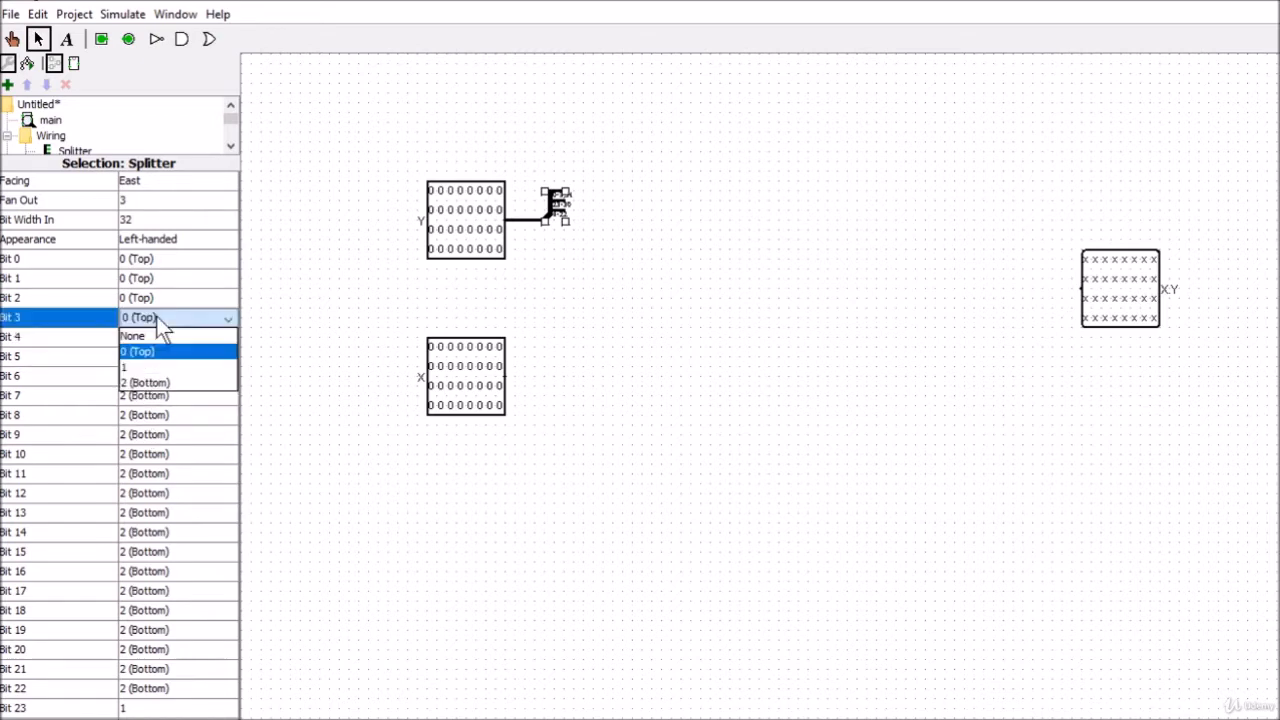
pyautogui.click(150, 382)
pyautogui.click(148, 297)
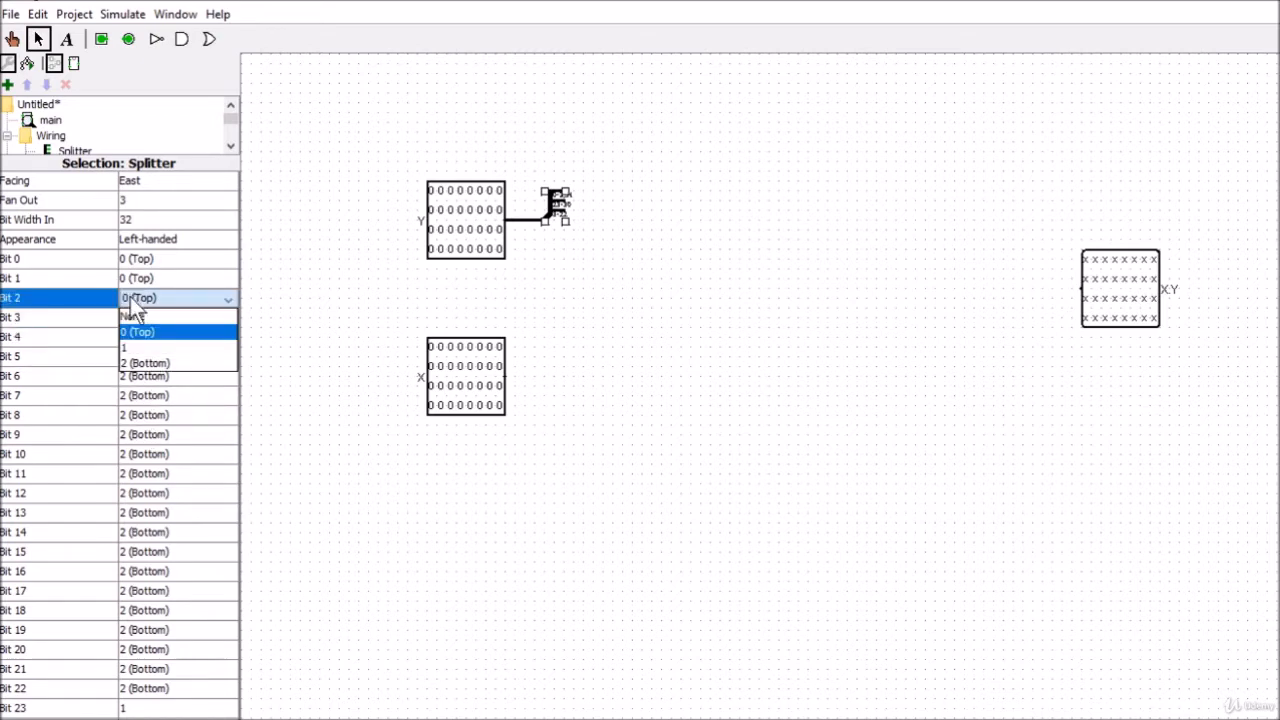
pyautogui.click(150, 362)
pyautogui.click(152, 278)
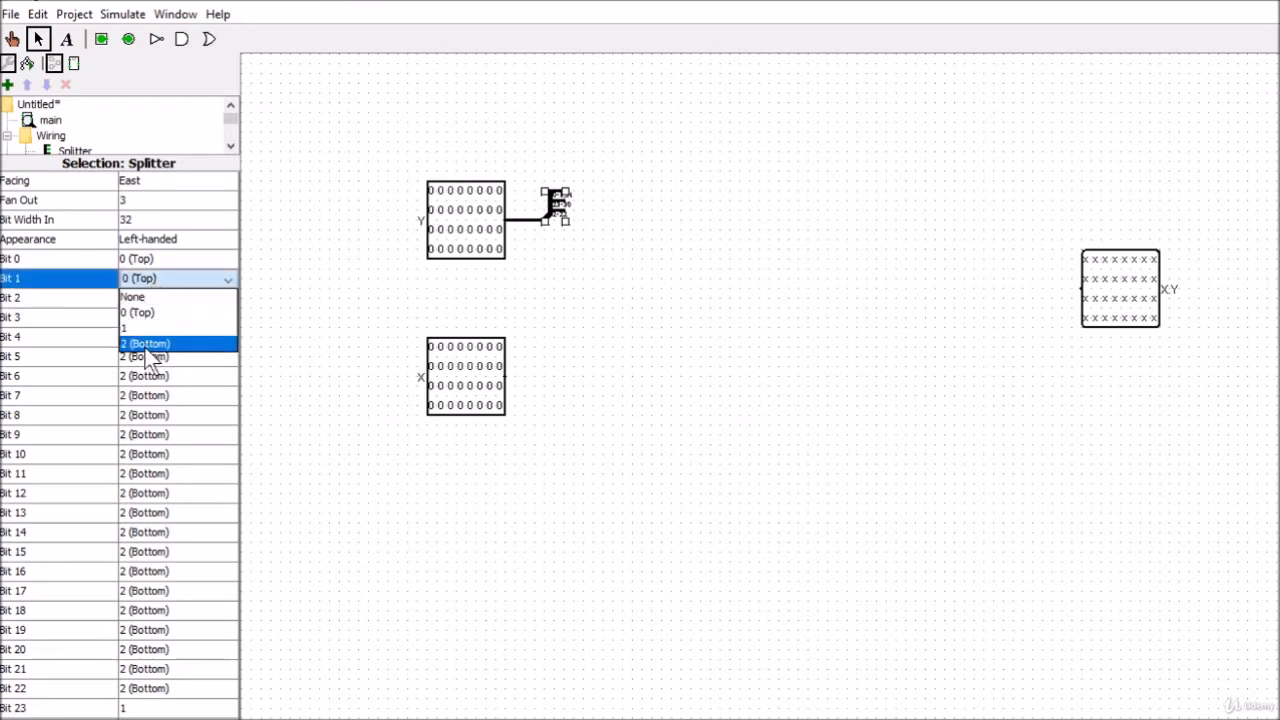
pyautogui.click(150, 343)
pyautogui.click(147, 259)
pyautogui.click(143, 324)
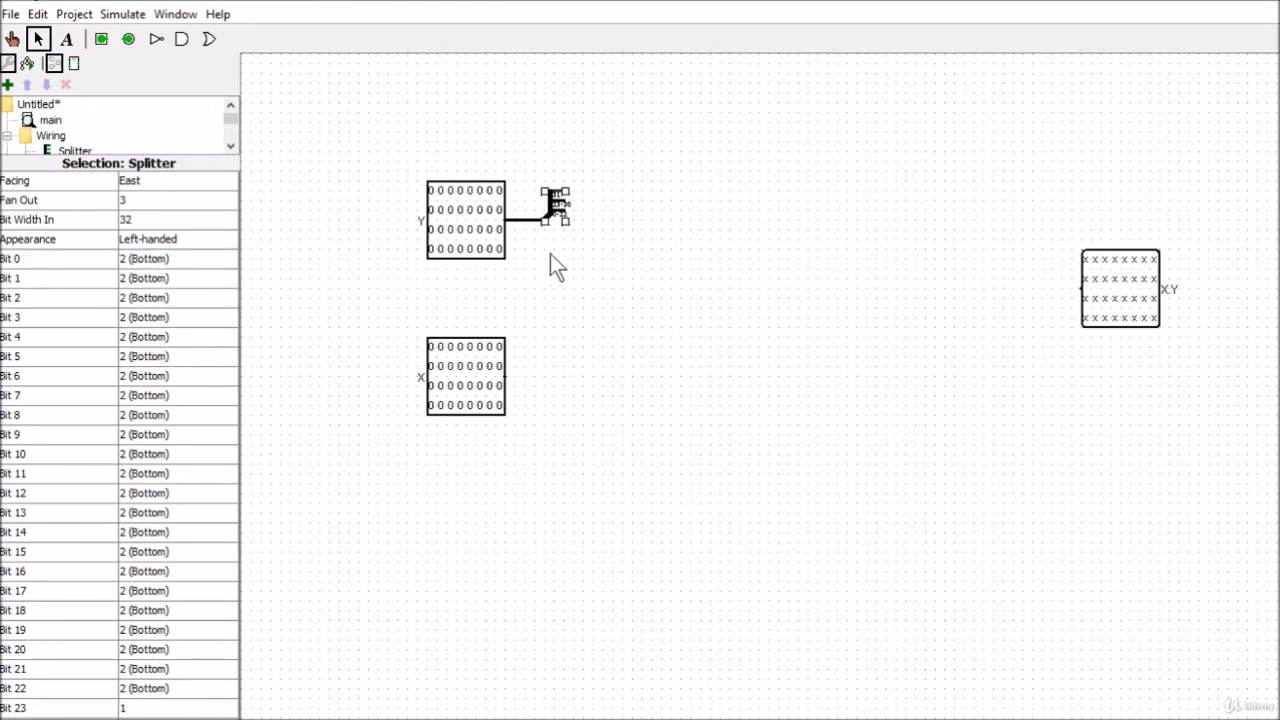
# Duplicate Y's configured splitter onto the X input and place another copy near the X.Y product output
pyautogui.moveTo(523, 160); pyautogui.dragTo(506, 376)
pyautogui.hotkey('ctrl', 'v')
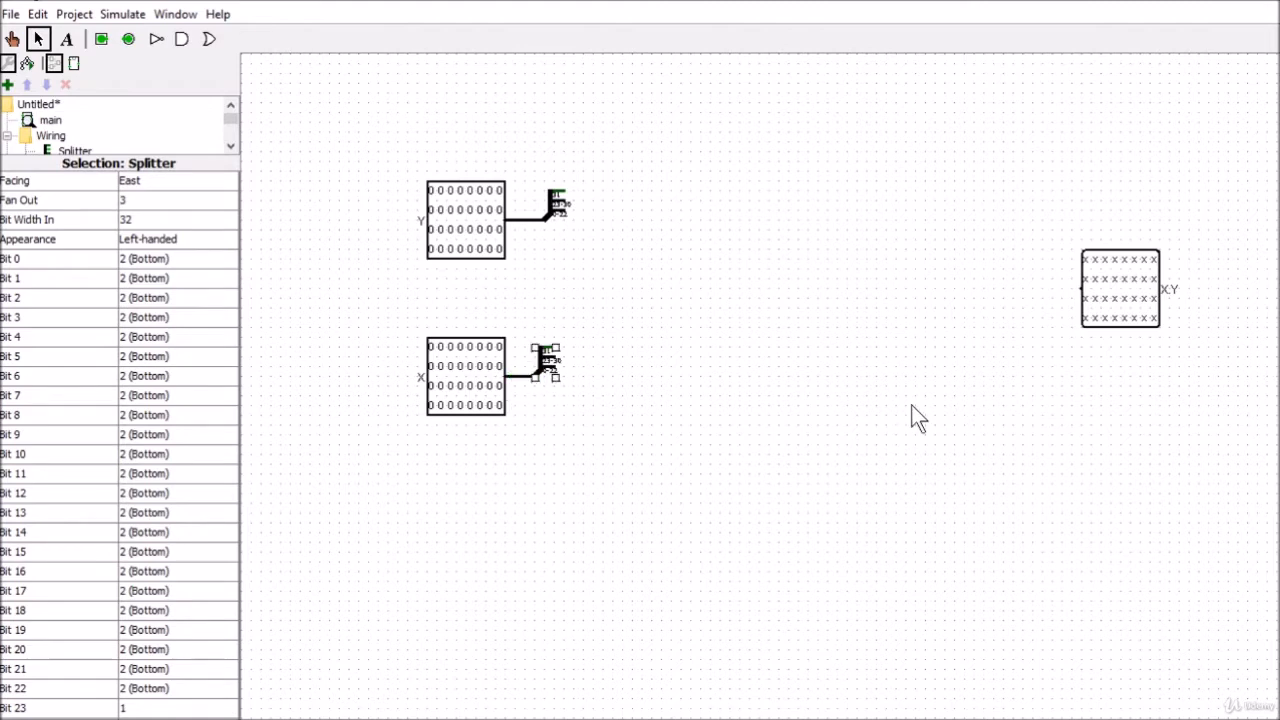
pyautogui.click(563, 211)
pyautogui.moveTo(567, 223); pyautogui.dragTo(903, 290)
# Set the third splitter's facing to West and connect it to the X.Y product output
pyautogui.moveTo(190, 155); pyautogui.dragTo(170, 408)
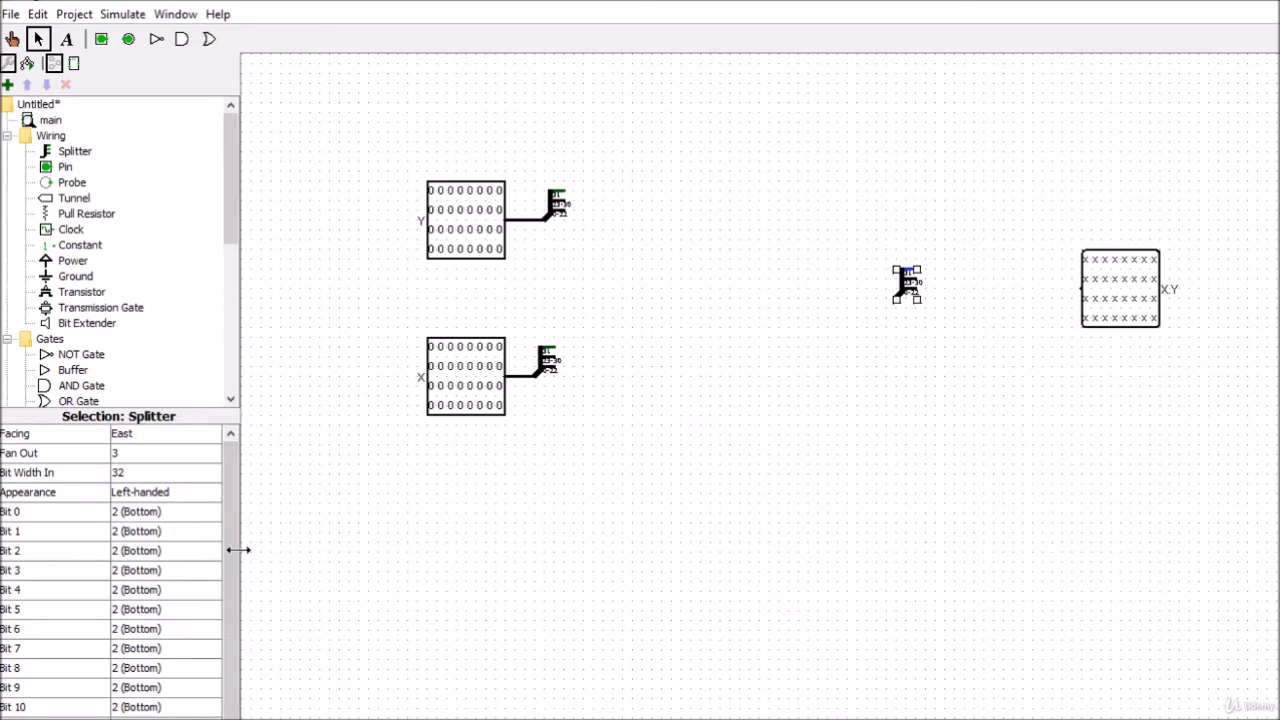
pyautogui.click(140, 437)
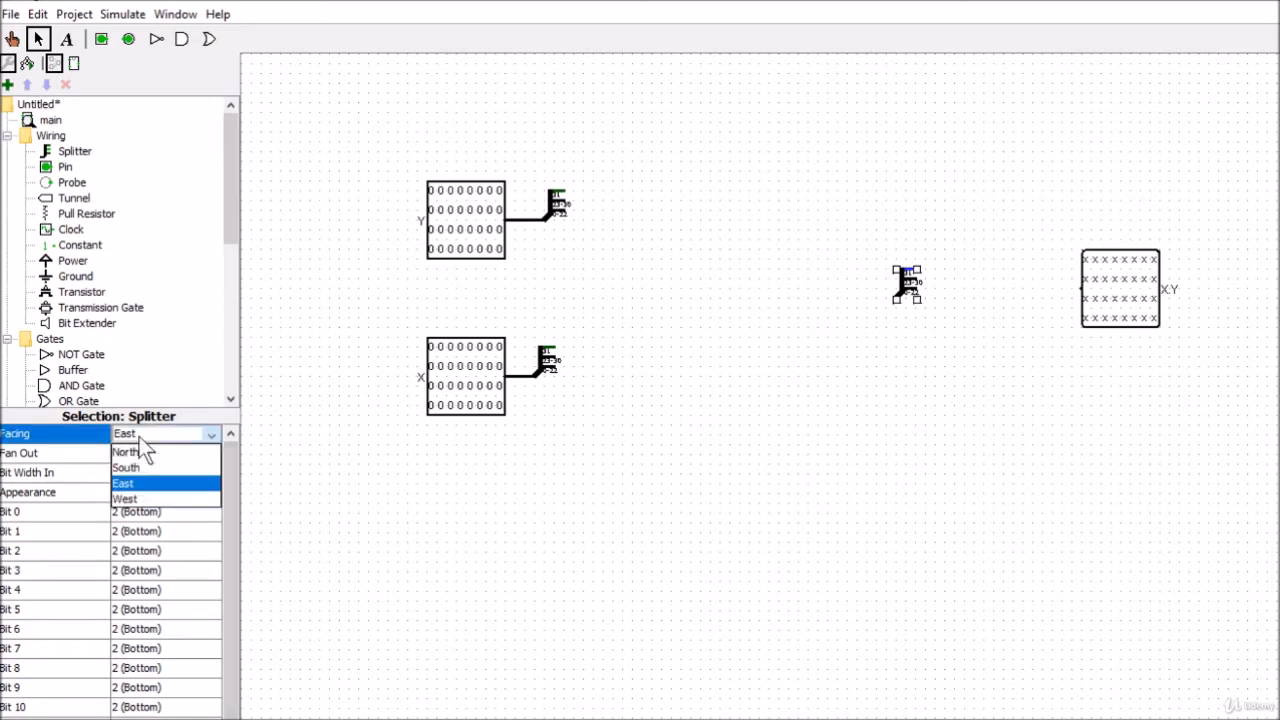
pyautogui.click(124, 498)
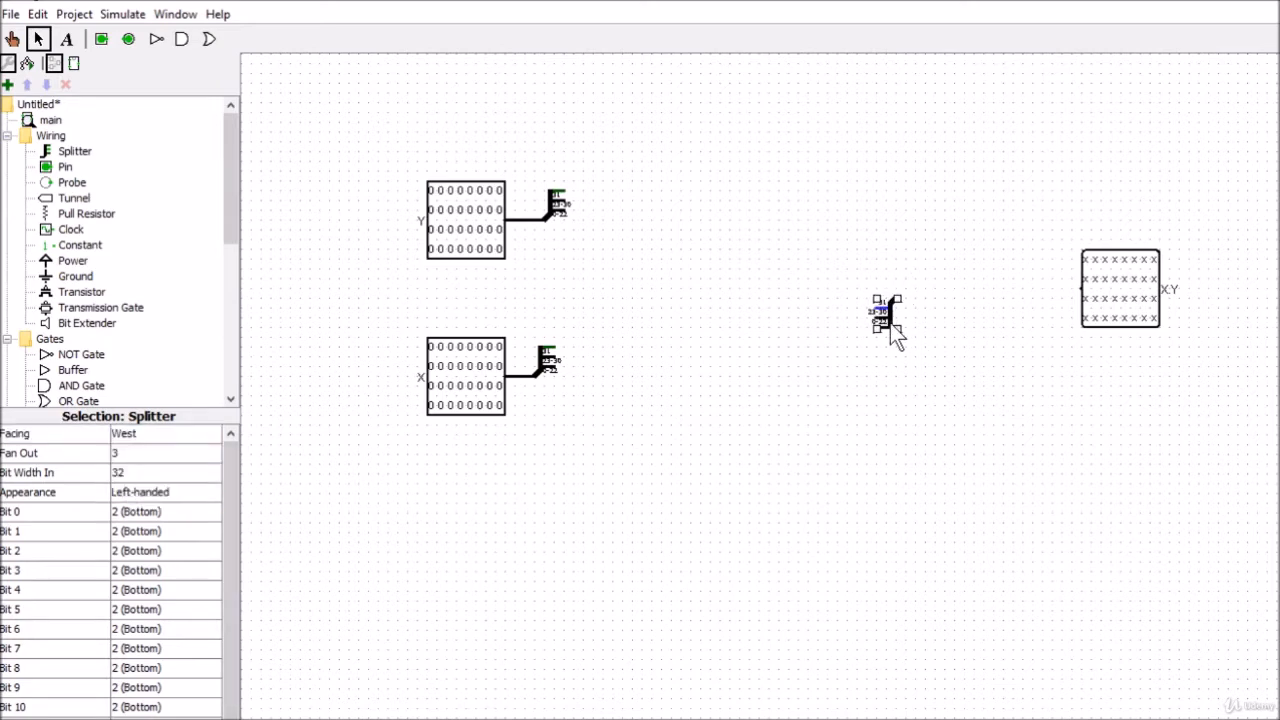
pyautogui.moveTo(884, 316)
pyautogui.mouseDown()
pyautogui.moveTo(1026, 316)
pyautogui.moveTo(1038, 291)
pyautogui.moveTo(1082, 290)
pyautogui.moveTo(1041, 301)
pyautogui.mouseUp()
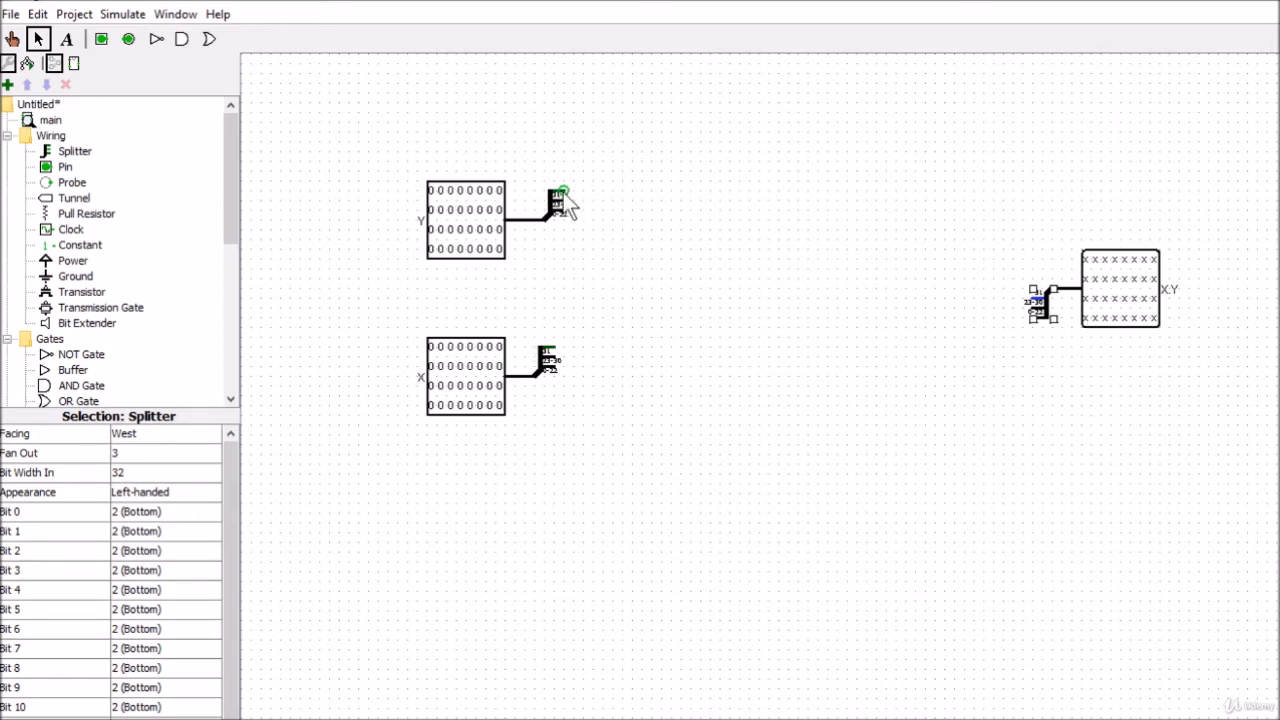
# Switch to SmoothDraw, examine the sign path in the Normal x Normal Multiplier diagram, and return to Logisim
pyautogui.moveTo(568, 210)
pyautogui.hotkey('alt', 'Tab')
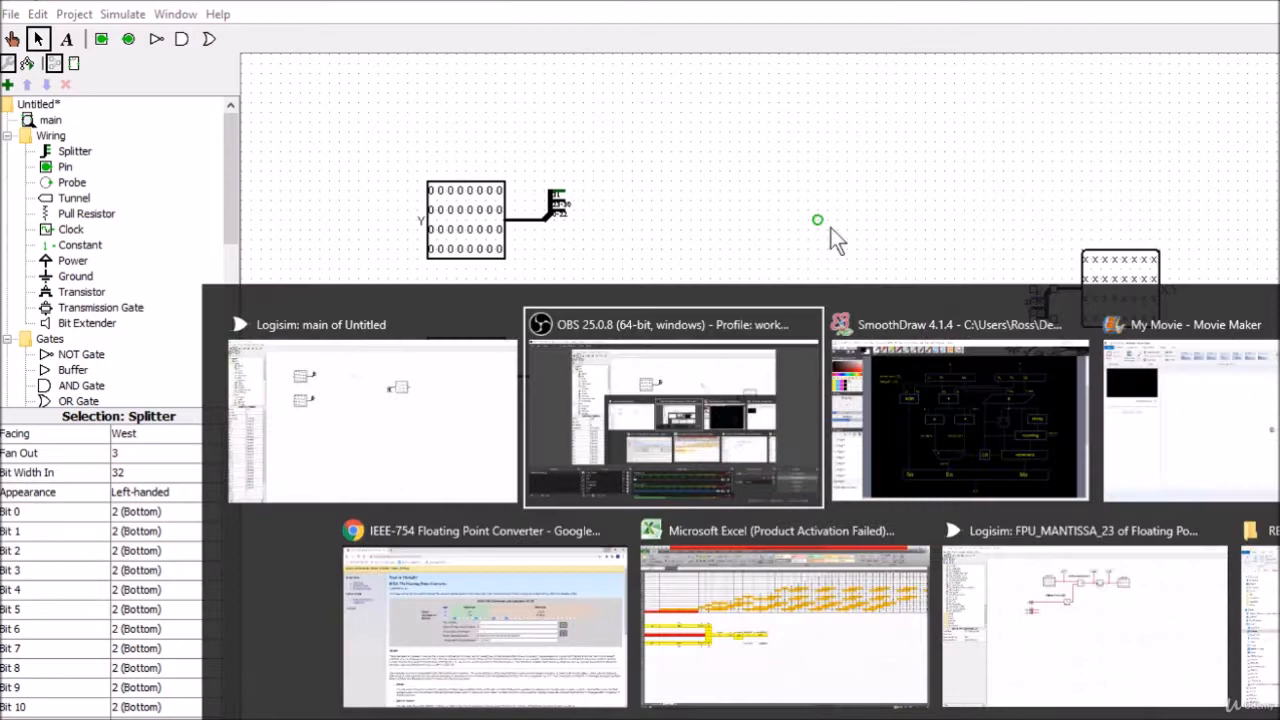
pyautogui.click(991, 422)
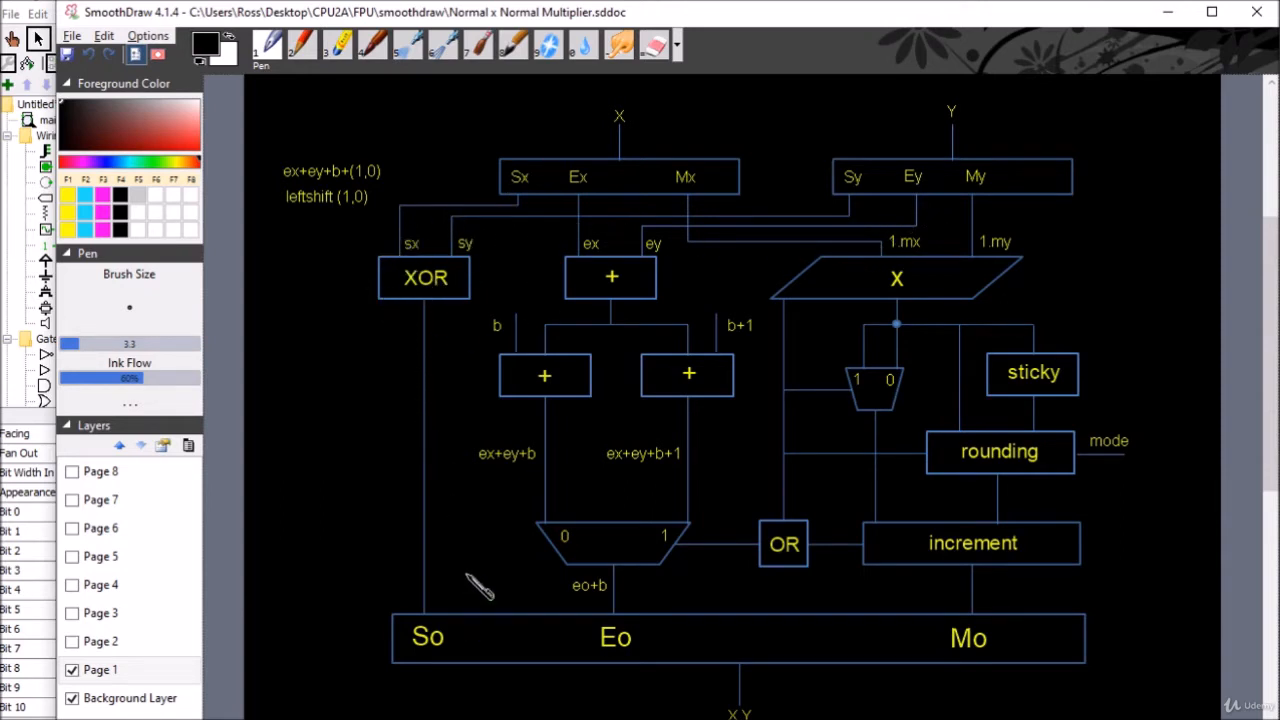
pyautogui.click(1166, 12)
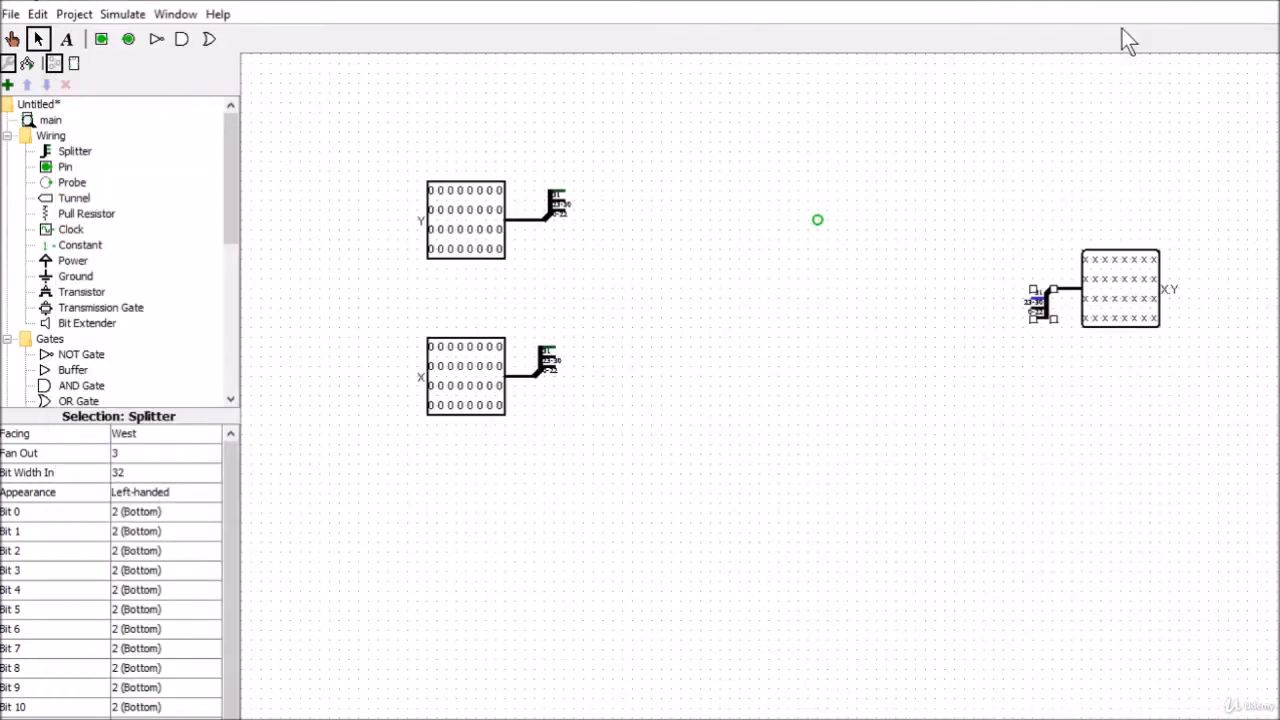
# Route wires from the bit 31 outputs of the Y and X splitters to a free area above the inputs
pyautogui.moveTo(564, 191); pyautogui.dragTo(571, 192)
pyautogui.moveTo(589, 121); pyautogui.dragTo(778, 83)
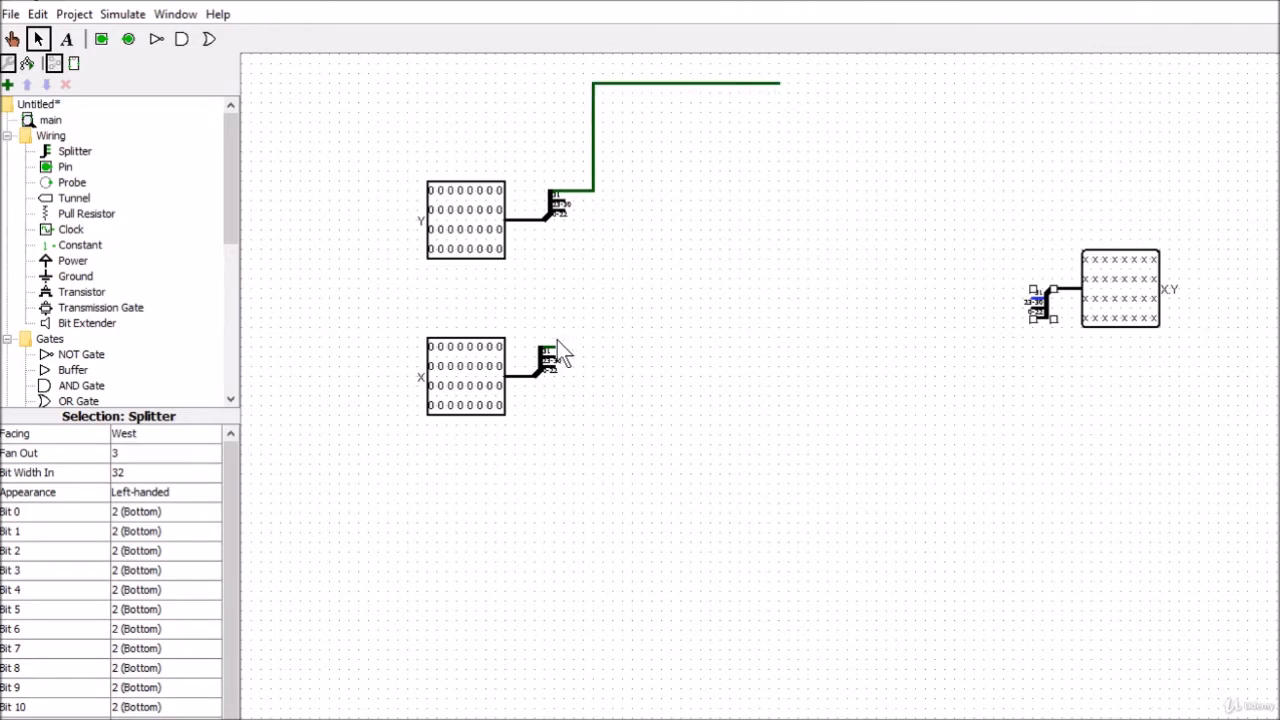
pyautogui.moveTo(629, 290); pyautogui.dragTo(621, 112)
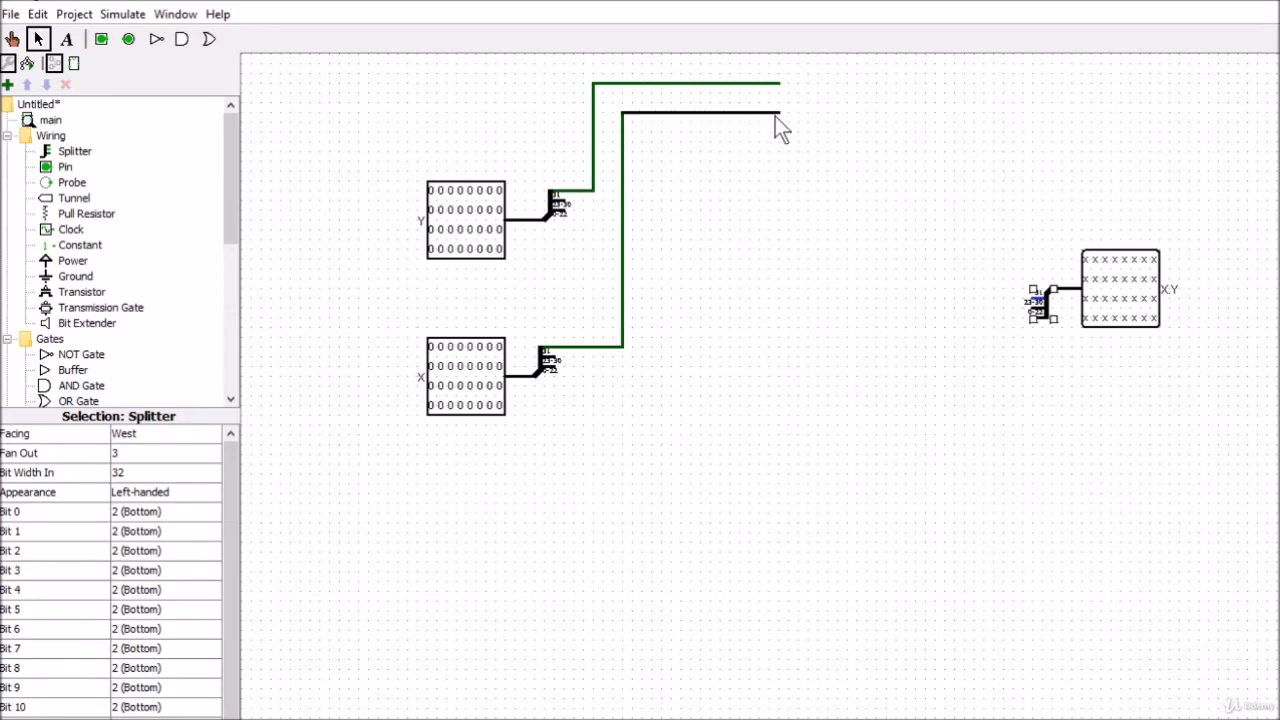
pyautogui.moveTo(775, 116); pyautogui.dragTo(775, 116)
# Place an XOR gate just beyond the ends of the two sign wires and set its number of inputs to 2
pyautogui.moveTo(222, 171); pyautogui.dragTo(225, 271)
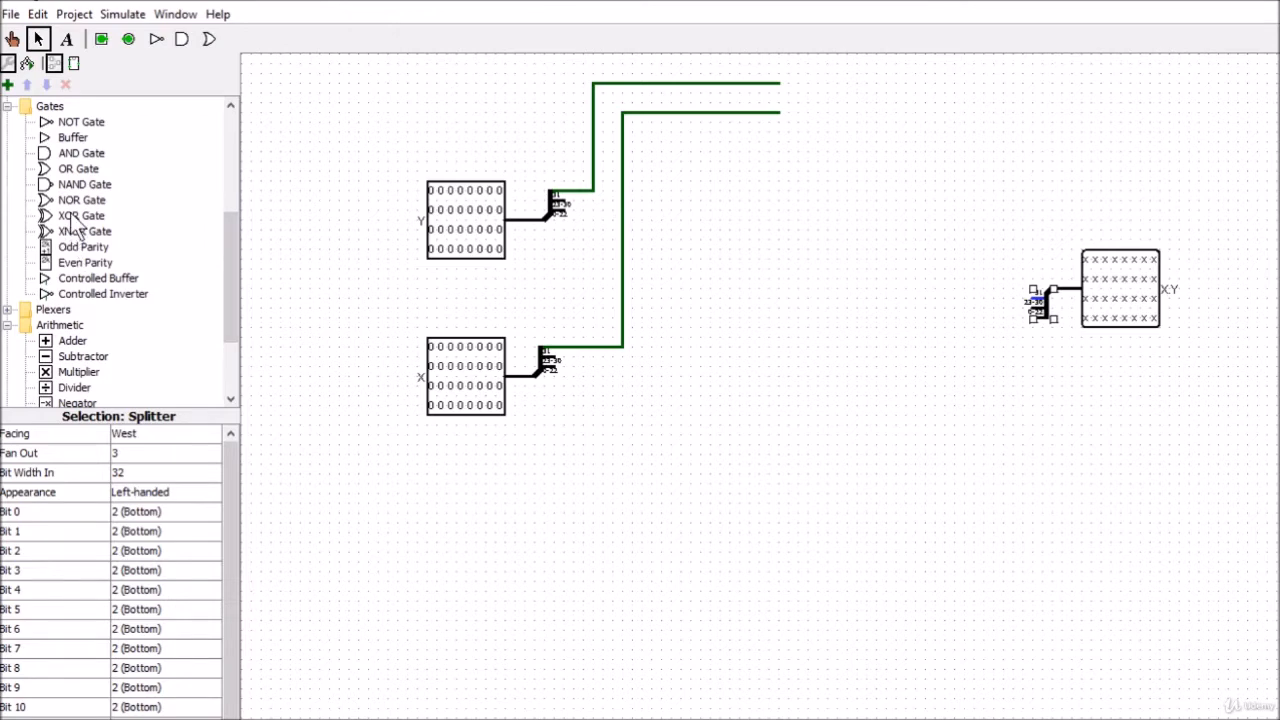
pyautogui.click(74, 222)
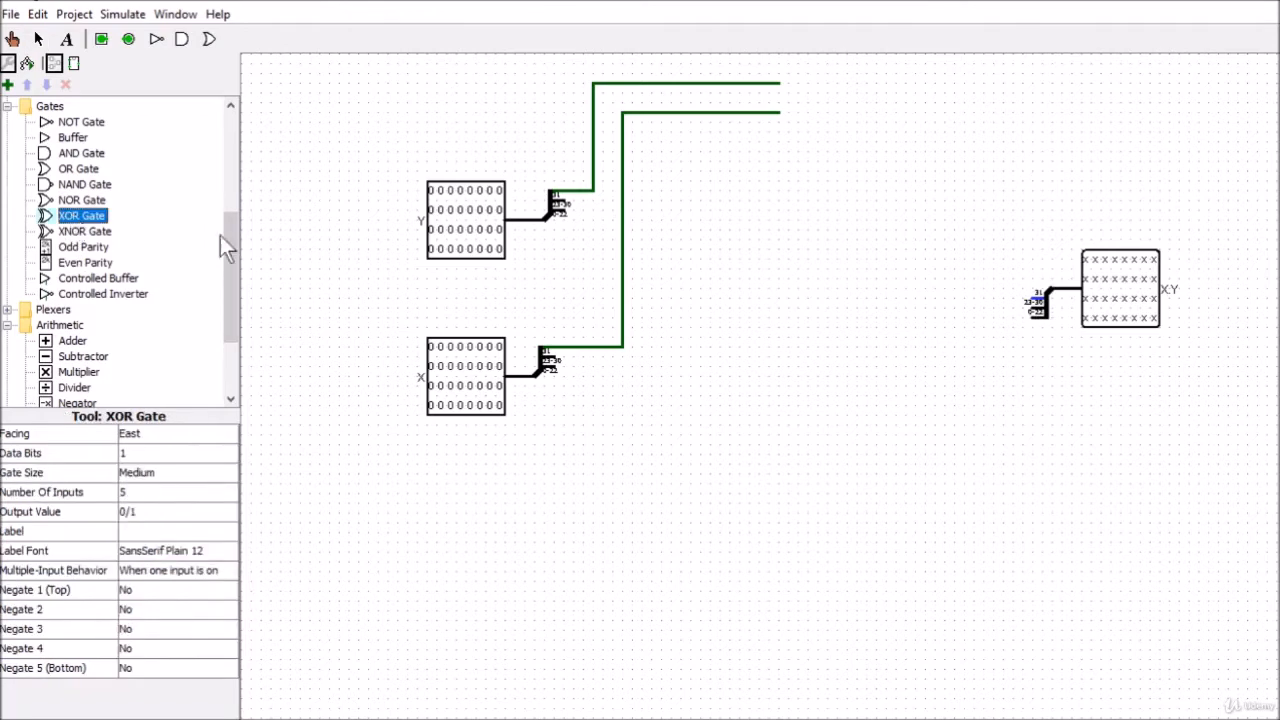
pyautogui.click(873, 100)
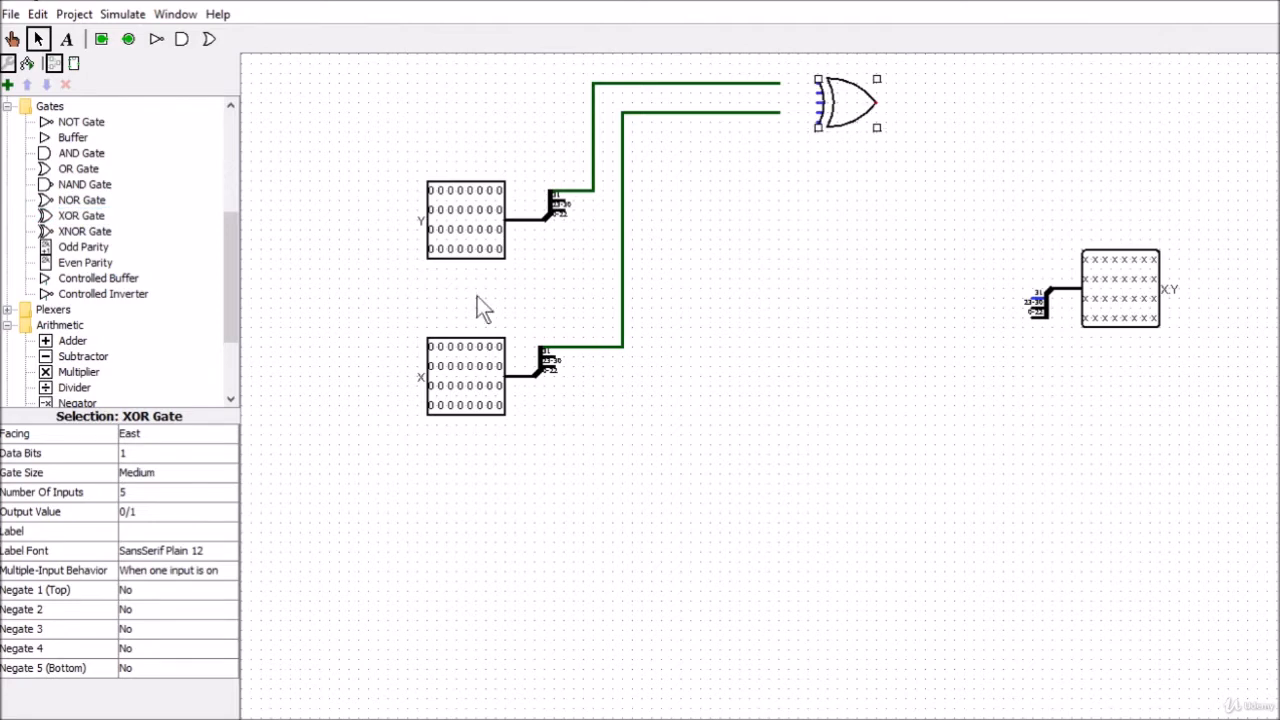
pyautogui.click(145, 492)
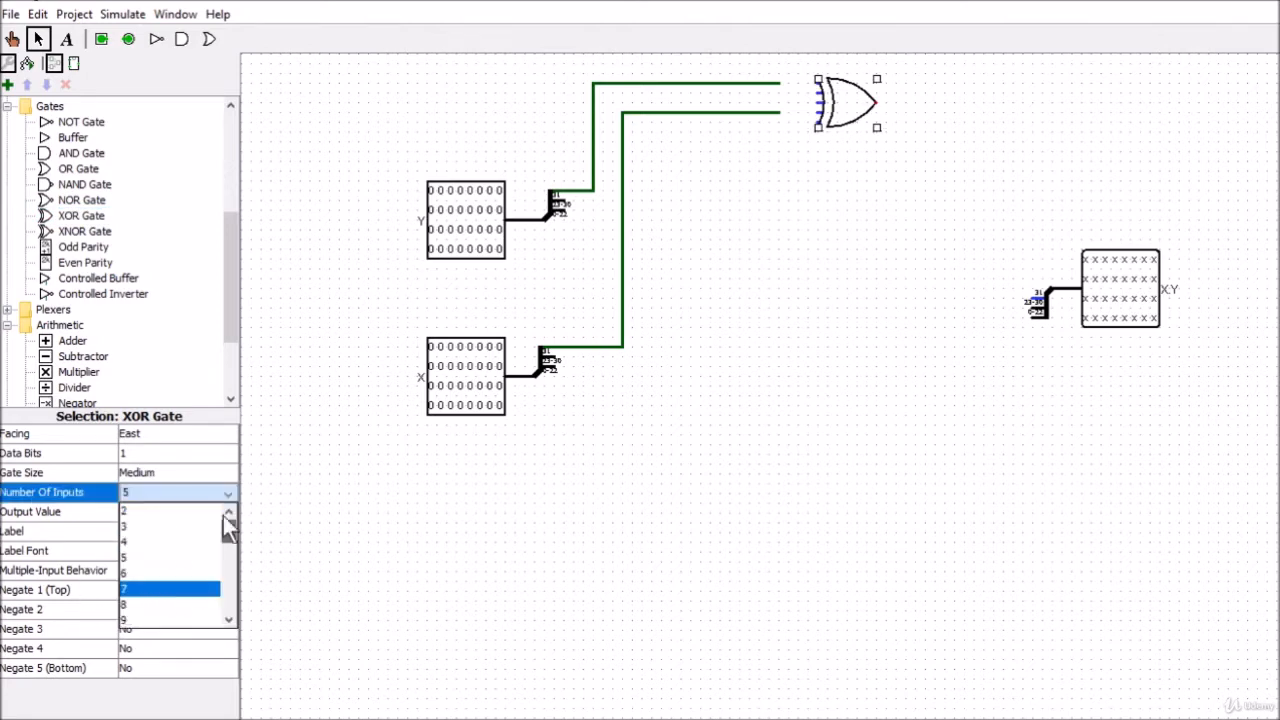
pyautogui.click(181, 508)
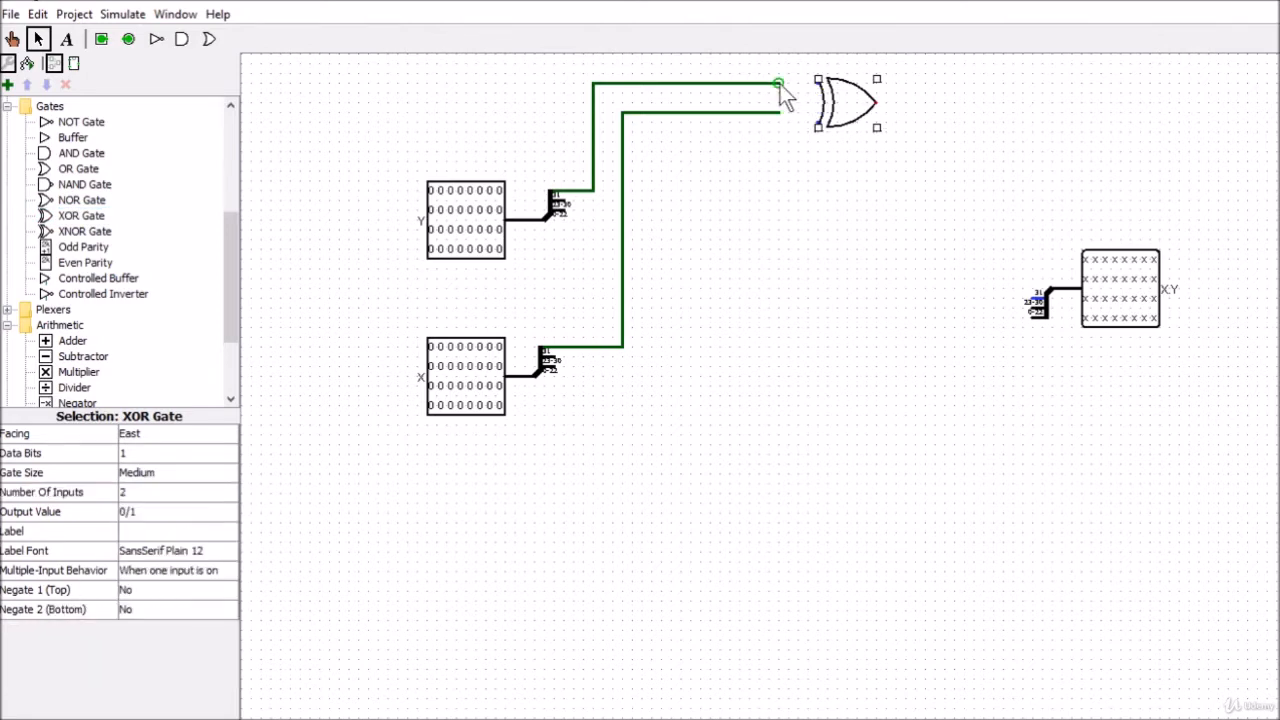
# Connect both sign wires to the XOR gate's inputs and its output to bit 31 of the product splitter
pyautogui.moveTo(780, 84); pyautogui.dragTo(815, 83)
pyautogui.moveTo(680, 112); pyautogui.dragTo(623, 112)
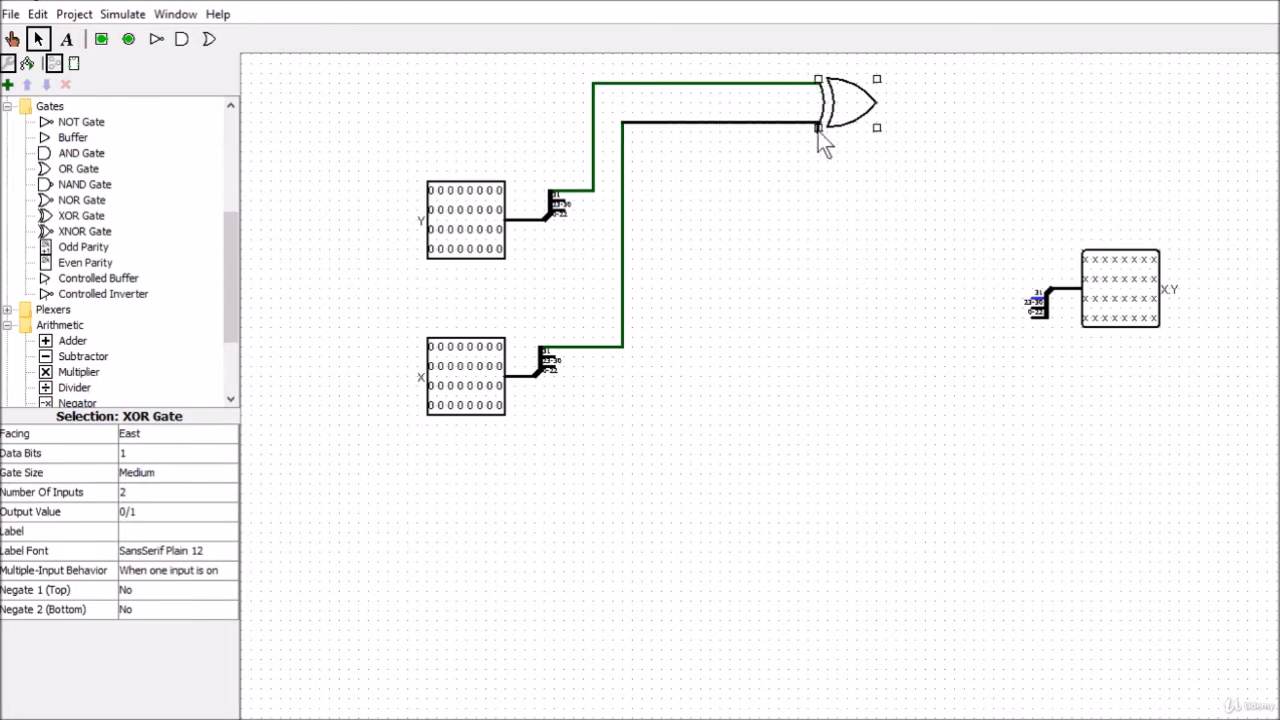
pyautogui.moveTo(815, 123); pyautogui.dragTo(815, 123)
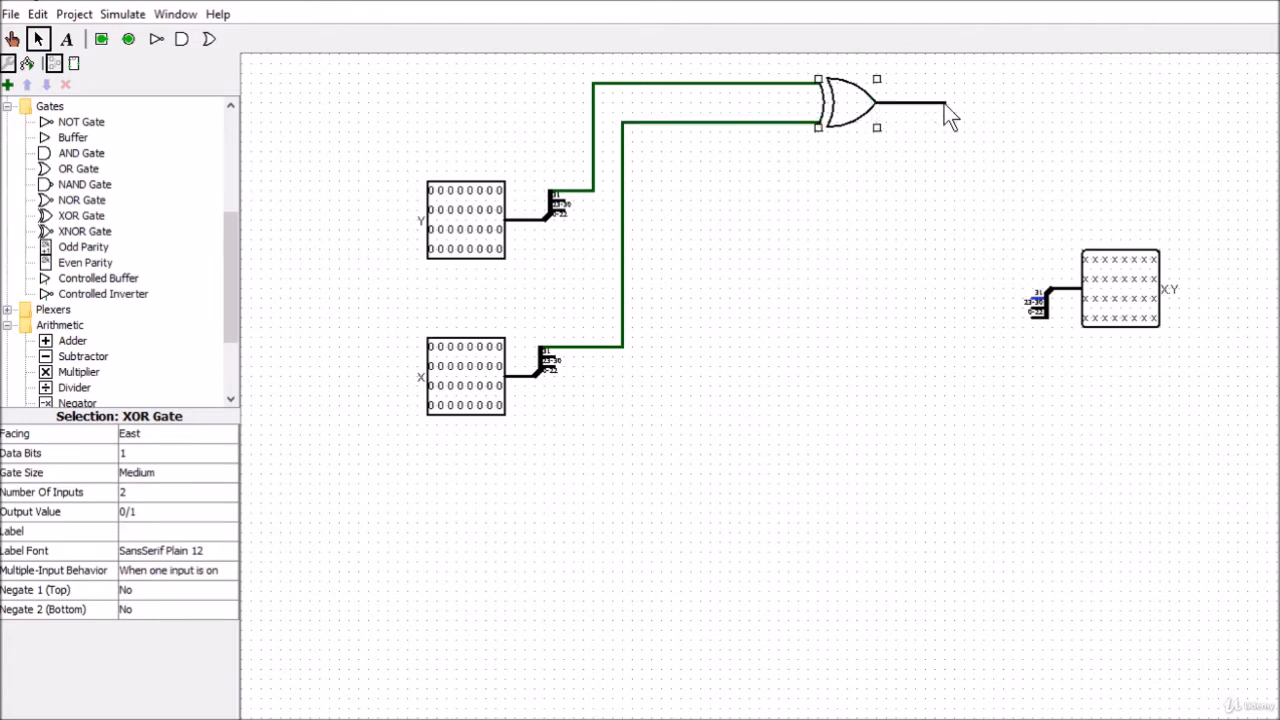
pyautogui.moveTo(944, 104); pyautogui.dragTo(944, 104)
pyautogui.moveTo(1013, 292); pyautogui.dragTo(1031, 298)
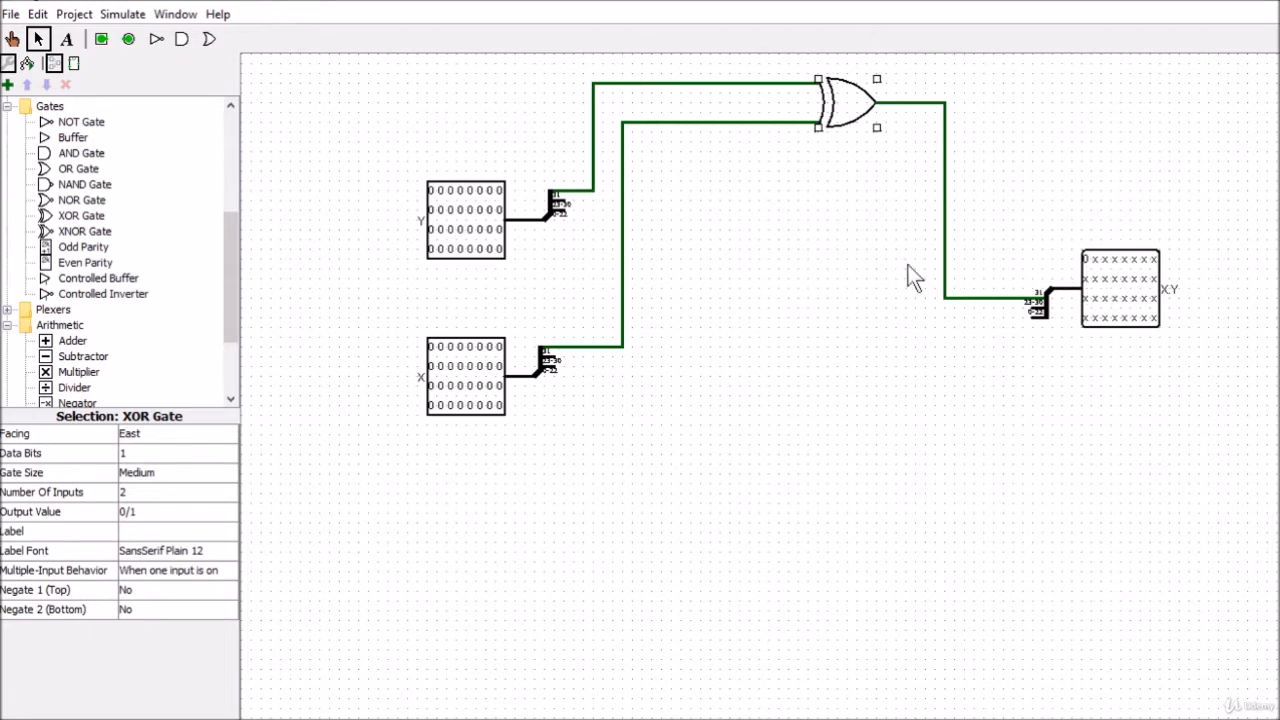
# Test the sign logic by toggling Y's sign bit on and off, then setting the sign bits of X and Y to 1
pyautogui.click(13, 39)
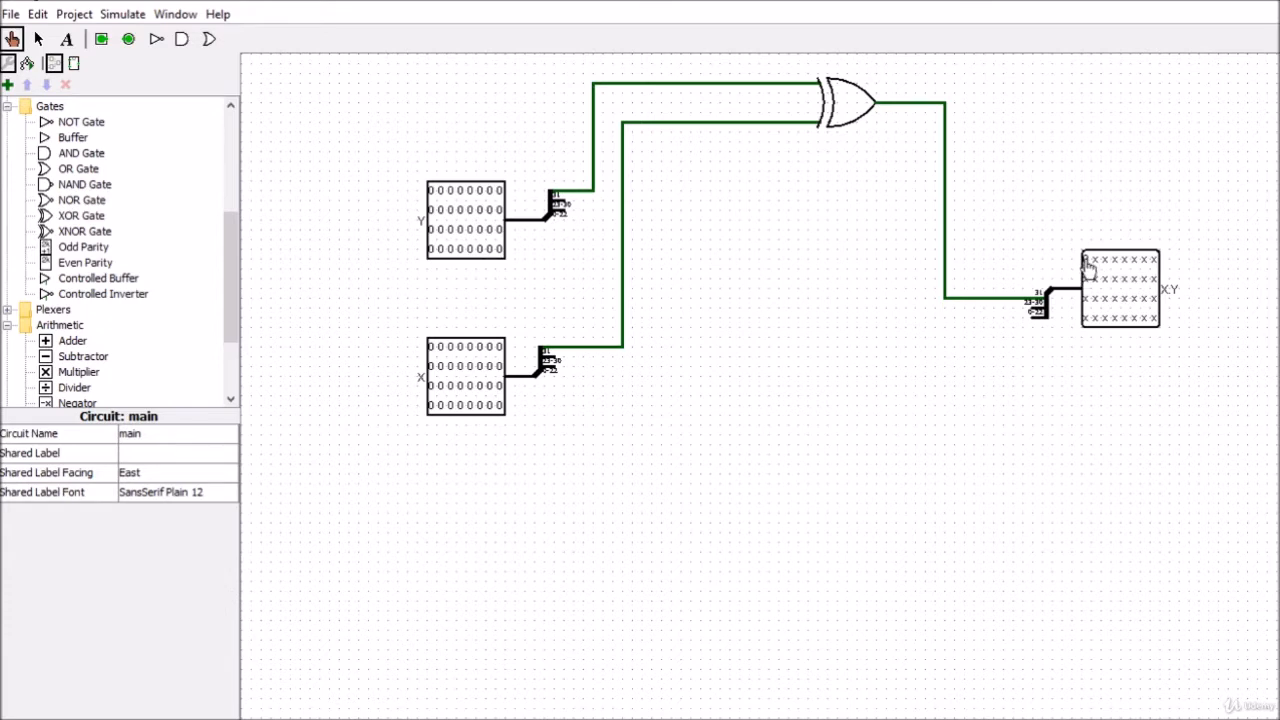
pyautogui.click(432, 192)
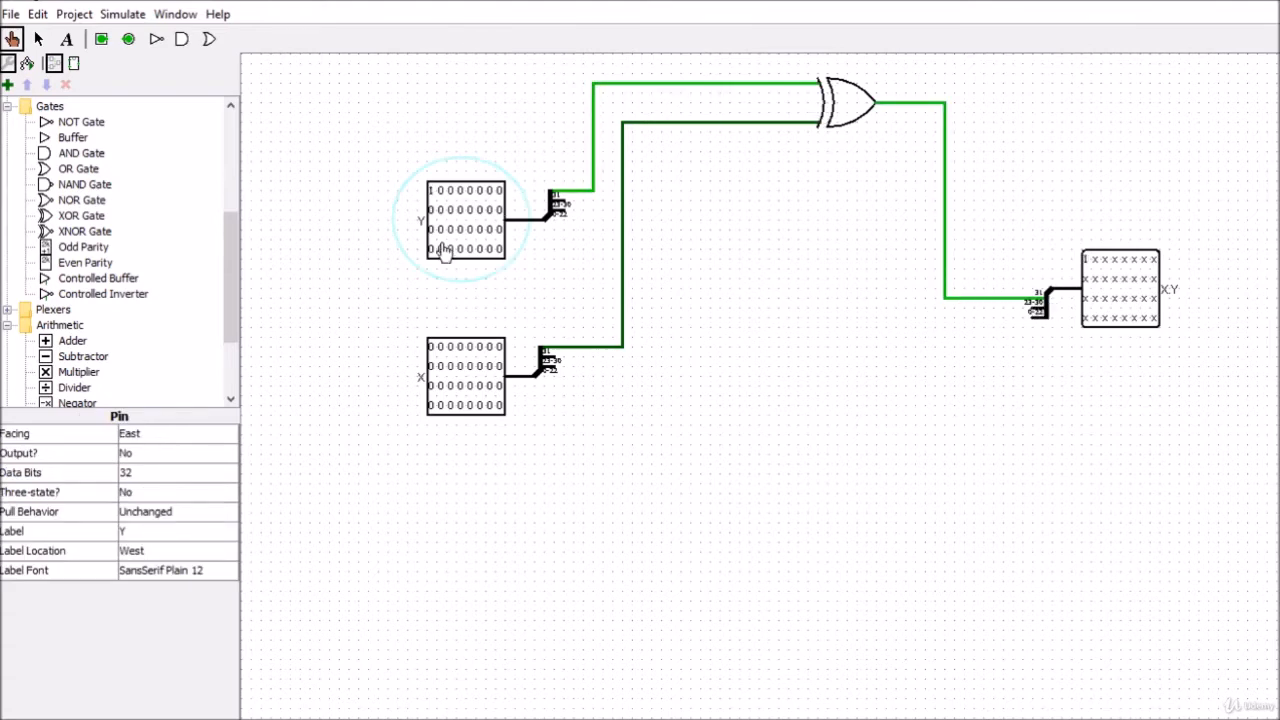
pyautogui.click(432, 192)
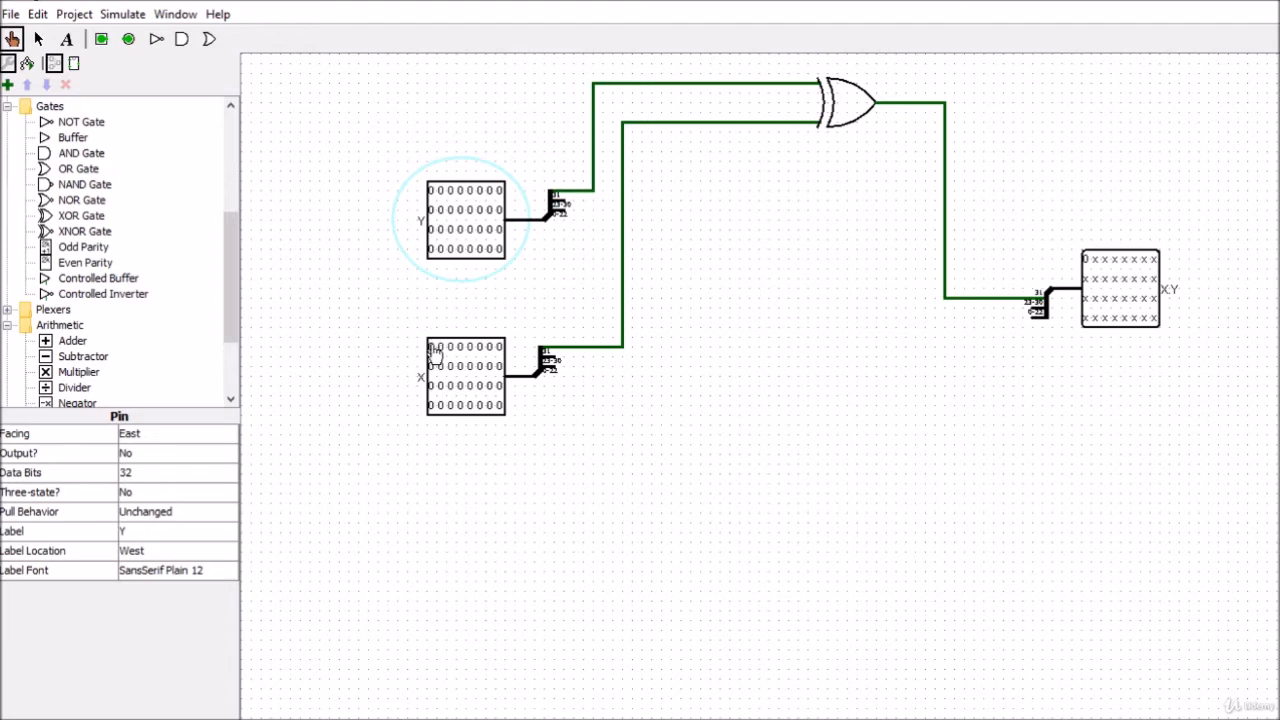
pyautogui.click(433, 349)
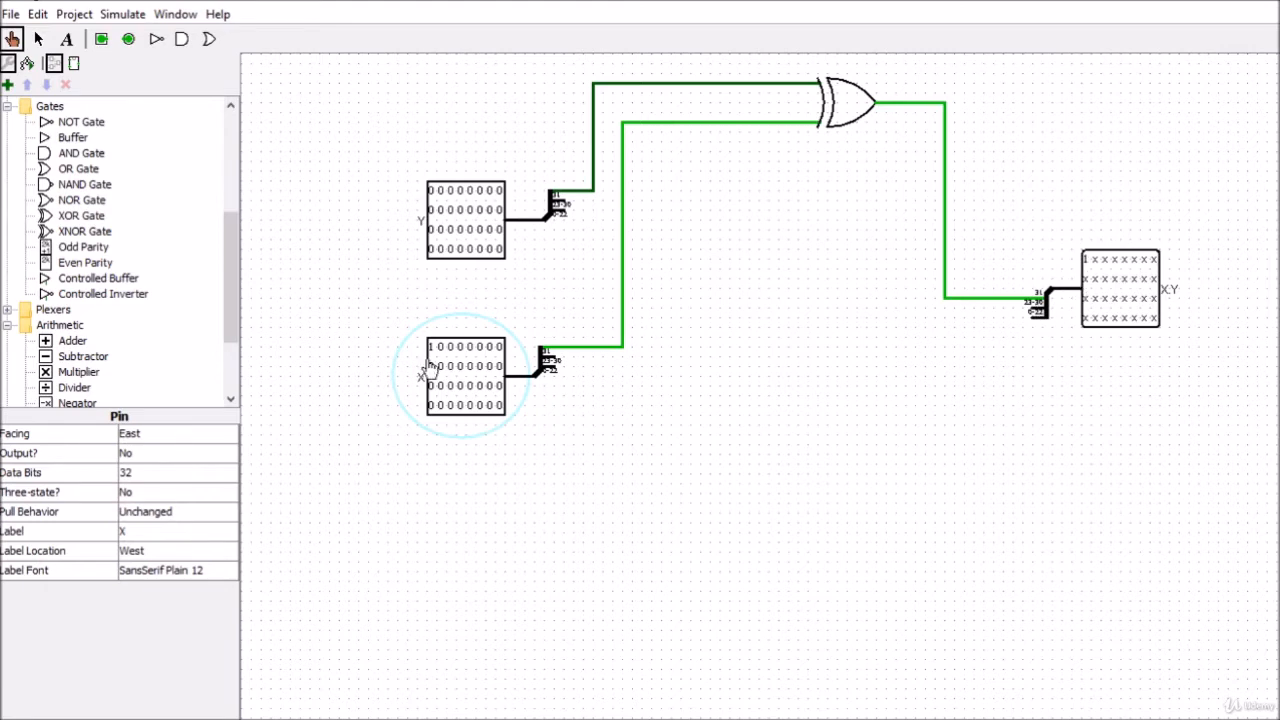
pyautogui.click(433, 193)
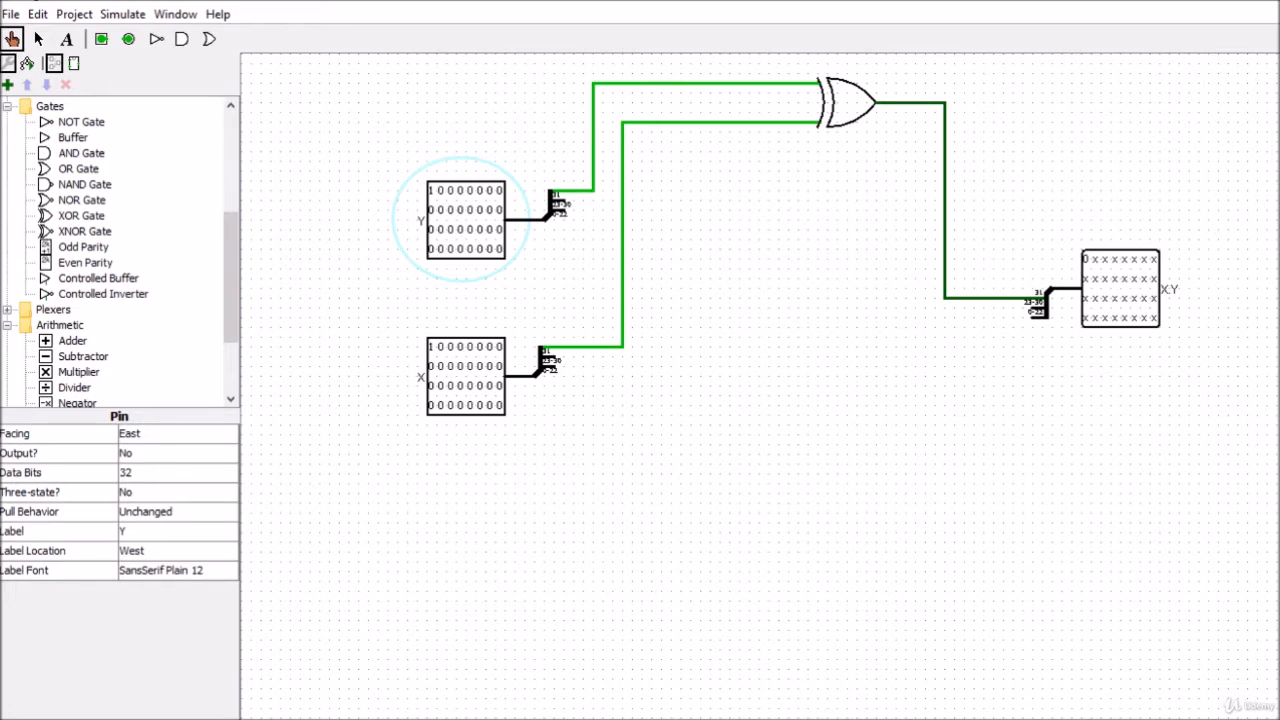
# Switch to the Excel workbook and open its Floating Point Multiplier tool
pyautogui.press('super+Tab')
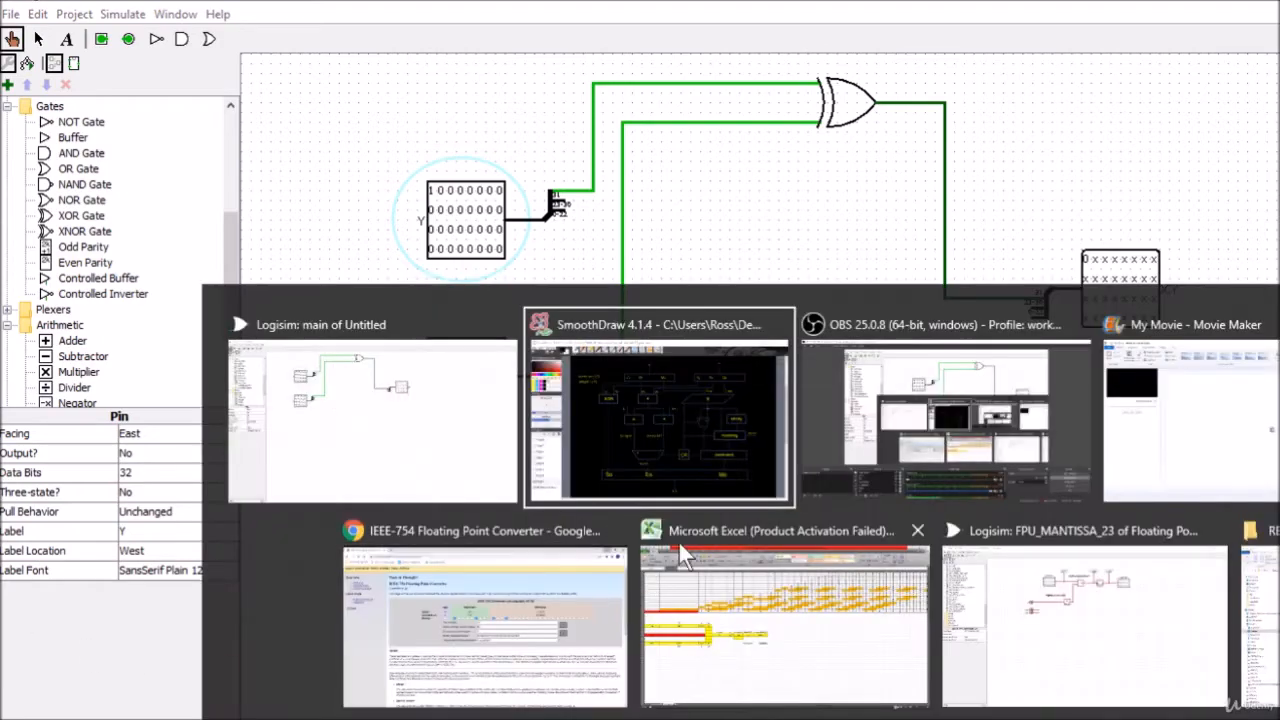
pyautogui.click(697, 449)
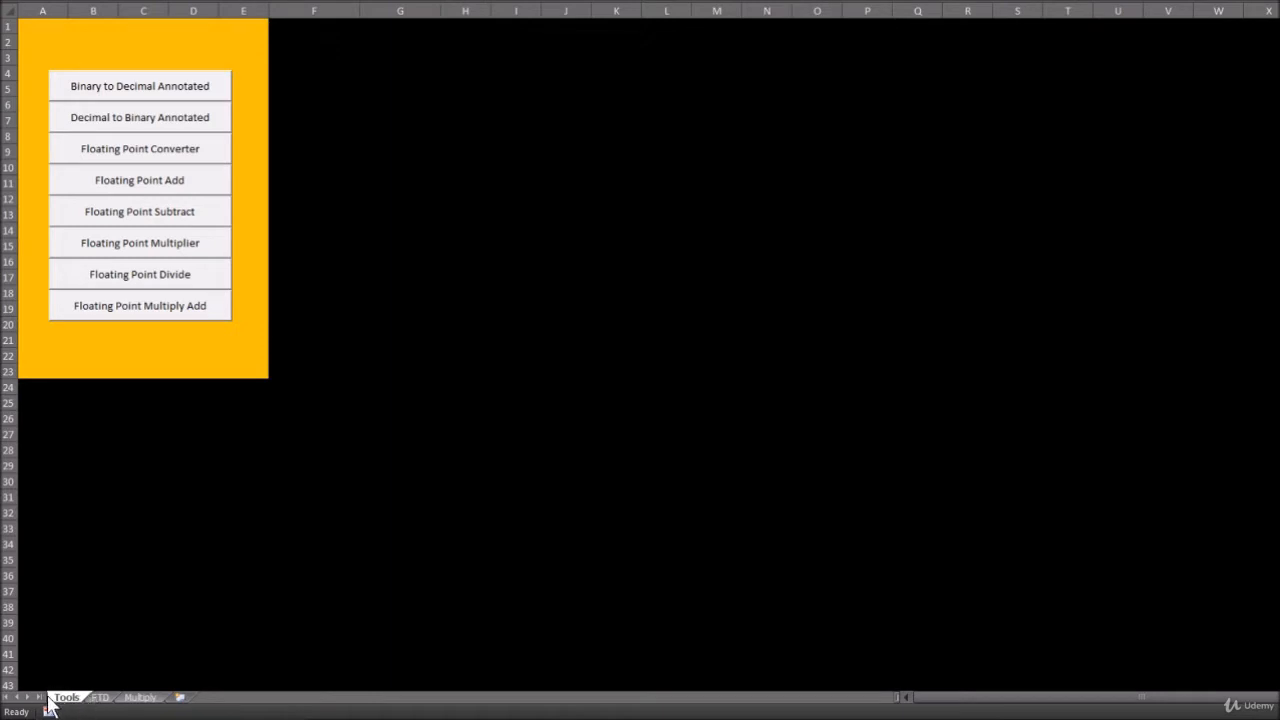
pyautogui.click(151, 251)
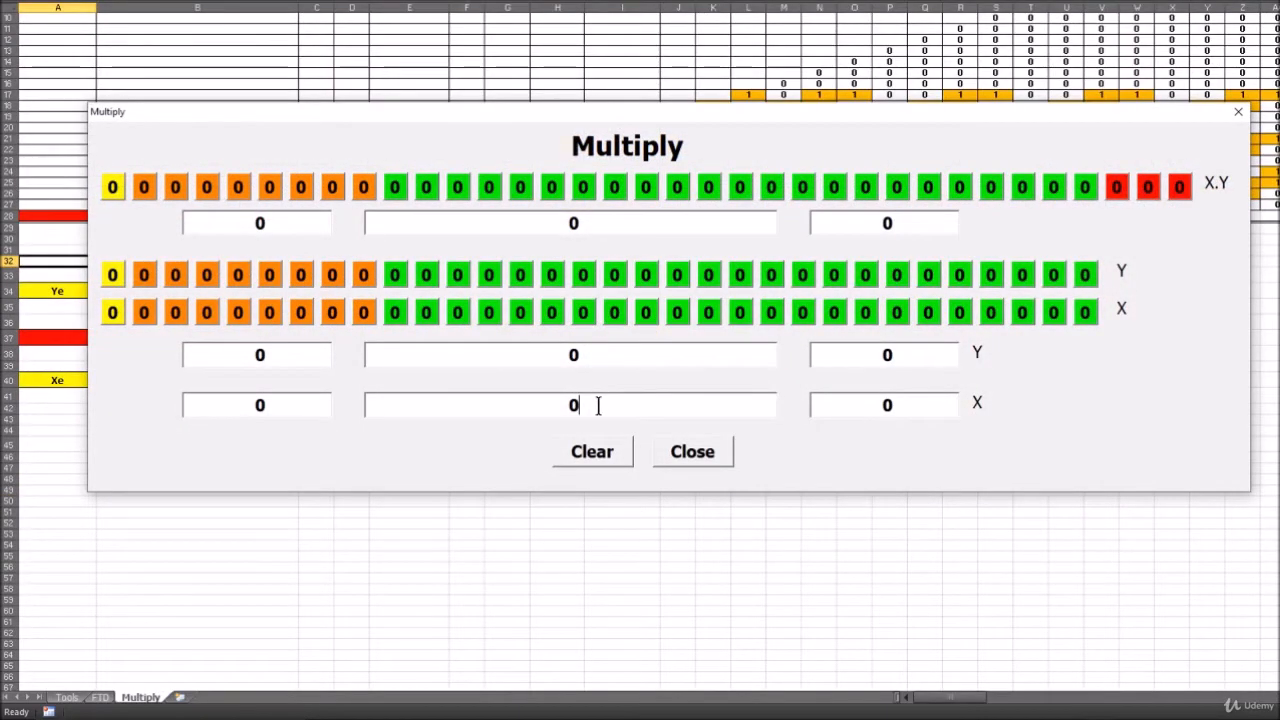
# Enter 492.75 as the decimal value of X in the Multiply form
pyautogui.moveTo(596, 405); pyautogui.dragTo(551, 405)
pyautogui.moveTo(583, 223); pyautogui.dragTo(550, 223)
pyautogui.write('492.75')
pyautogui.moveTo(640, 223); pyautogui.dragTo(545, 232)
pyautogui.hotkey('ctrl', 'c')
pyautogui.moveTo(592, 404); pyautogui.dragTo(546, 404)
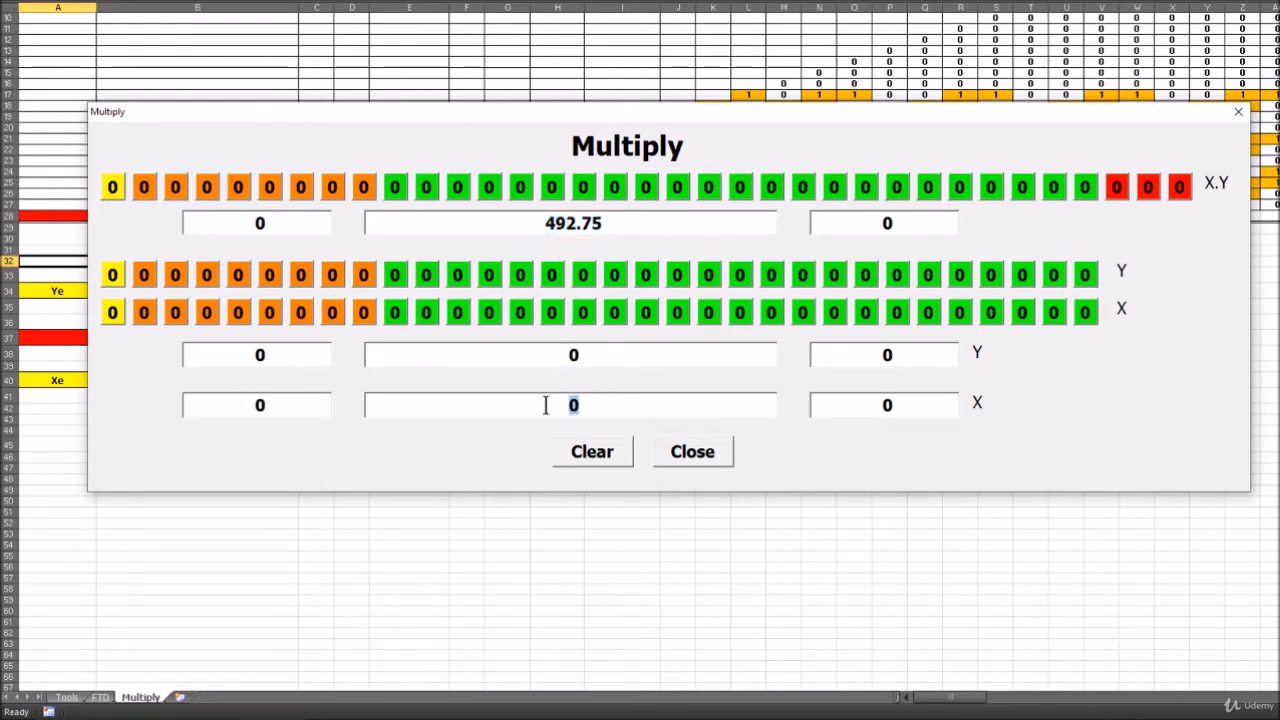
pyautogui.hotkey('ctrl', 'v')
# Enter -0.7 as the decimal value of Y in the Multiply form, then close the form
pyautogui.moveTo(606, 229); pyautogui.dragTo(553, 219)
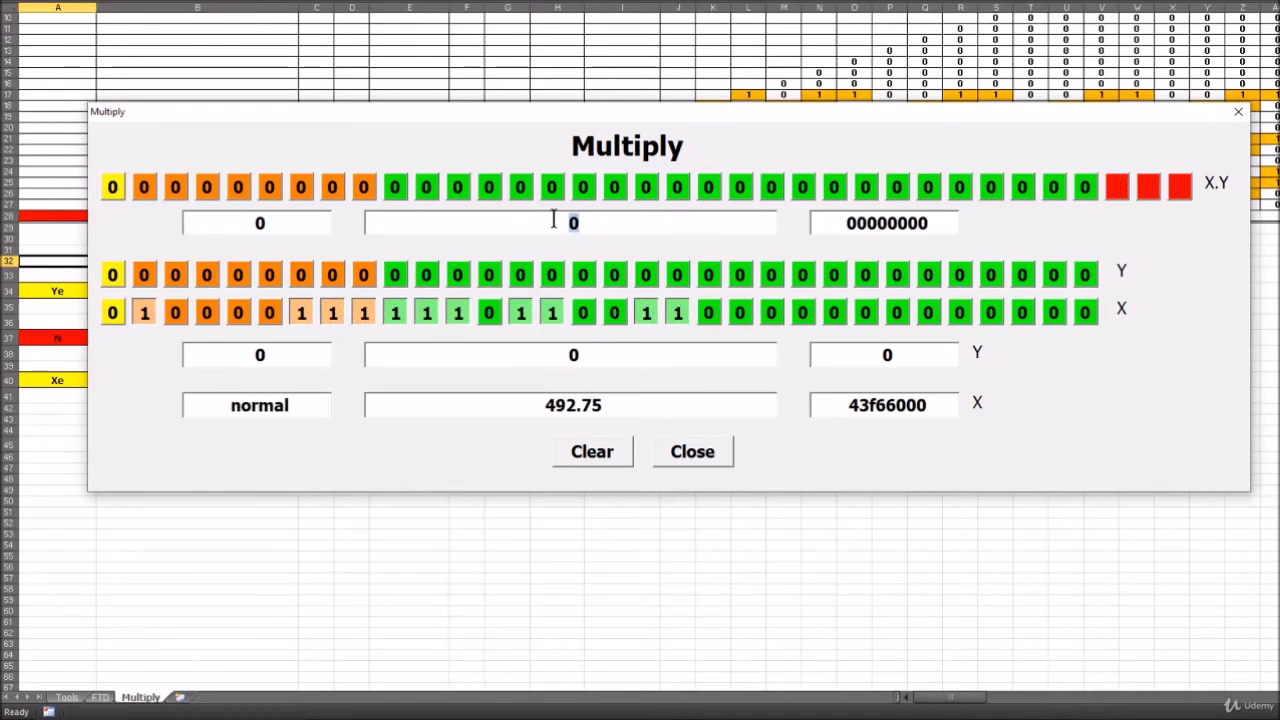
pyautogui.write('-0.7')
pyautogui.moveTo(593, 223); pyautogui.dragTo(536, 228)
pyautogui.hotkey('ctrl', 'c')
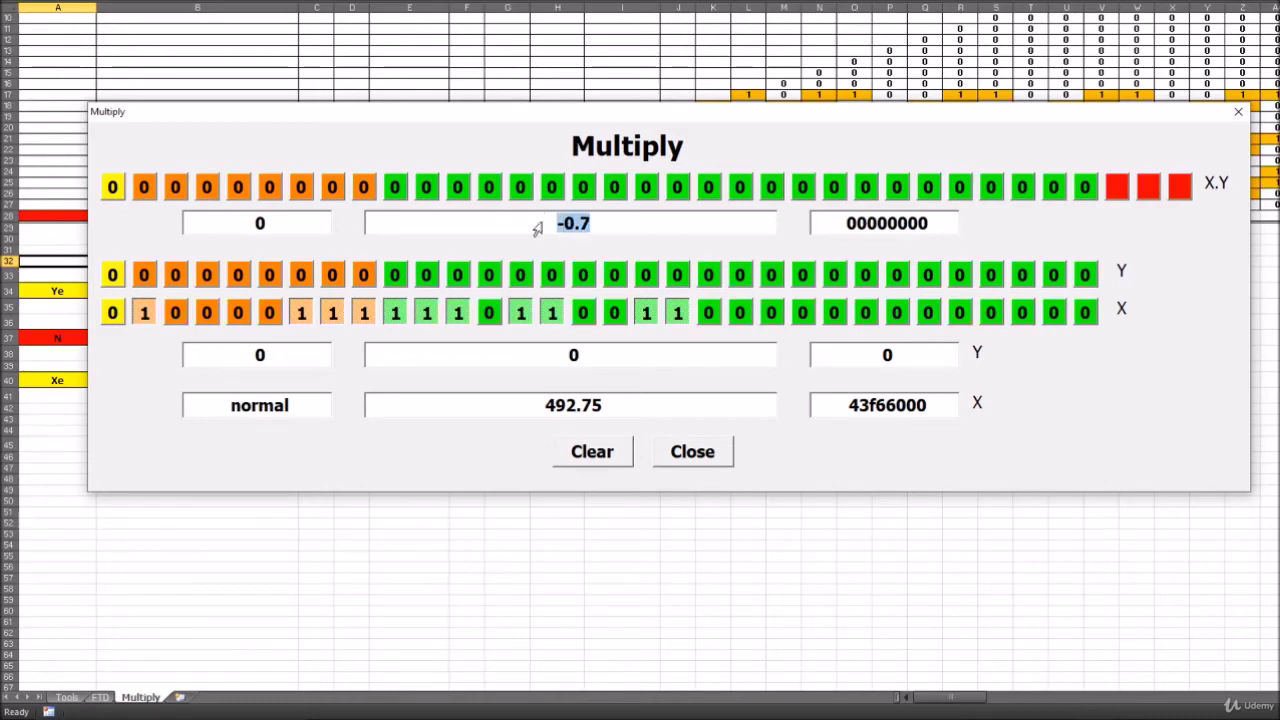
pyautogui.moveTo(586, 355); pyautogui.dragTo(567, 362)
pyautogui.hotkey('ctrl', 'v')
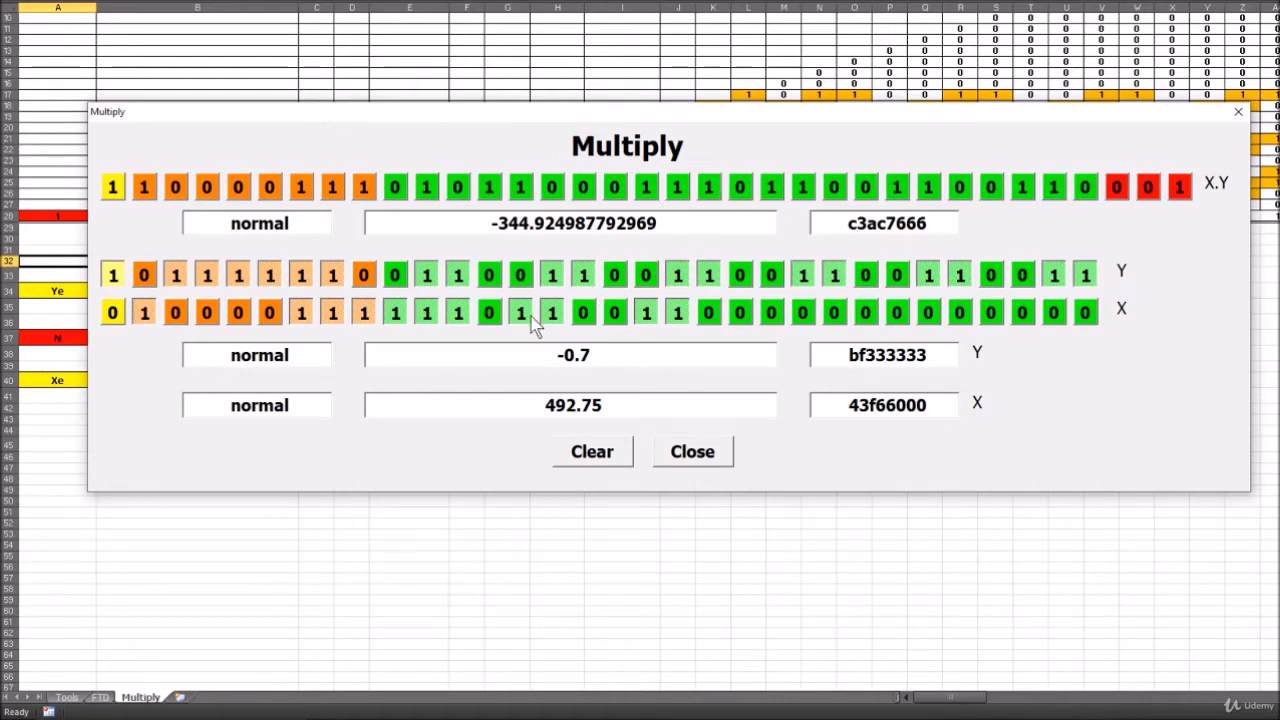
pyautogui.click(695, 455)
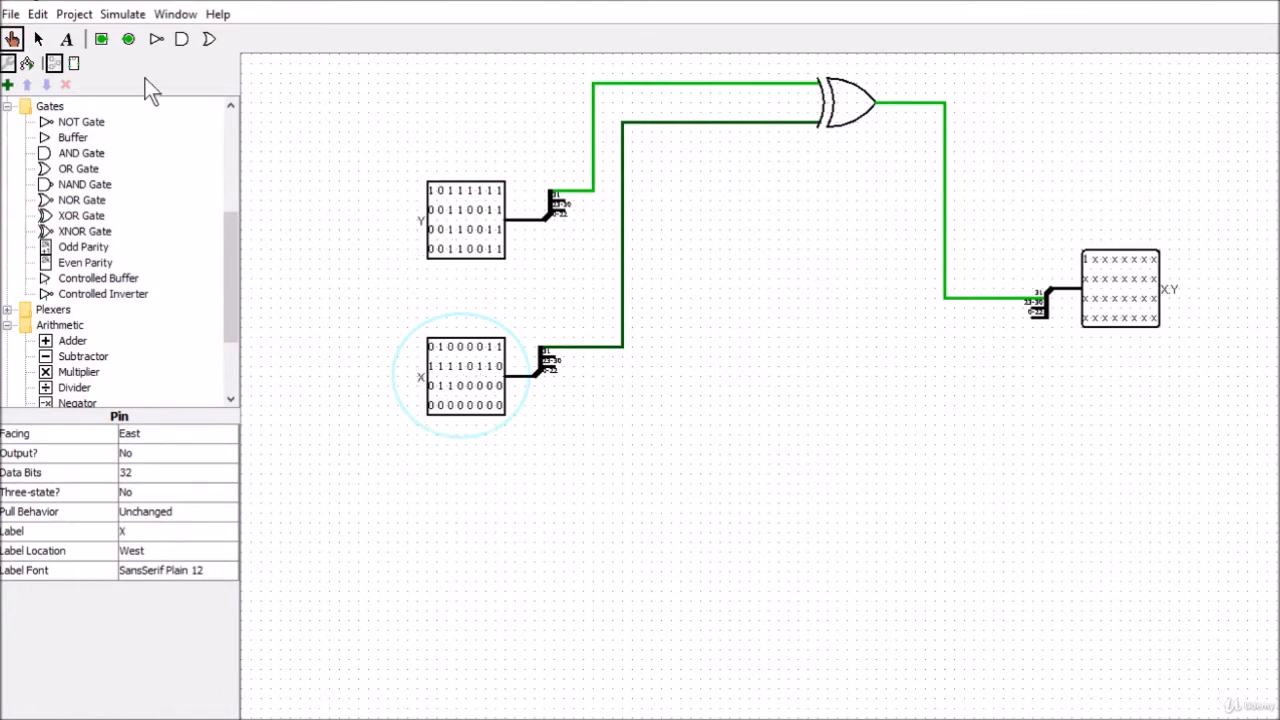
# Switch to the circuit and add a text label reading 492.75 below the X input pin
pyautogui.click(66, 38)
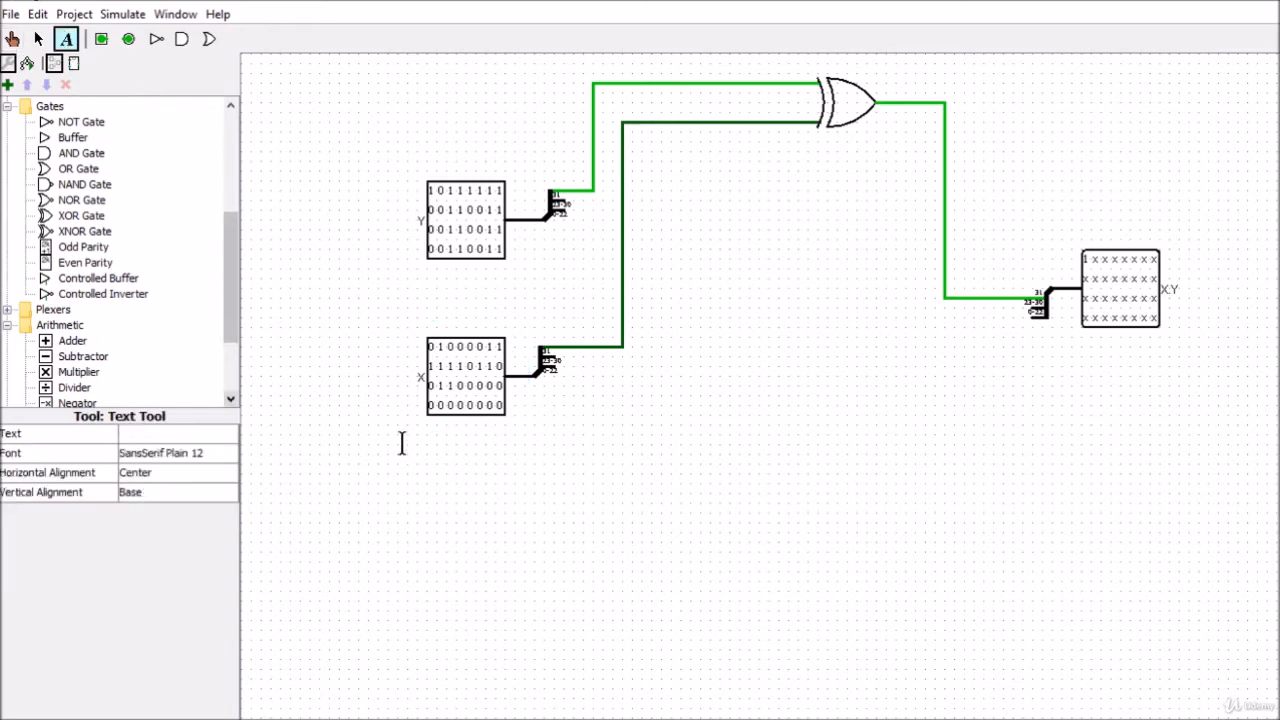
pyautogui.click(442, 445)
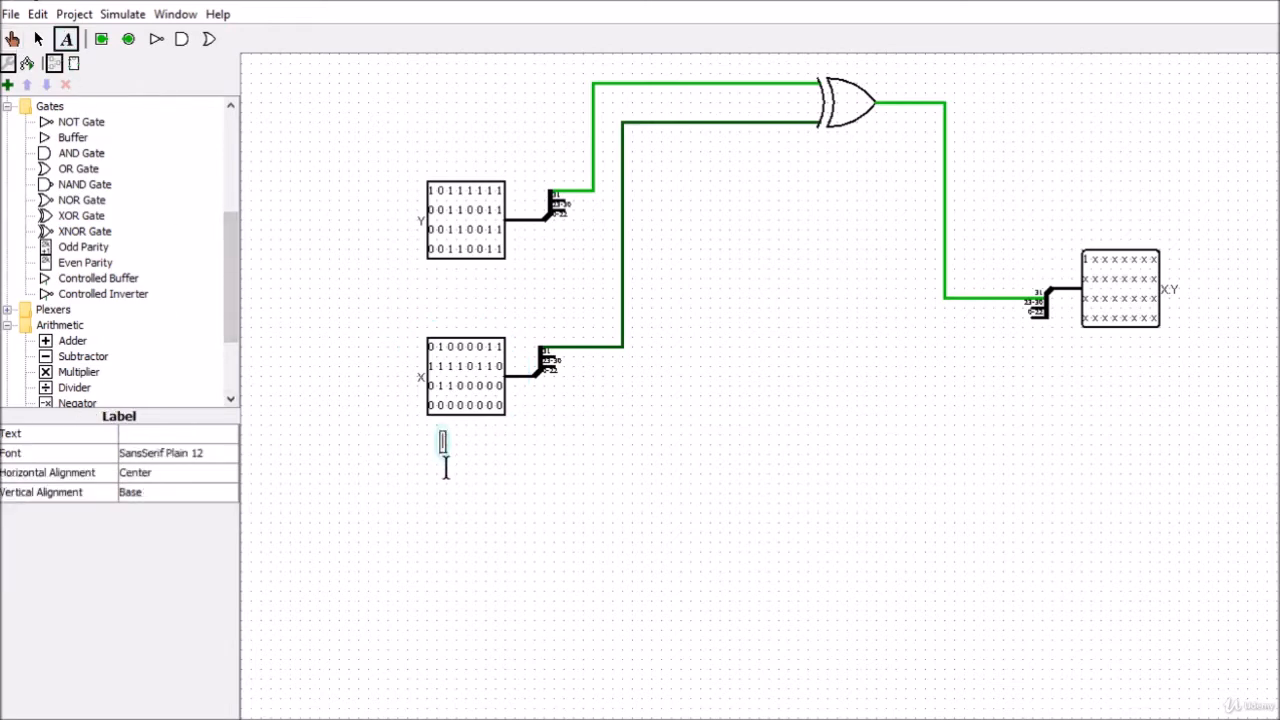
pyautogui.write('492.75')
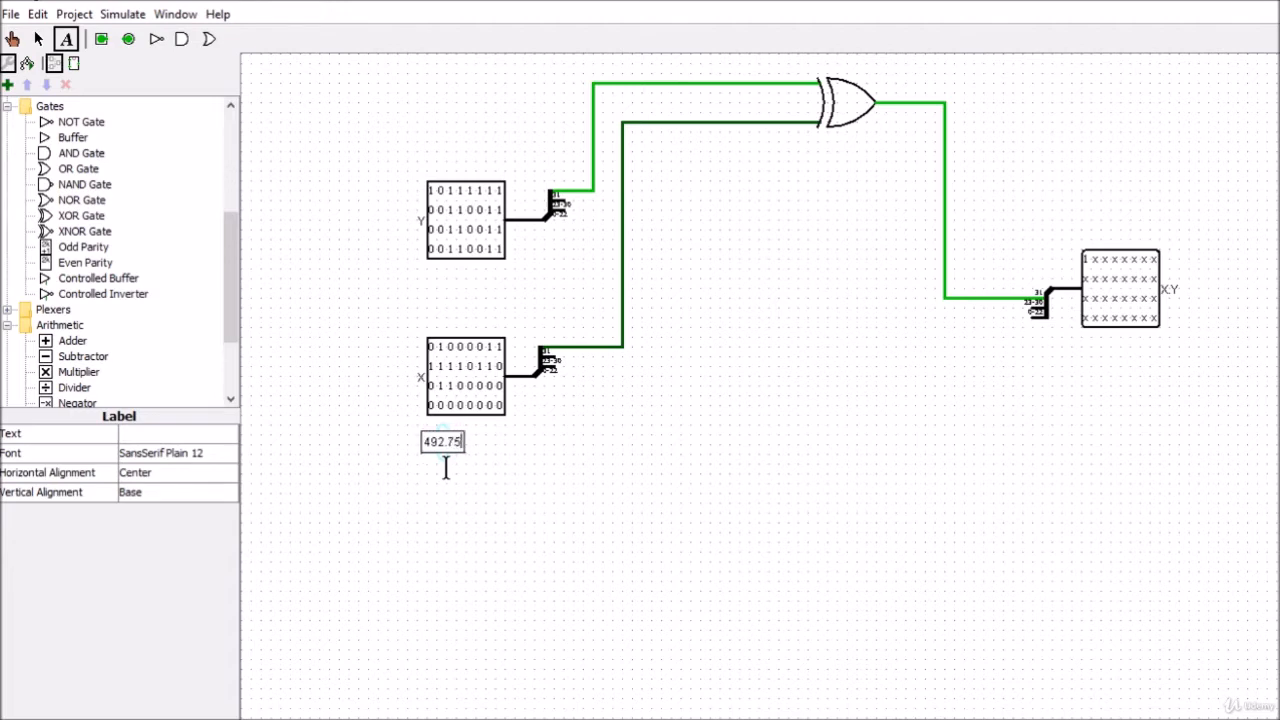
pyautogui.click(37, 40)
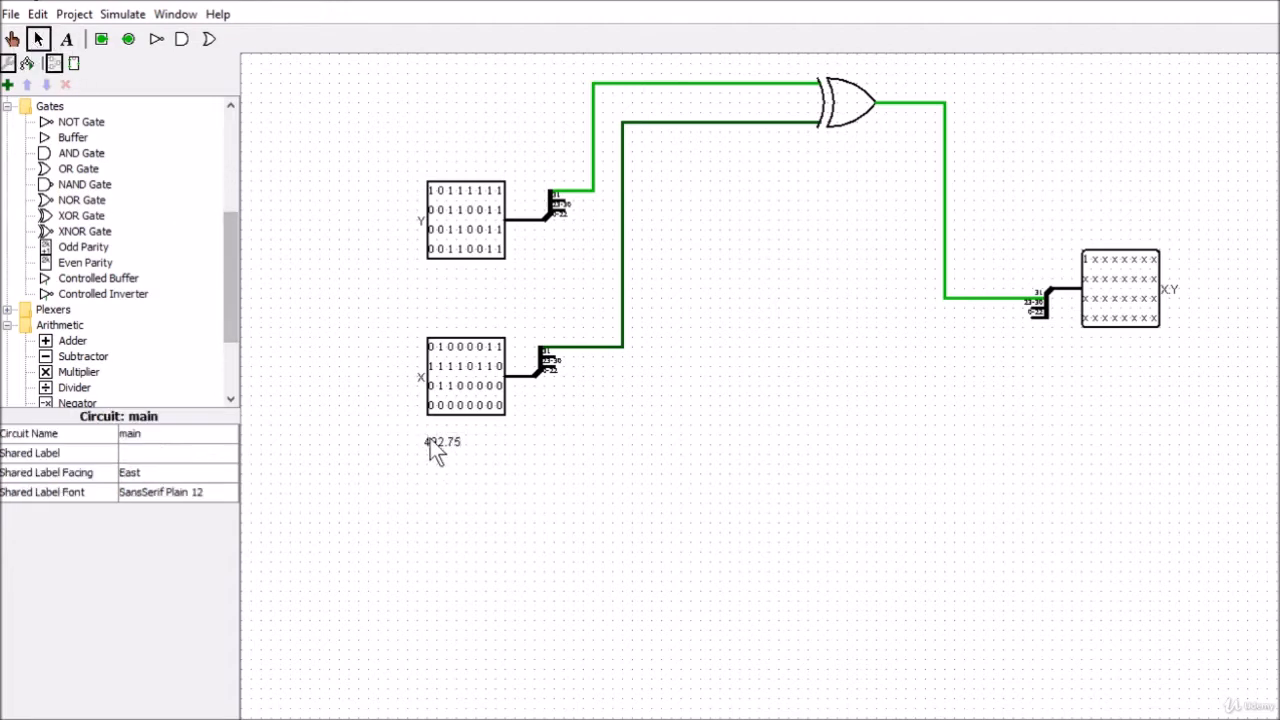
pyautogui.moveTo(432, 441); pyautogui.dragTo(455, 475)
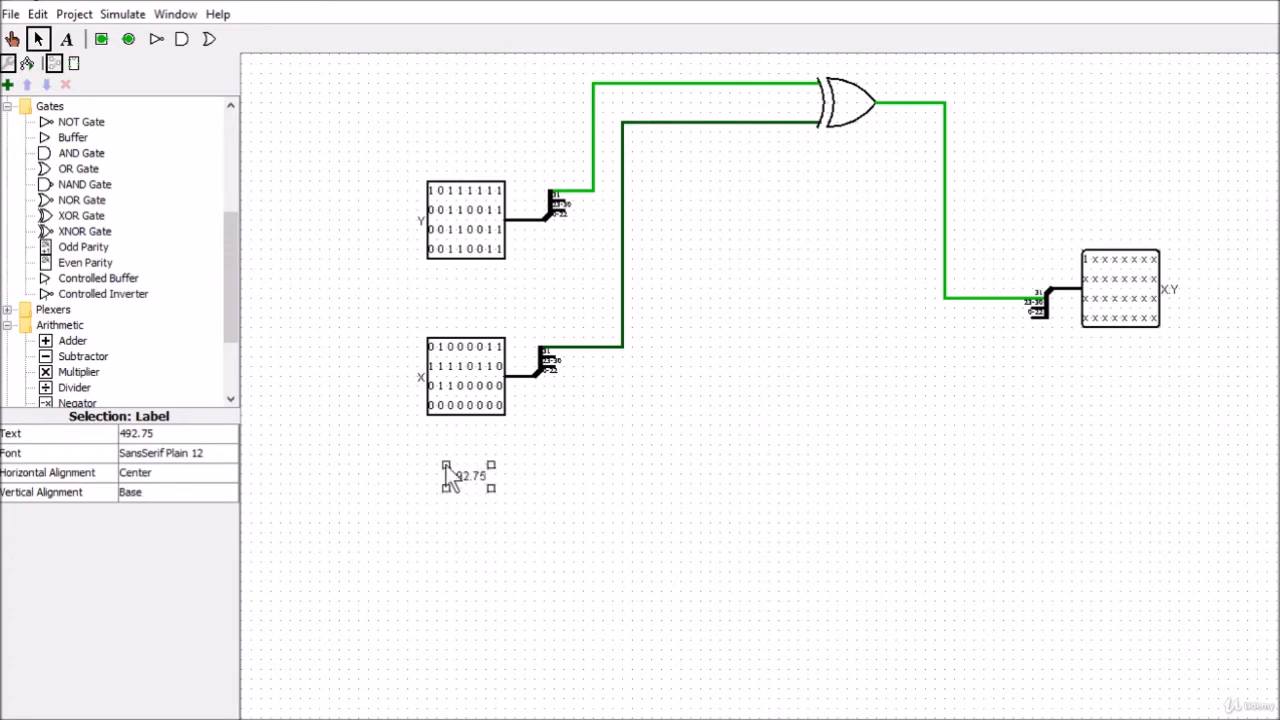
pyautogui.click(289, 131)
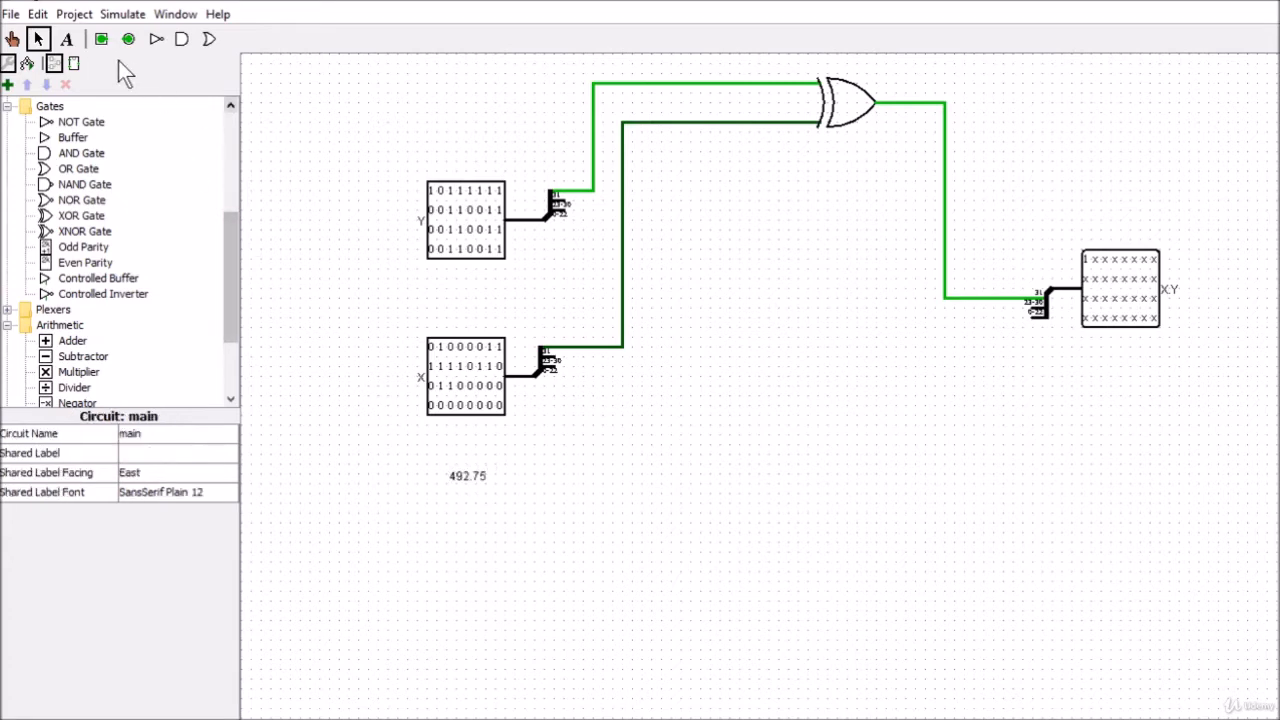
# Add a text label reading -0.7 and place it between the Y and X input pins
pyautogui.click(67, 38)
pyautogui.click(333, 163)
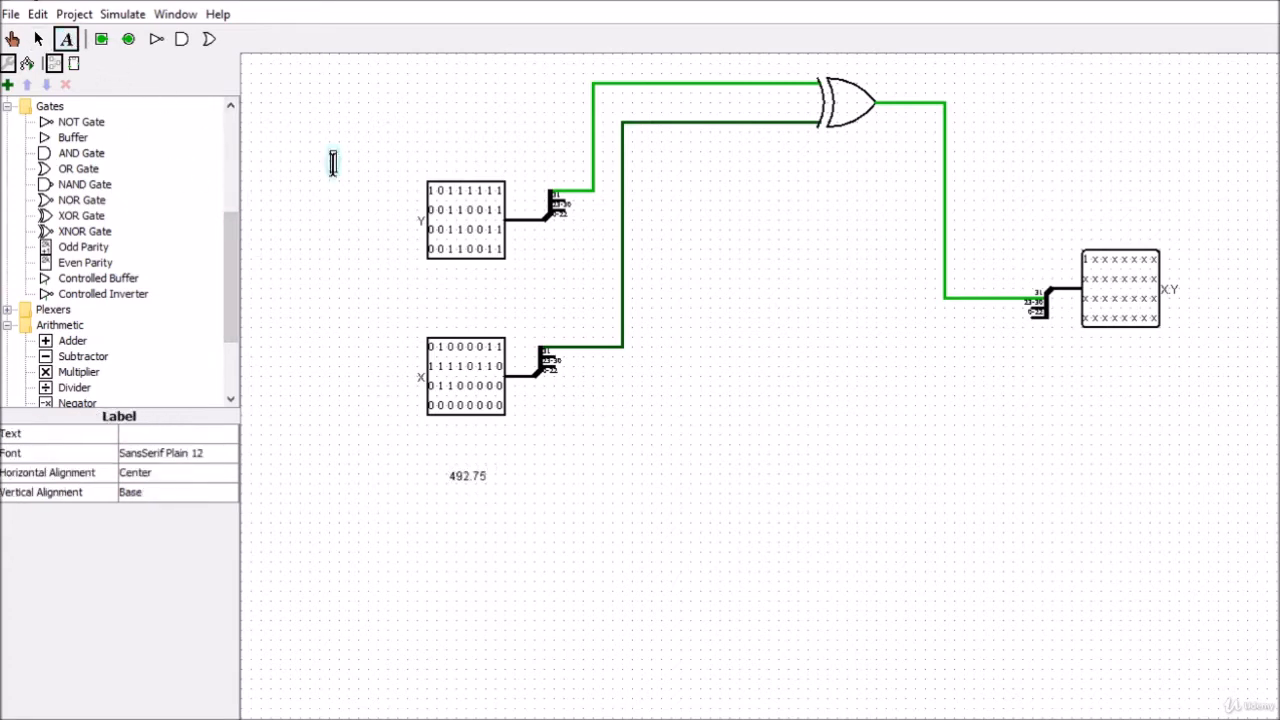
pyautogui.write('-0.7')
pyautogui.click(39, 40)
pyautogui.moveTo(332, 162); pyautogui.dragTo(466, 298)
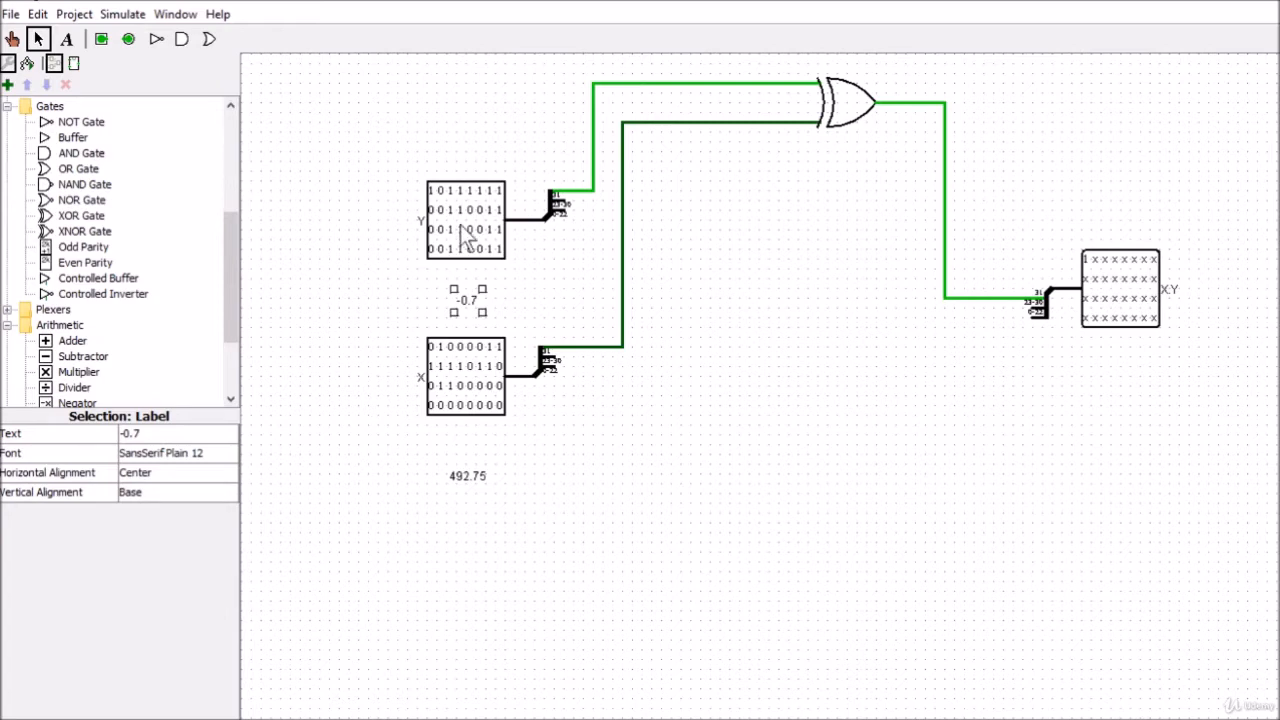
# Branch a wire off Y's output to above the pin and connect a probe facing East to its end
pyautogui.moveTo(523, 218); pyautogui.dragTo(479, 163)
pyautogui.moveTo(236, 242); pyautogui.dragTo(225, 120)
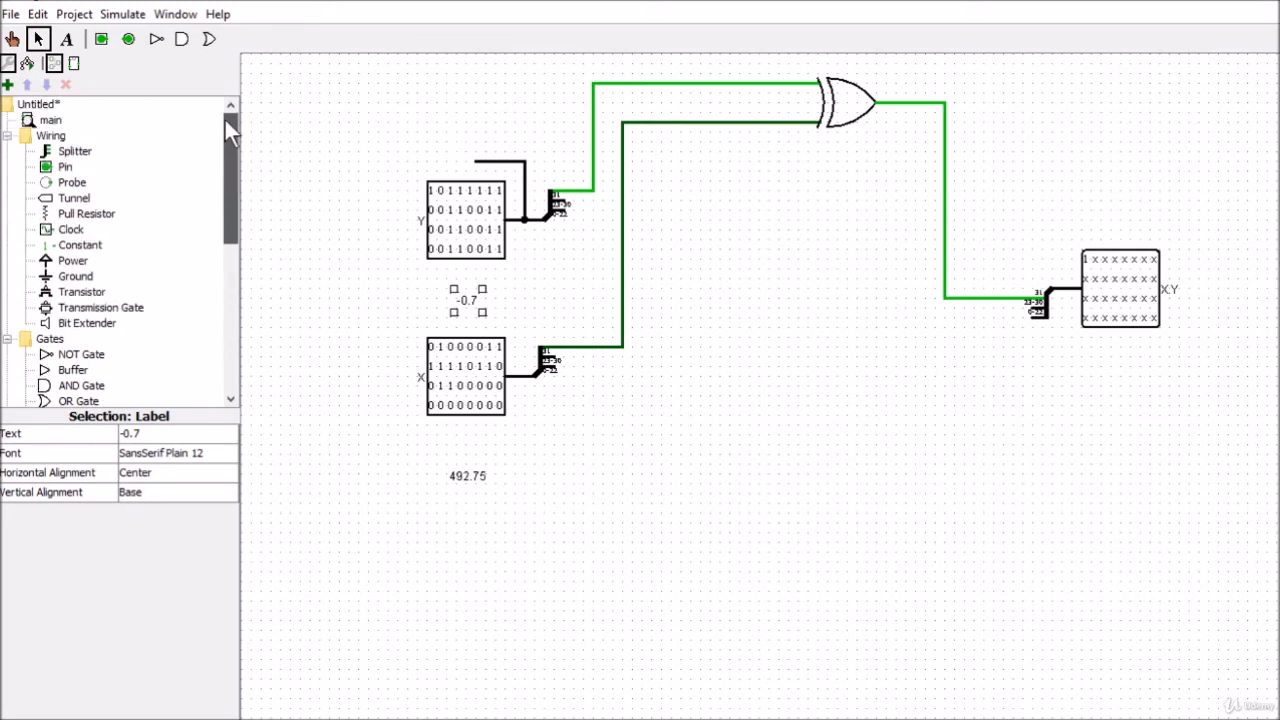
pyautogui.click(76, 185)
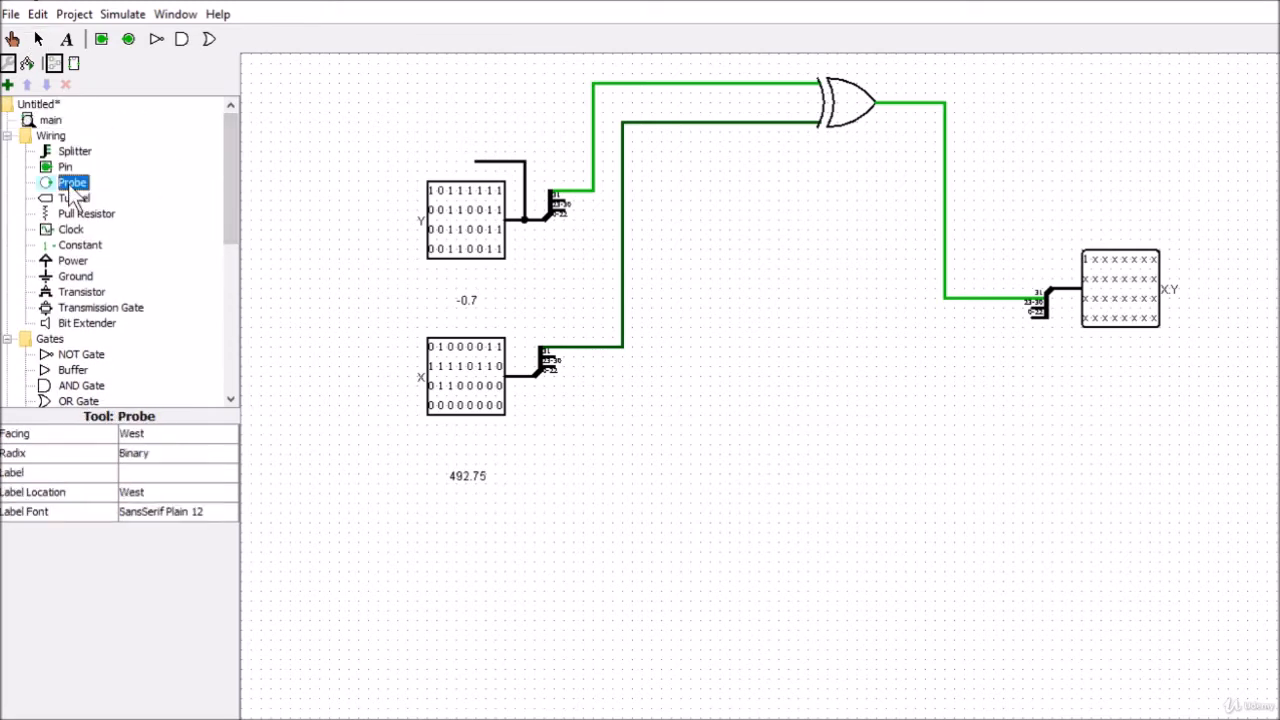
pyautogui.click(446, 161)
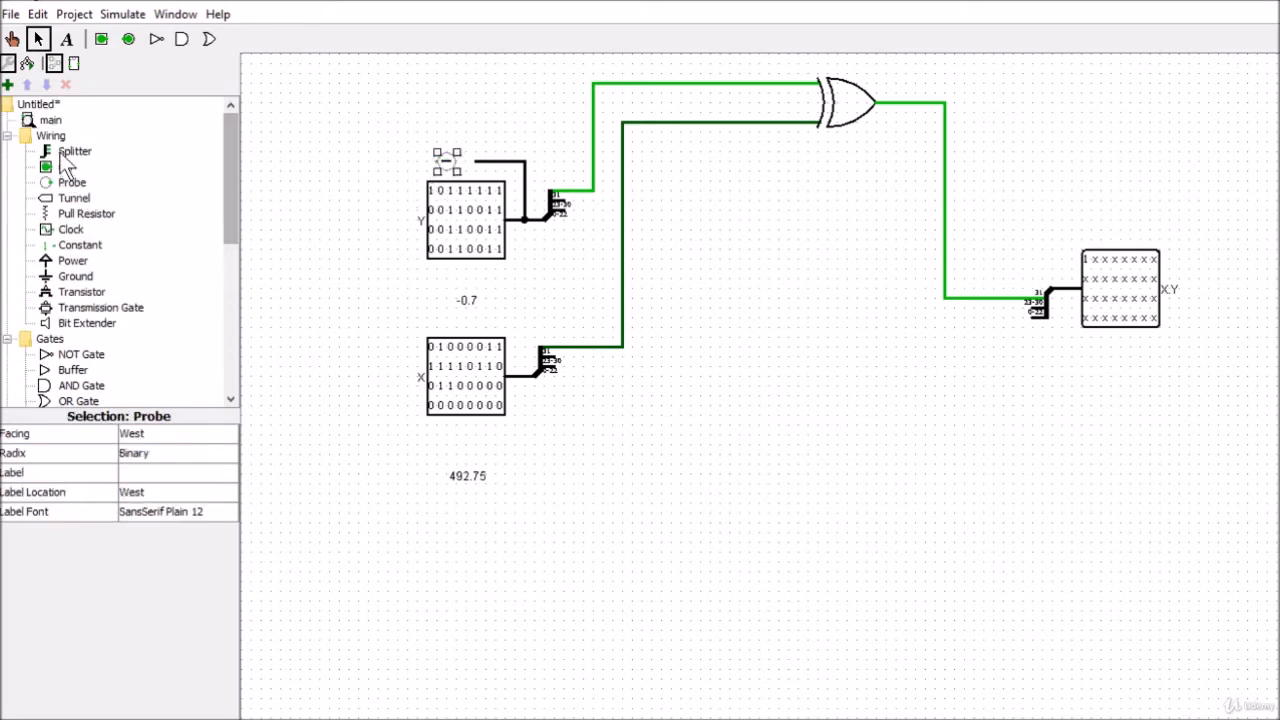
pyautogui.click(140, 436)
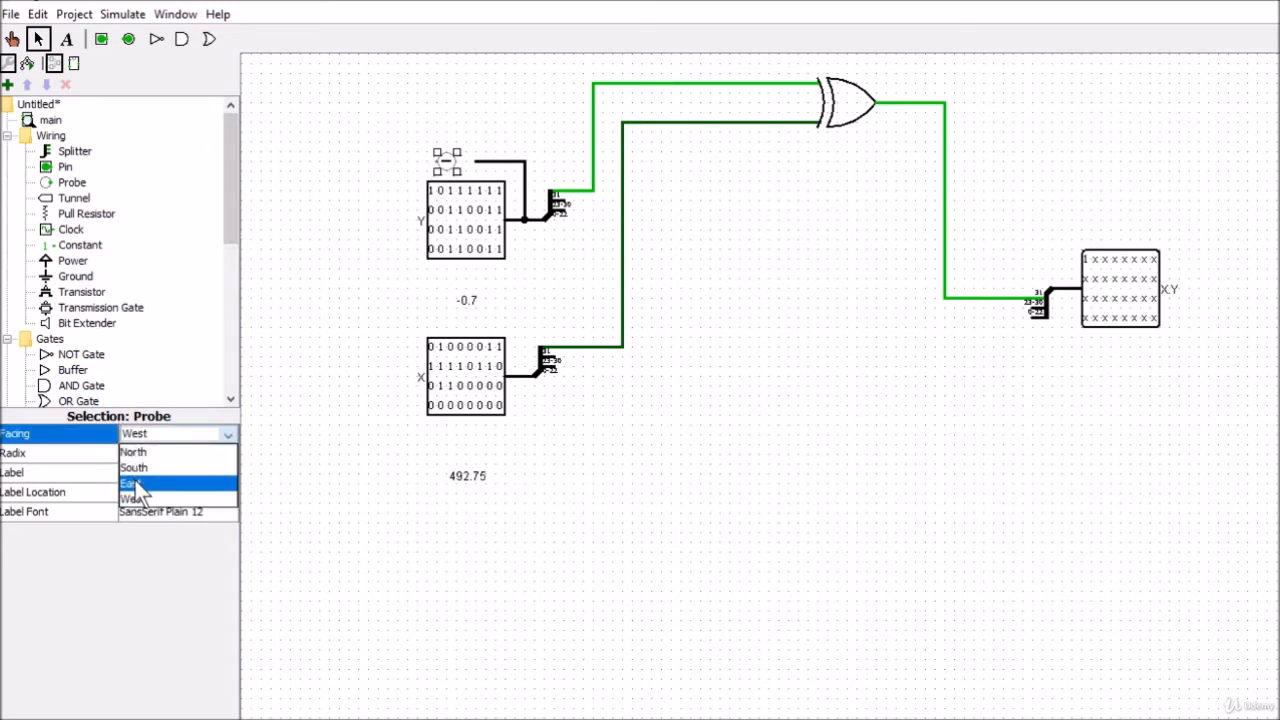
pyautogui.click(133, 486)
pyautogui.moveTo(431, 170); pyautogui.dragTo(462, 162)
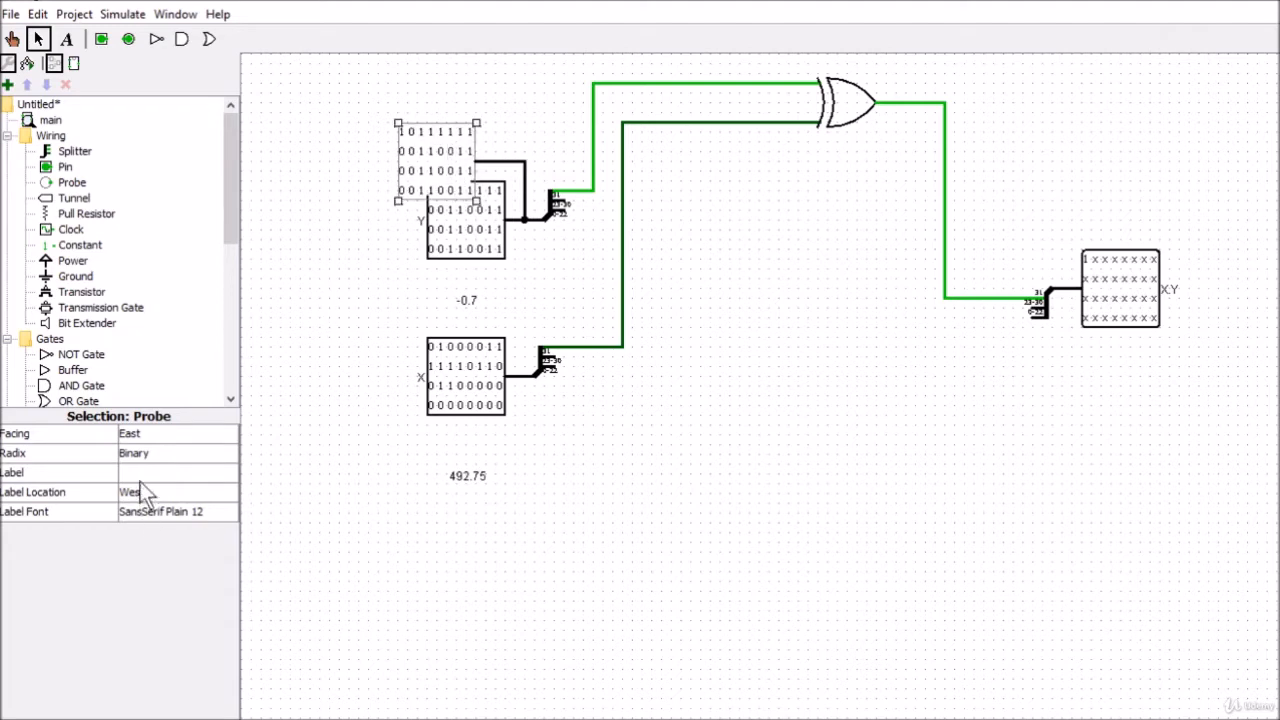
# Set Y's probe radix to Hexadecimal, align the probe above the Y pin, and move the -0.7 label closer beneath Y
pyautogui.click(139, 456)
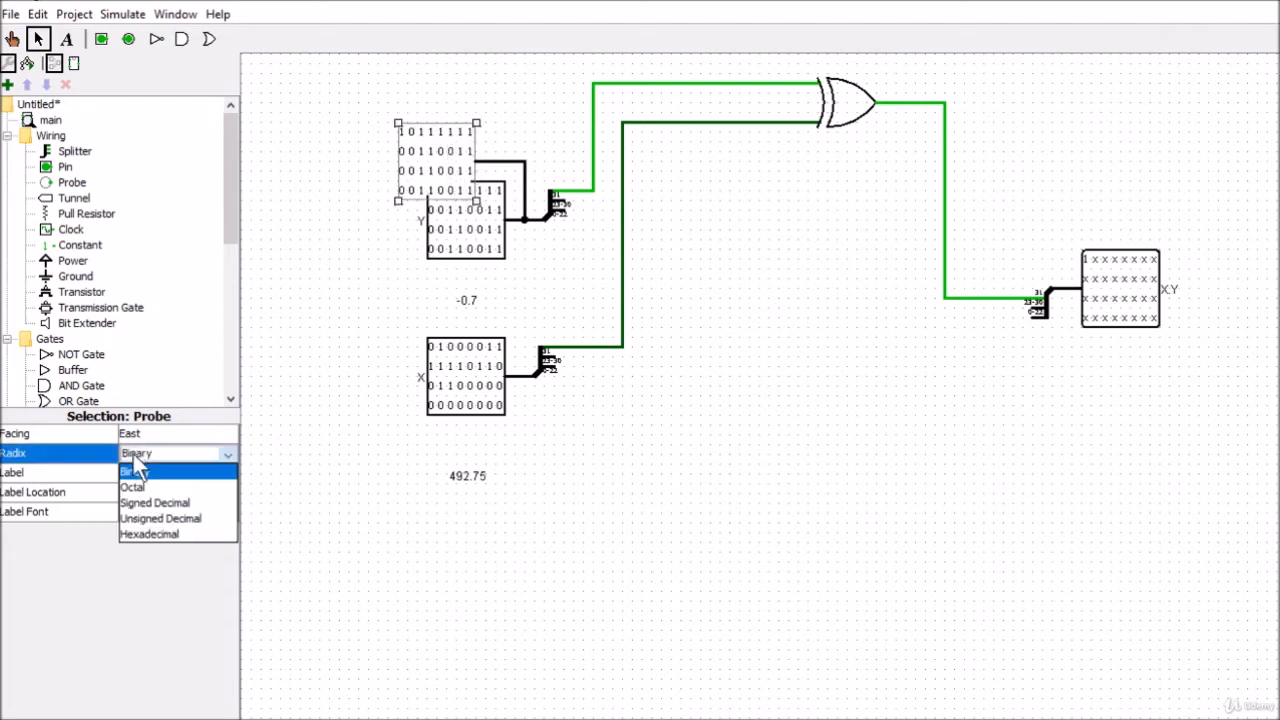
pyautogui.click(142, 534)
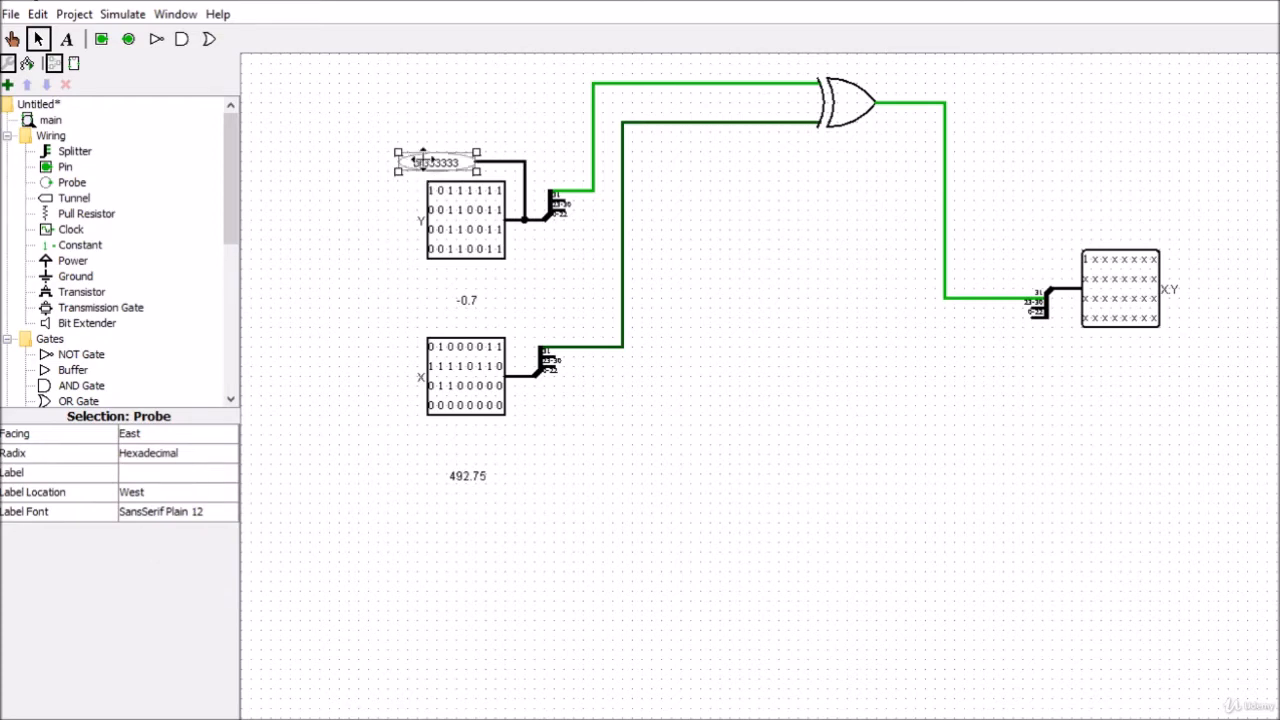
pyautogui.moveTo(420, 158); pyautogui.dragTo(445, 158)
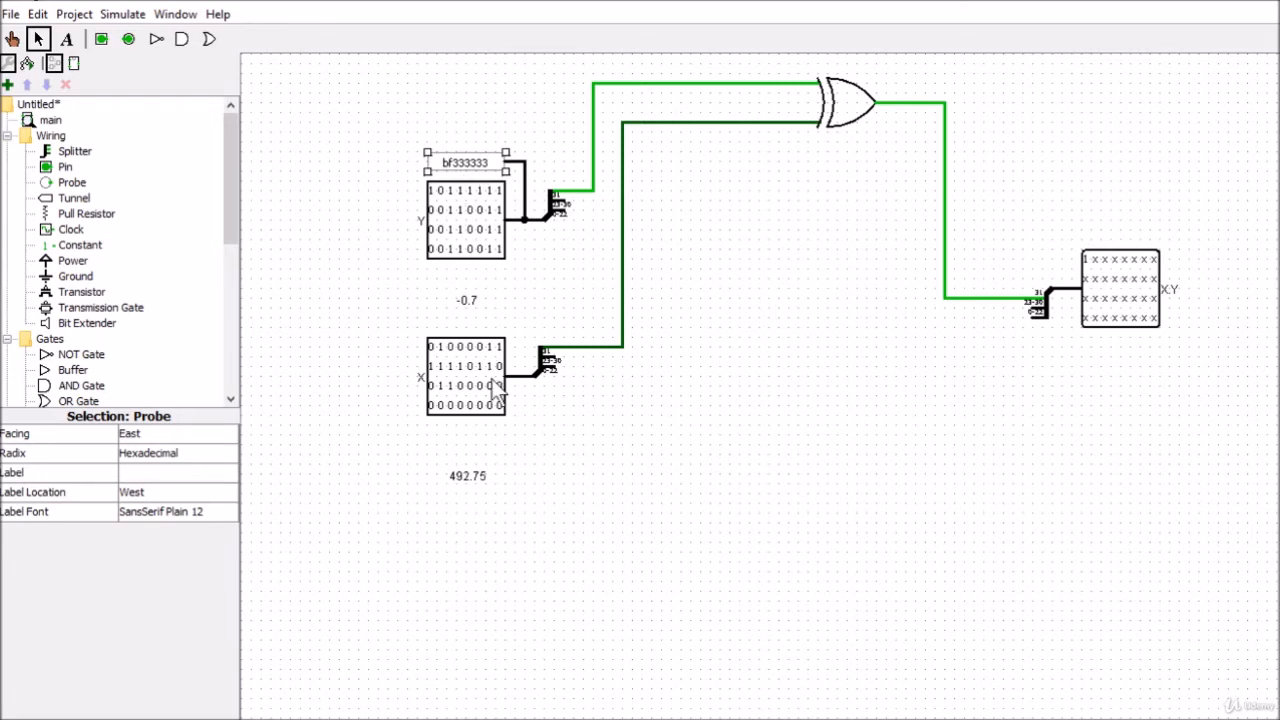
pyautogui.moveTo(467, 302); pyautogui.dragTo(471, 276)
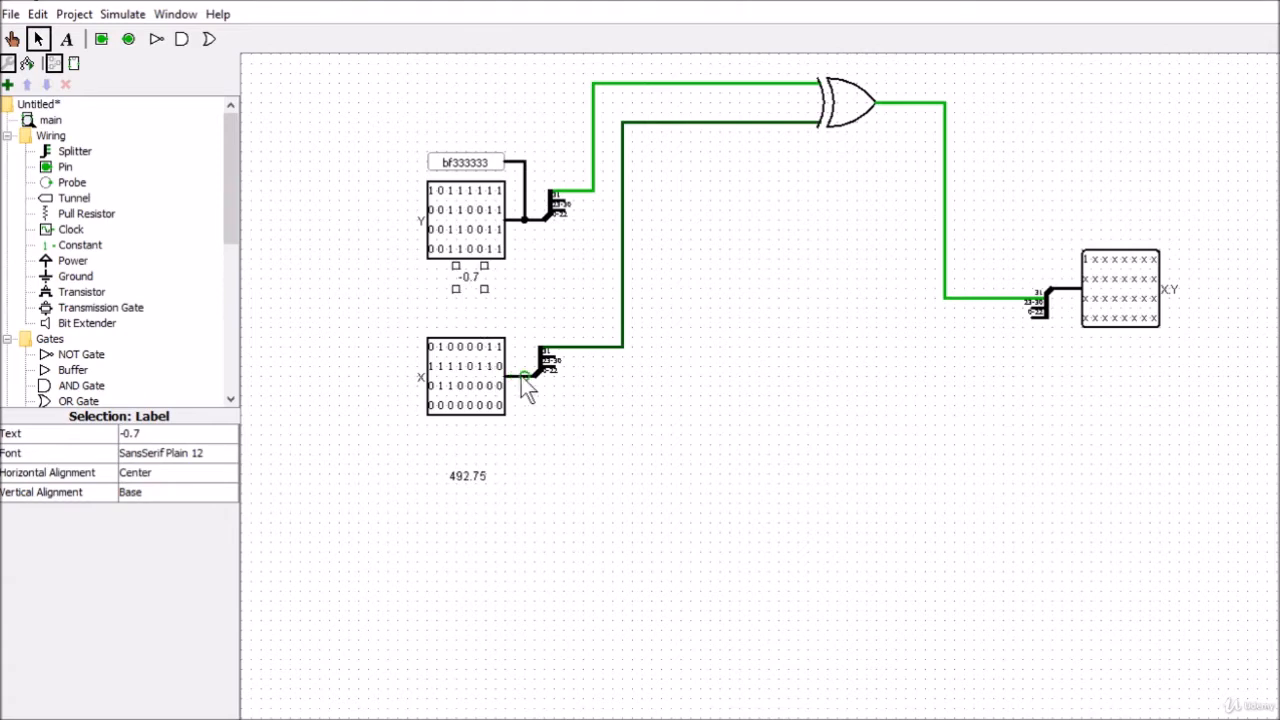
# Branch a wire off X's output and connect a duplicate of Y's hexadecimal probe to it, just above the X pin
pyautogui.moveTo(524, 375); pyautogui.dragTo(494, 318)
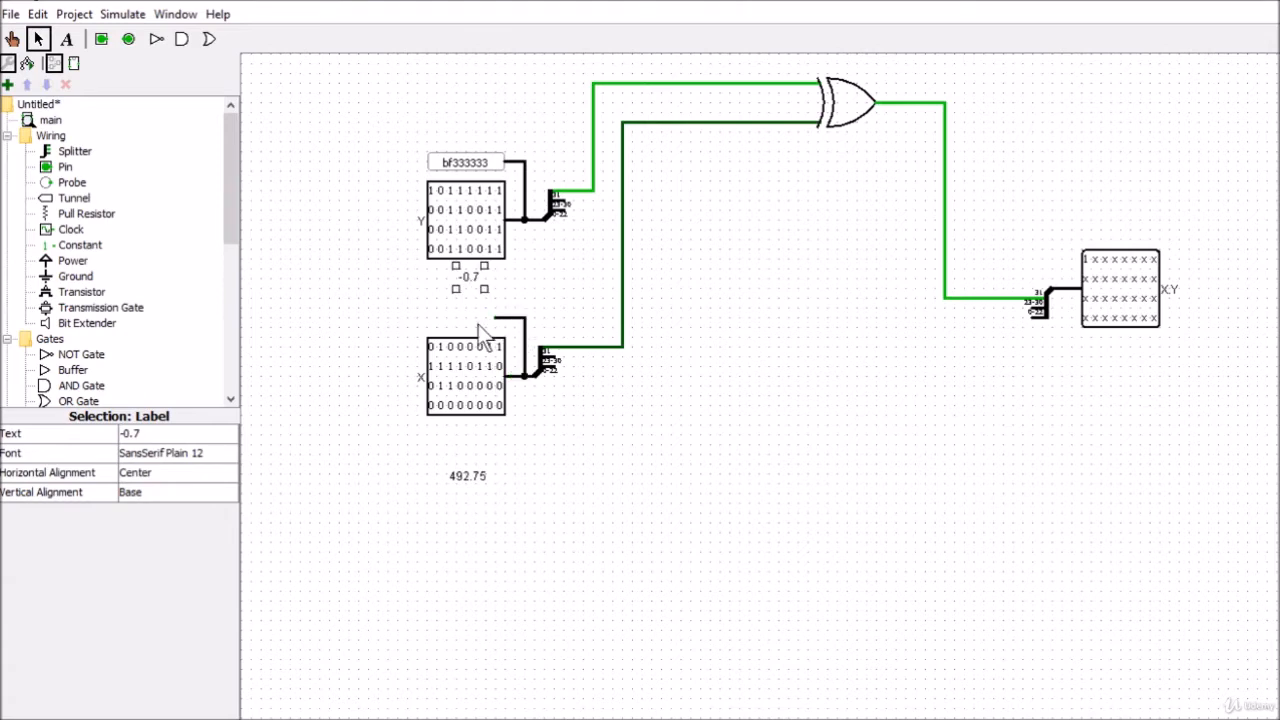
pyautogui.click(445, 166)
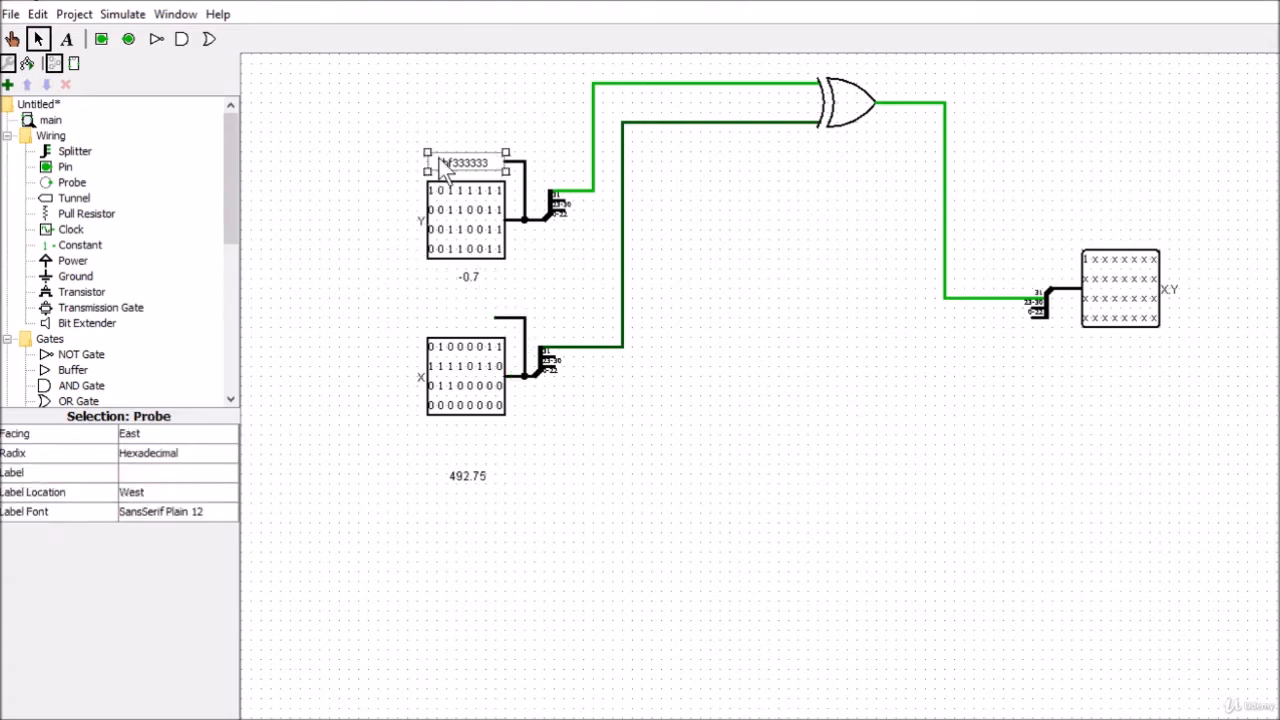
pyautogui.hotkey('ctrl', 'd')
pyautogui.moveTo(481, 178); pyautogui.dragTo(457, 317)
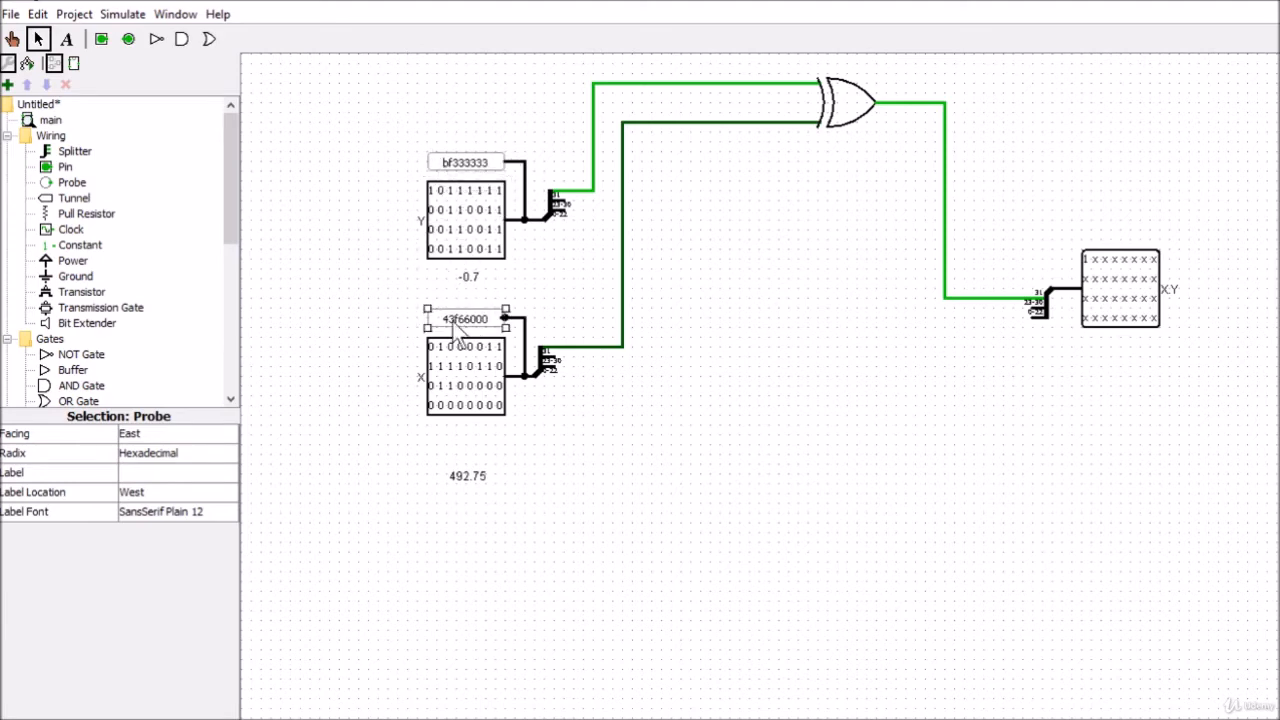
pyautogui.click(326, 207)
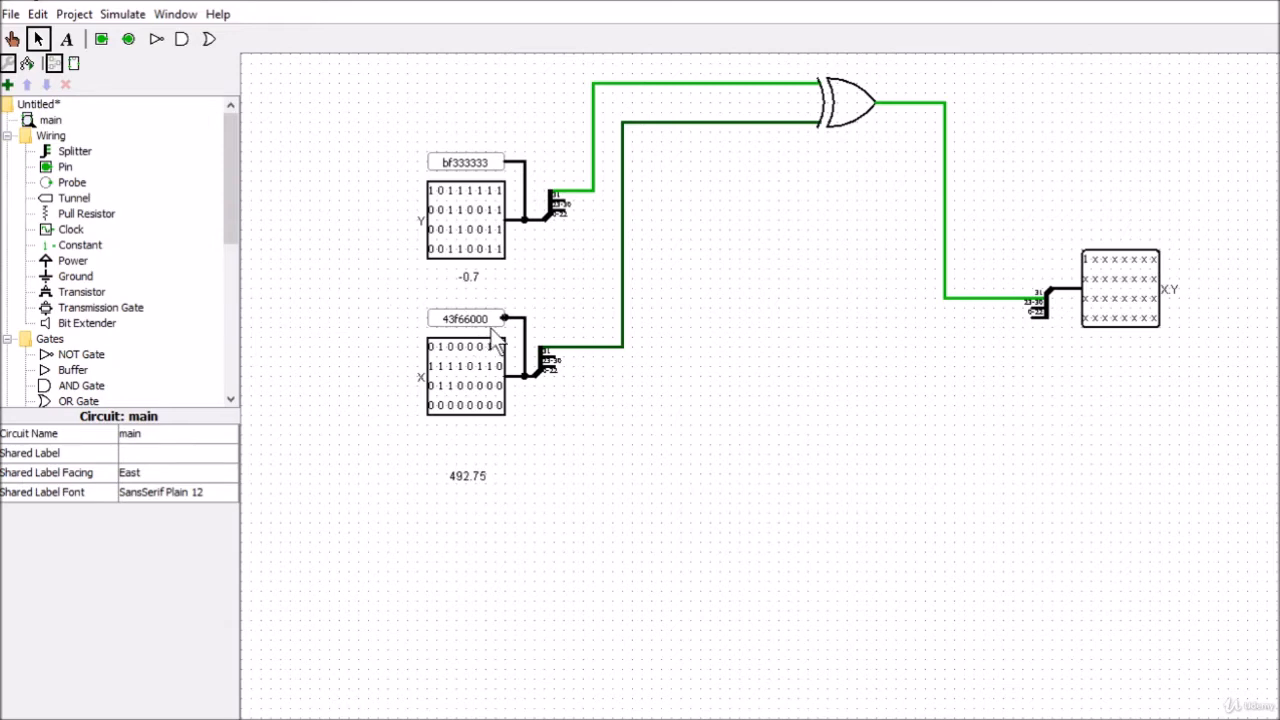
# Move the 492.75 label up to sit just beneath the X pin
pyautogui.moveTo(461, 476); pyautogui.dragTo(462, 436)
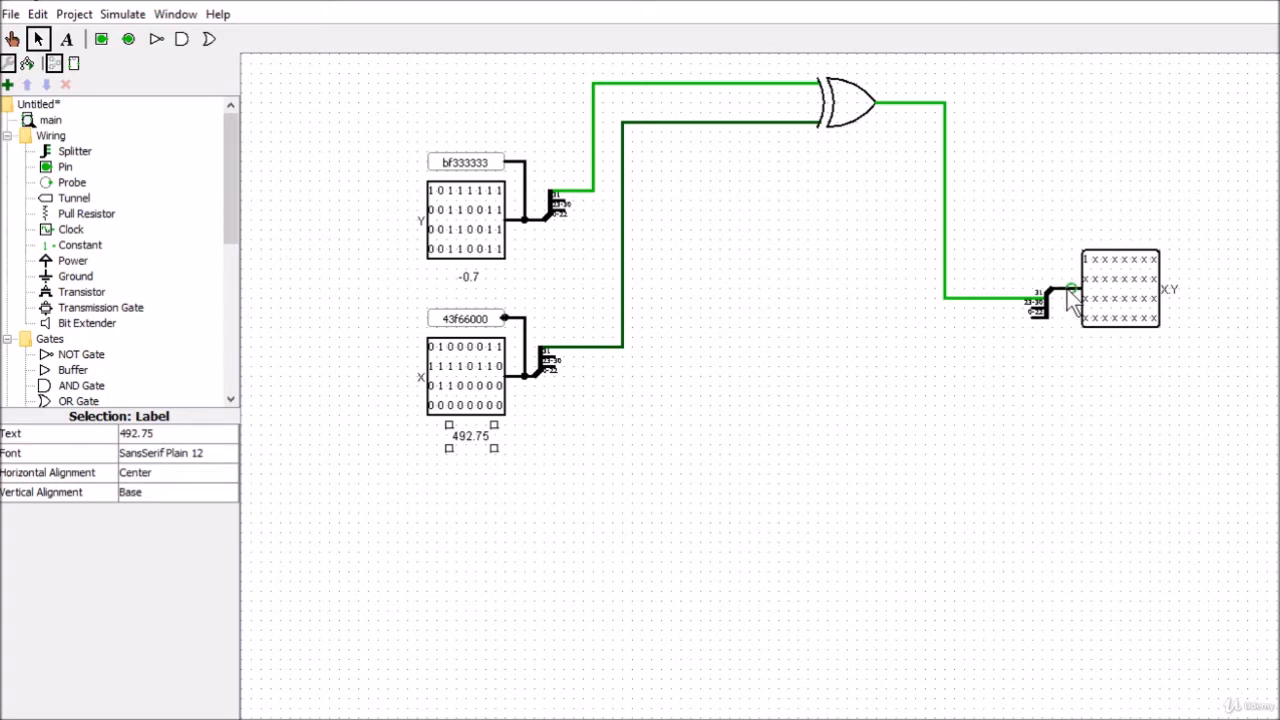
pyautogui.moveTo(1062, 288); pyautogui.dragTo(510, 330)
pyautogui.click(512, 333)
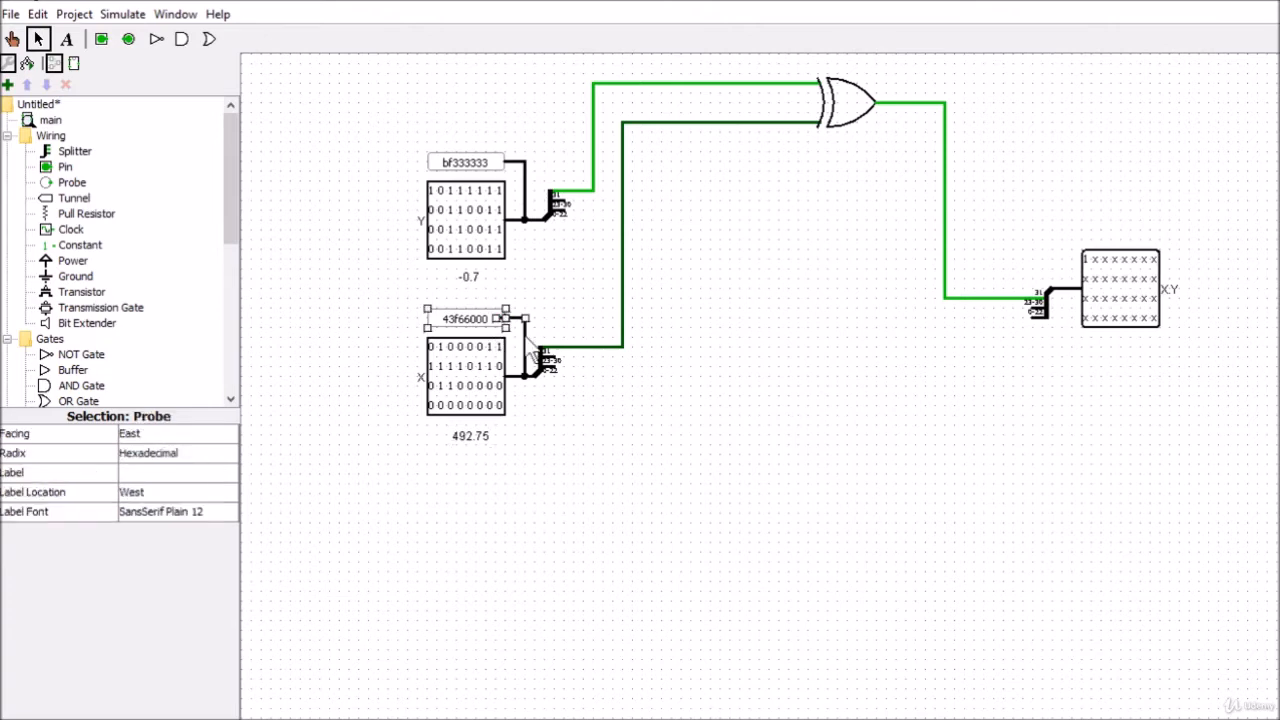
pyautogui.click(566, 266)
# Branch a wire off the product pin's input, connect a probe with Hexadecimal radix, and align it directly above the product pin
pyautogui.moveTo(1060, 288); pyautogui.dragTo(1101, 231)
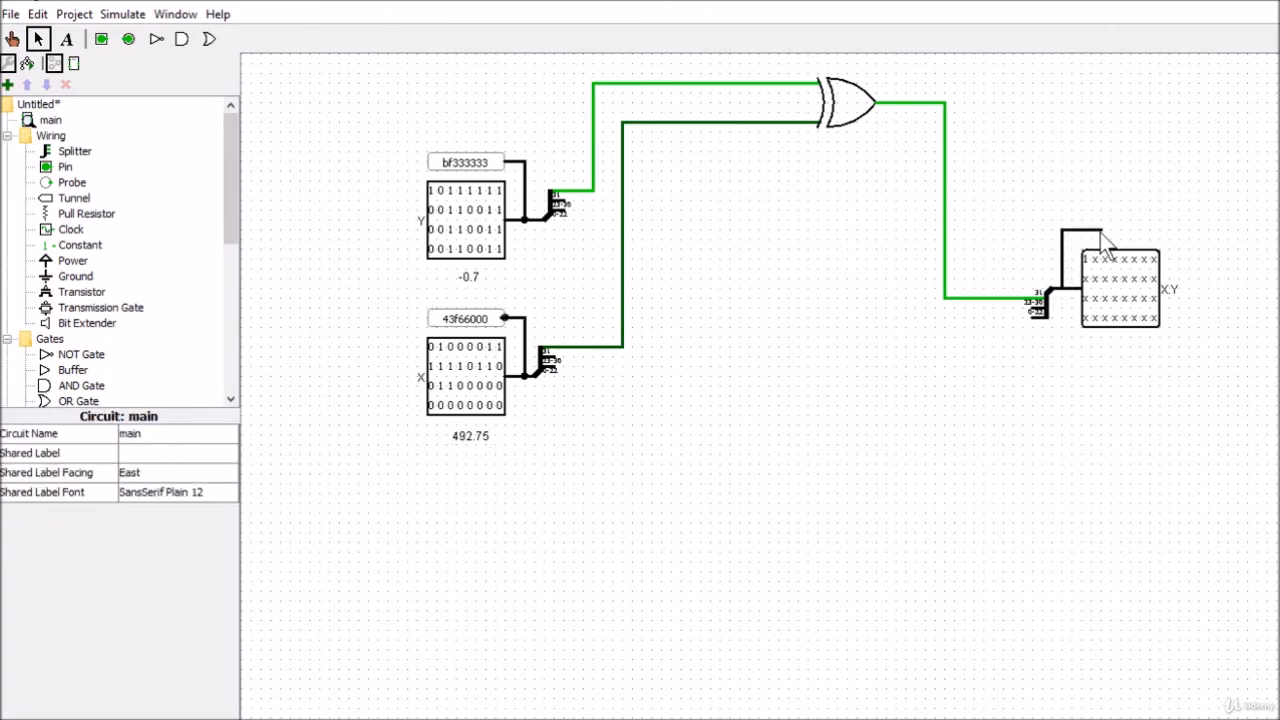
pyautogui.click(65, 167)
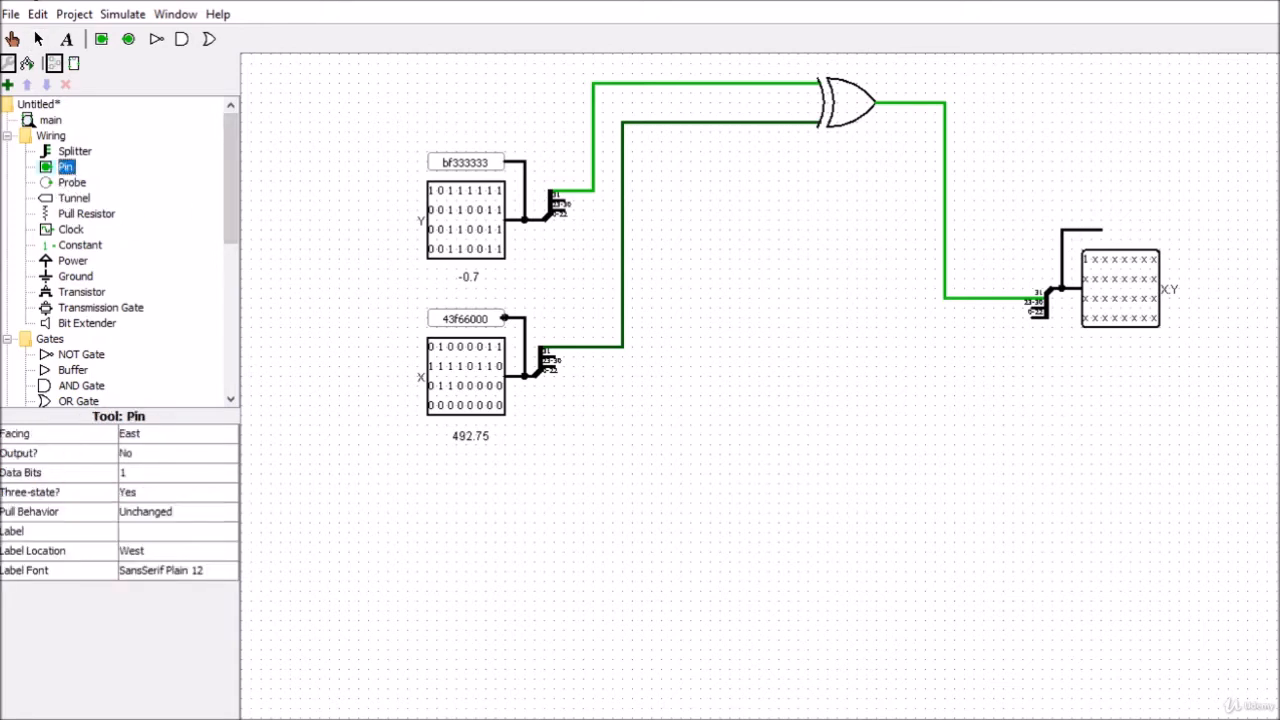
pyautogui.click(76, 184)
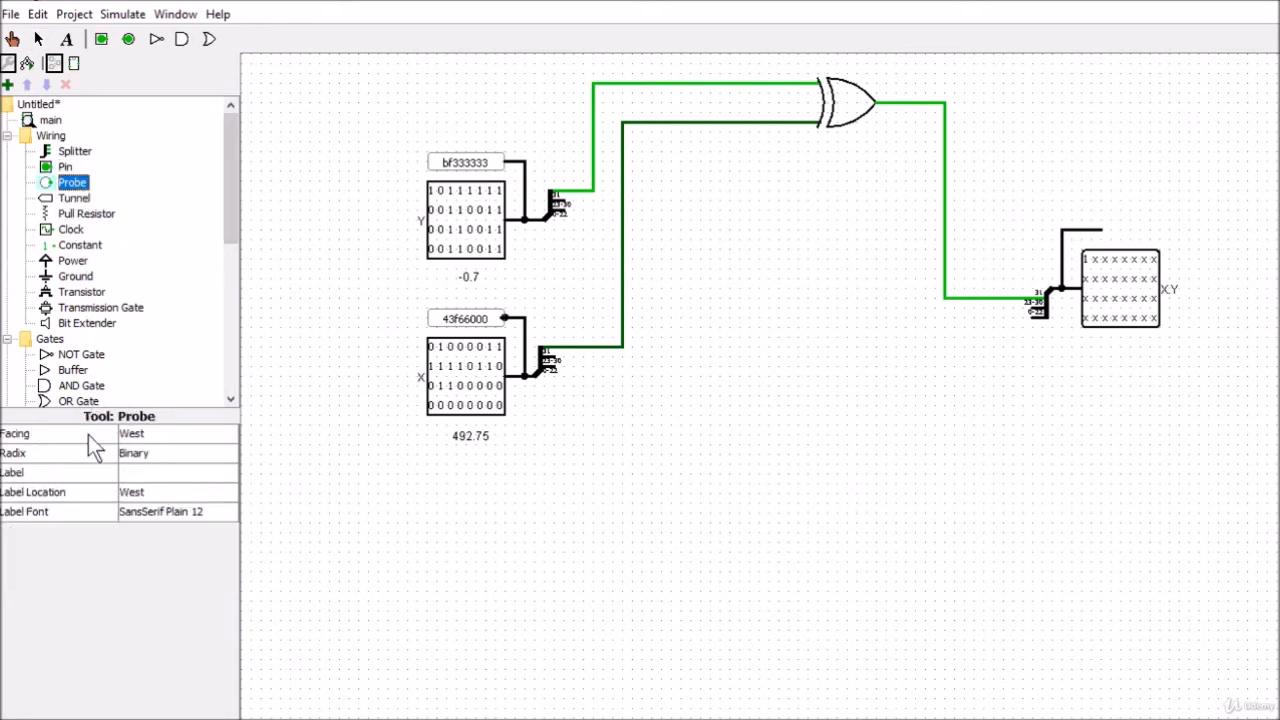
pyautogui.click(1160, 228)
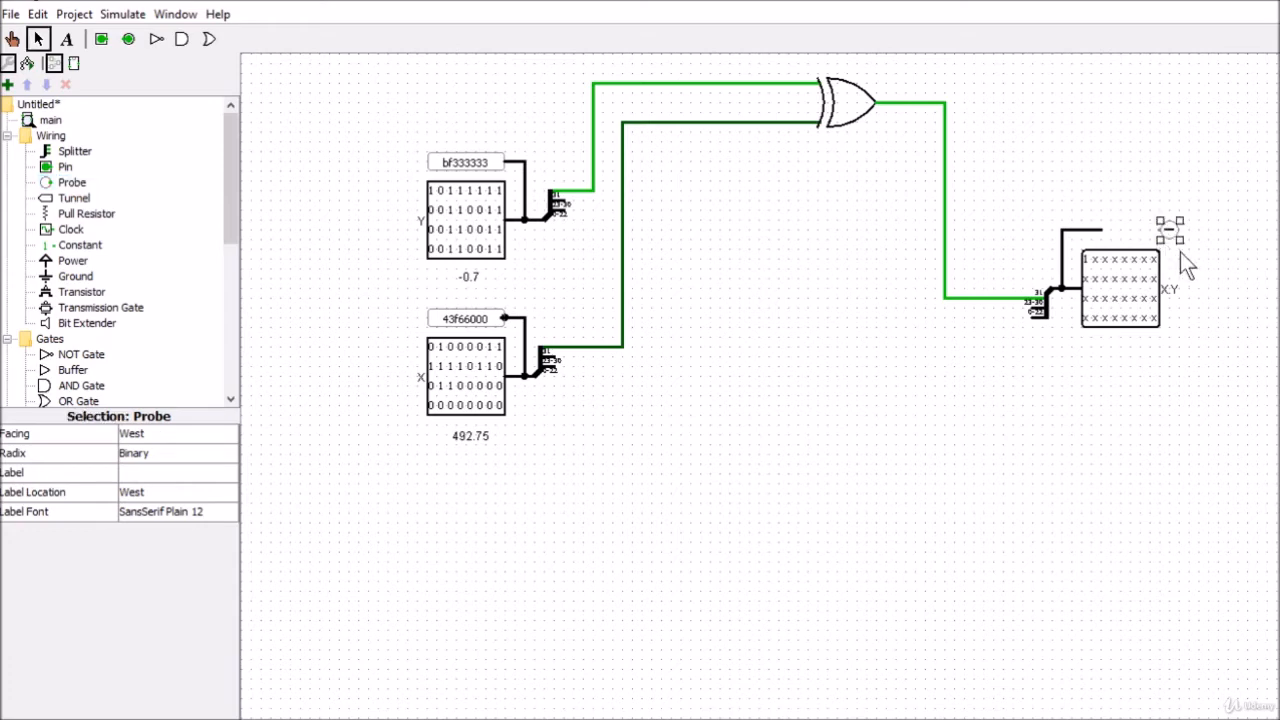
pyautogui.moveTo(1171, 229); pyautogui.dragTo(1115, 229)
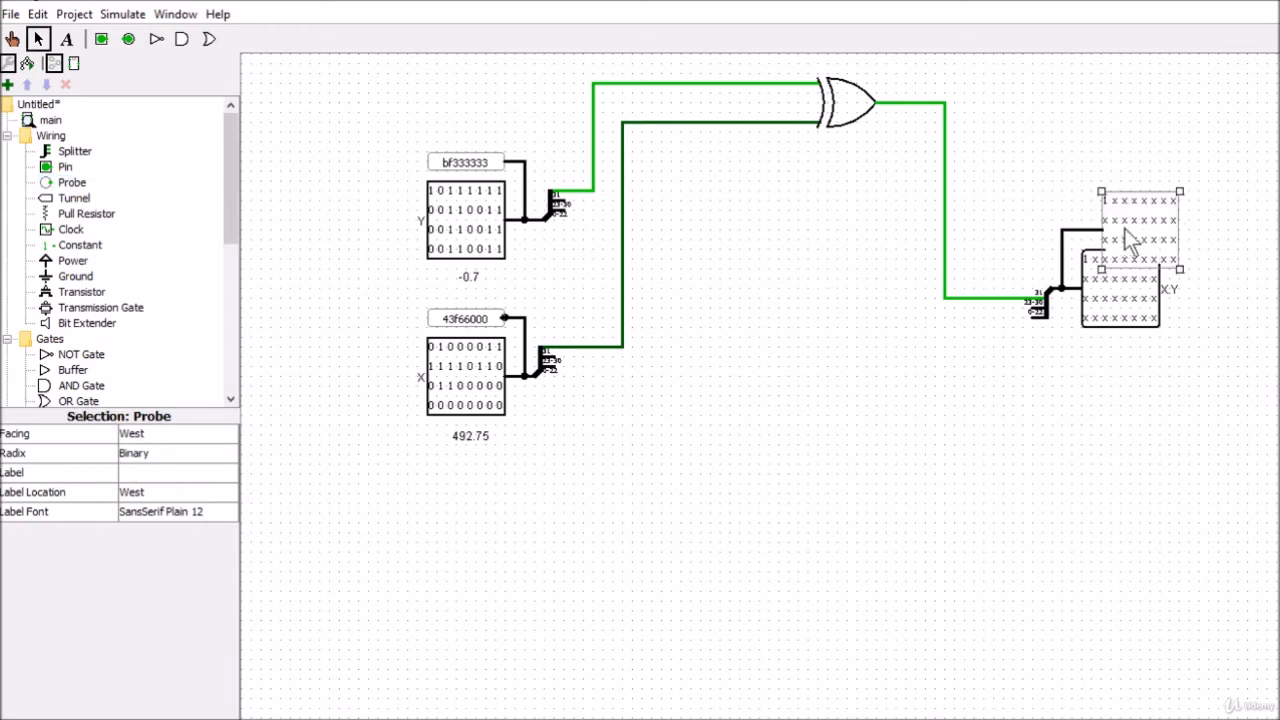
pyautogui.click(149, 450)
pyautogui.click(140, 536)
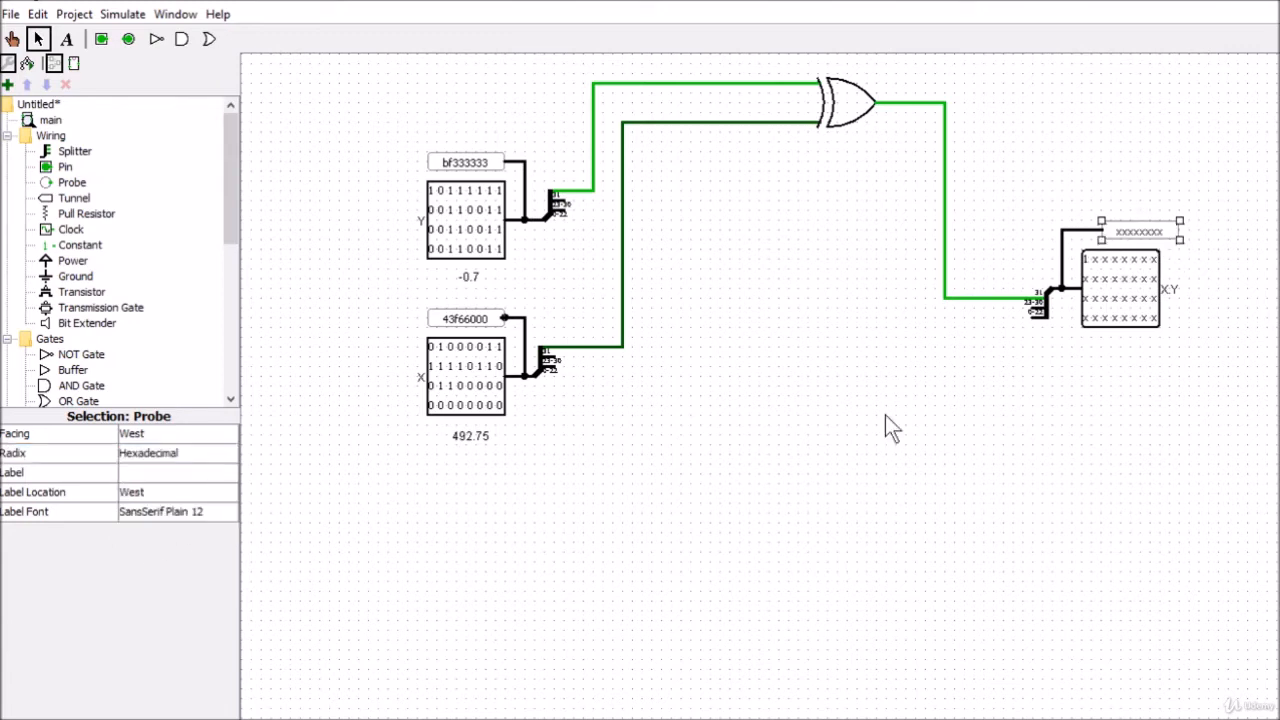
pyautogui.moveTo(1121, 238); pyautogui.dragTo(1109, 232)
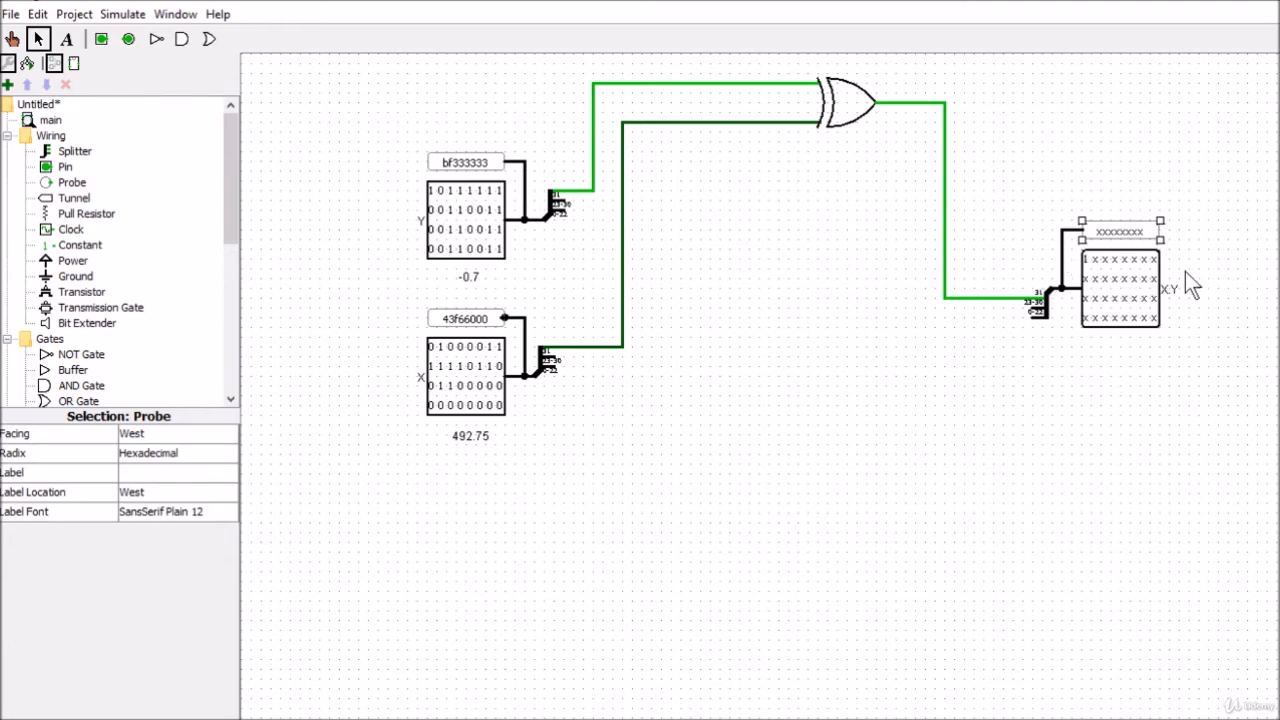
# Place an 8-bit subtractor between the input pins and the product pin, and put a duplicate of it directly below
pyautogui.click(1206, 288)
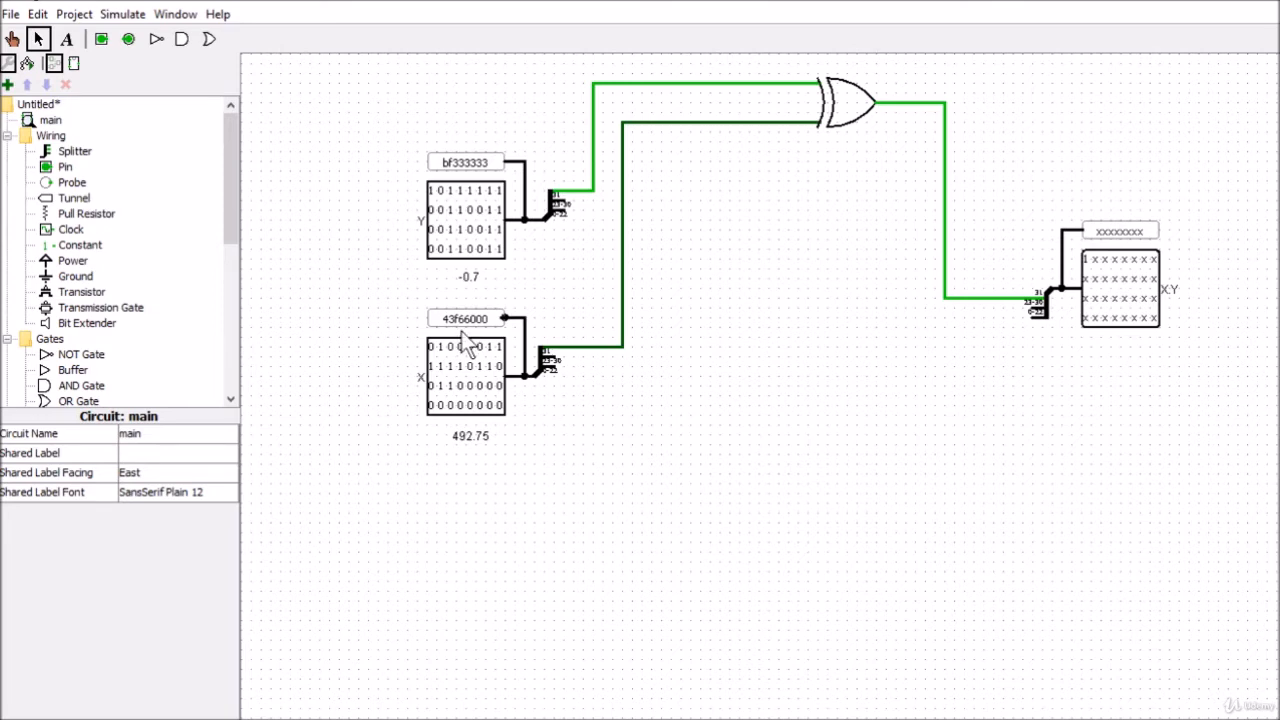
pyautogui.moveTo(231, 178); pyautogui.dragTo(216, 340)
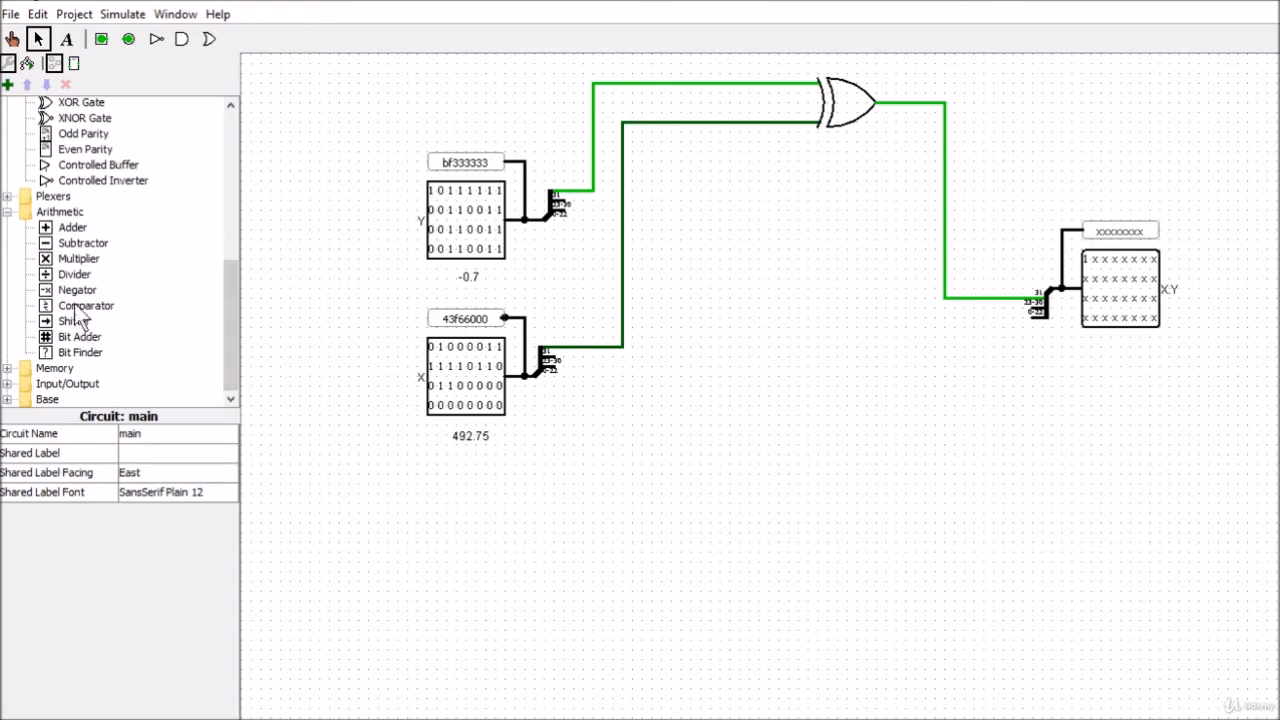
pyautogui.click(71, 247)
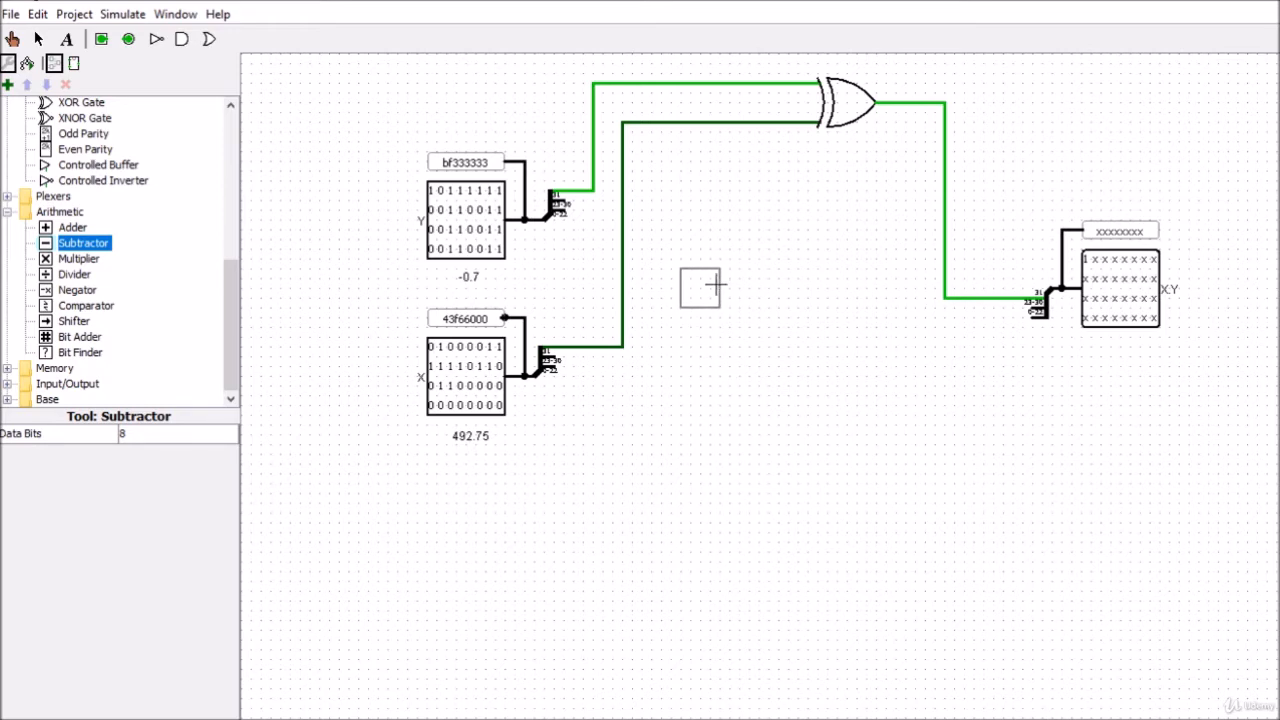
pyautogui.click(715, 285)
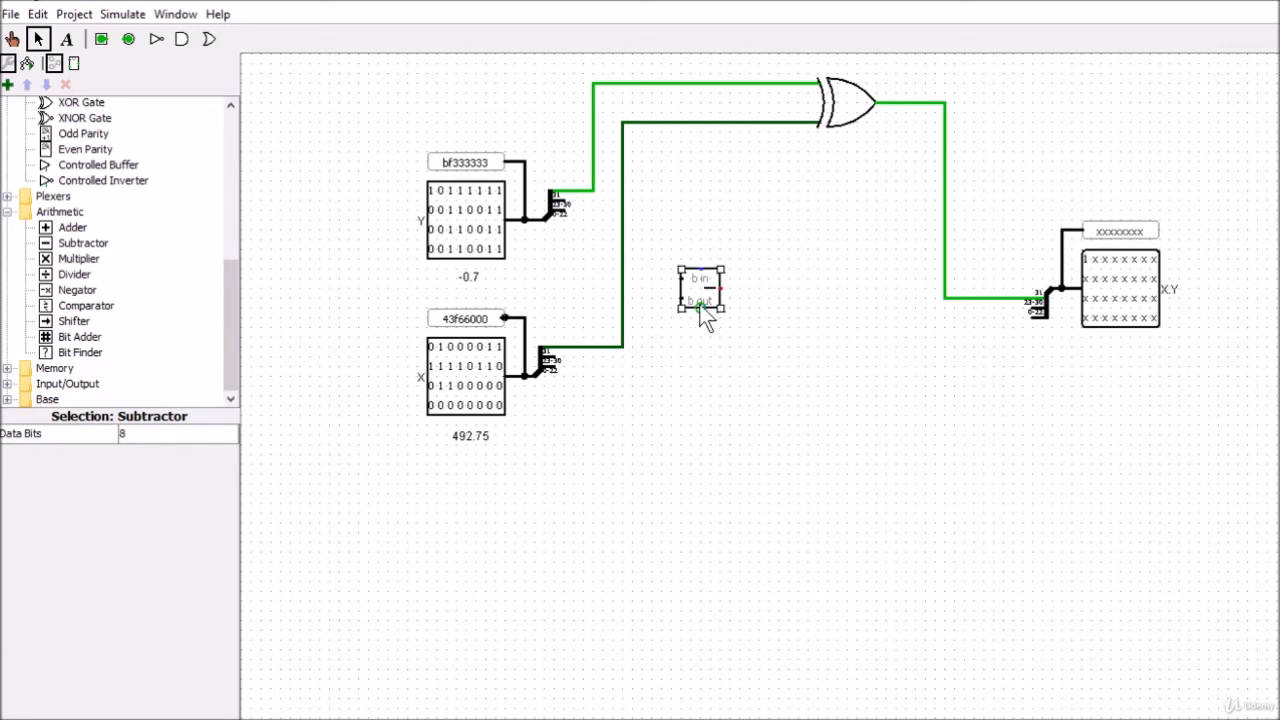
pyautogui.hotkey('ctrl', 'd')
pyautogui.moveTo(701, 307); pyautogui.dragTo(718, 376)
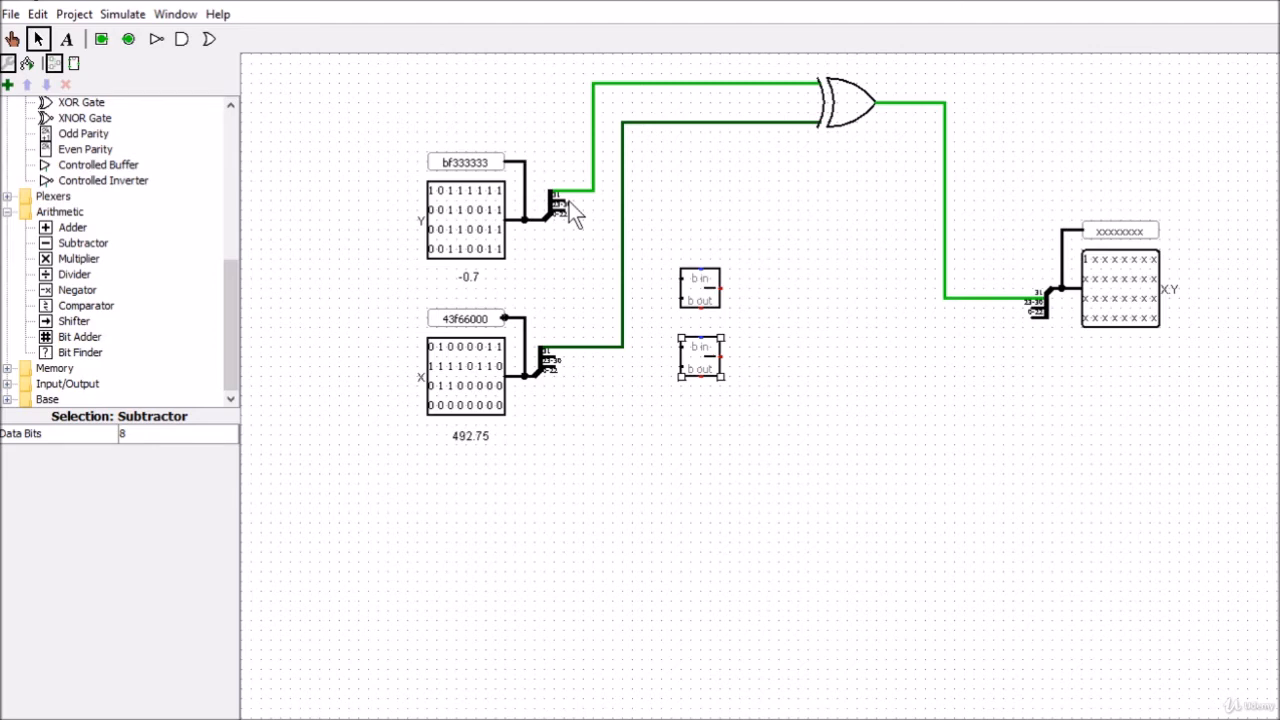
# Align the subtractors with the Y and X splitters and wire each splitter's 23-30 exponent output to its subtractor's first input
pyautogui.moveTo(690, 288); pyautogui.dragTo(699, 208)
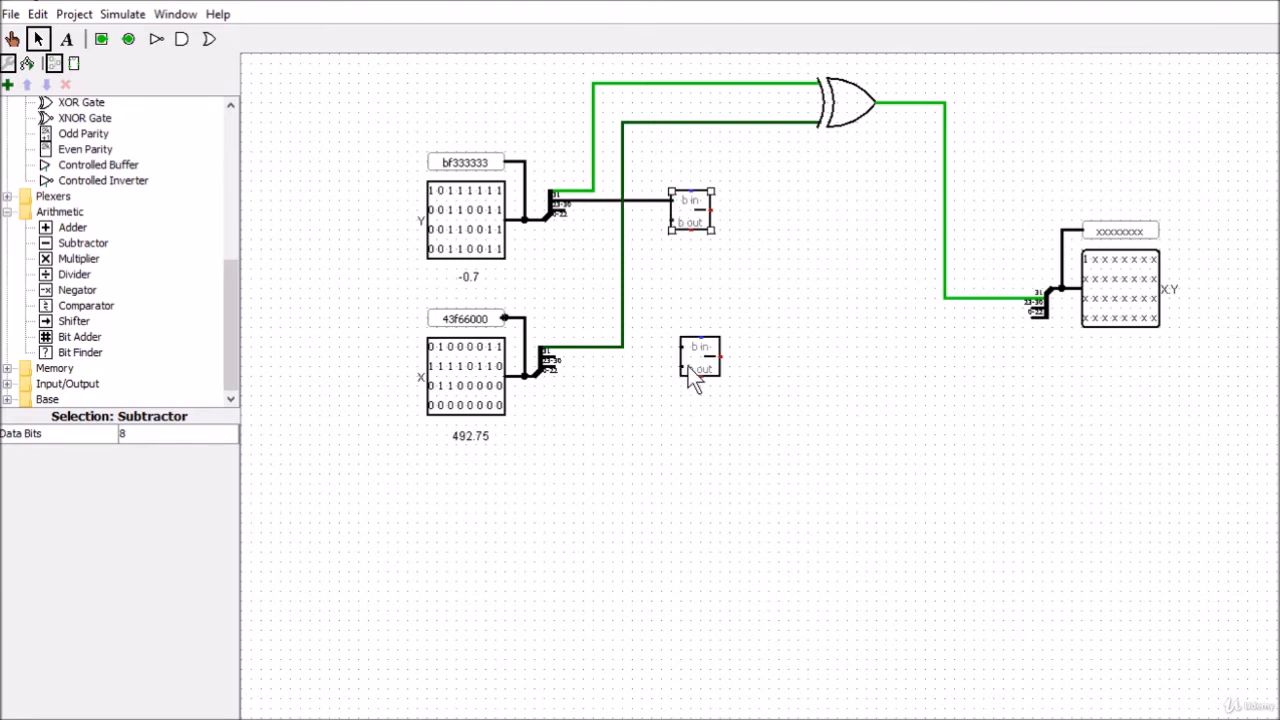
pyautogui.moveTo(691, 366); pyautogui.dragTo(685, 373)
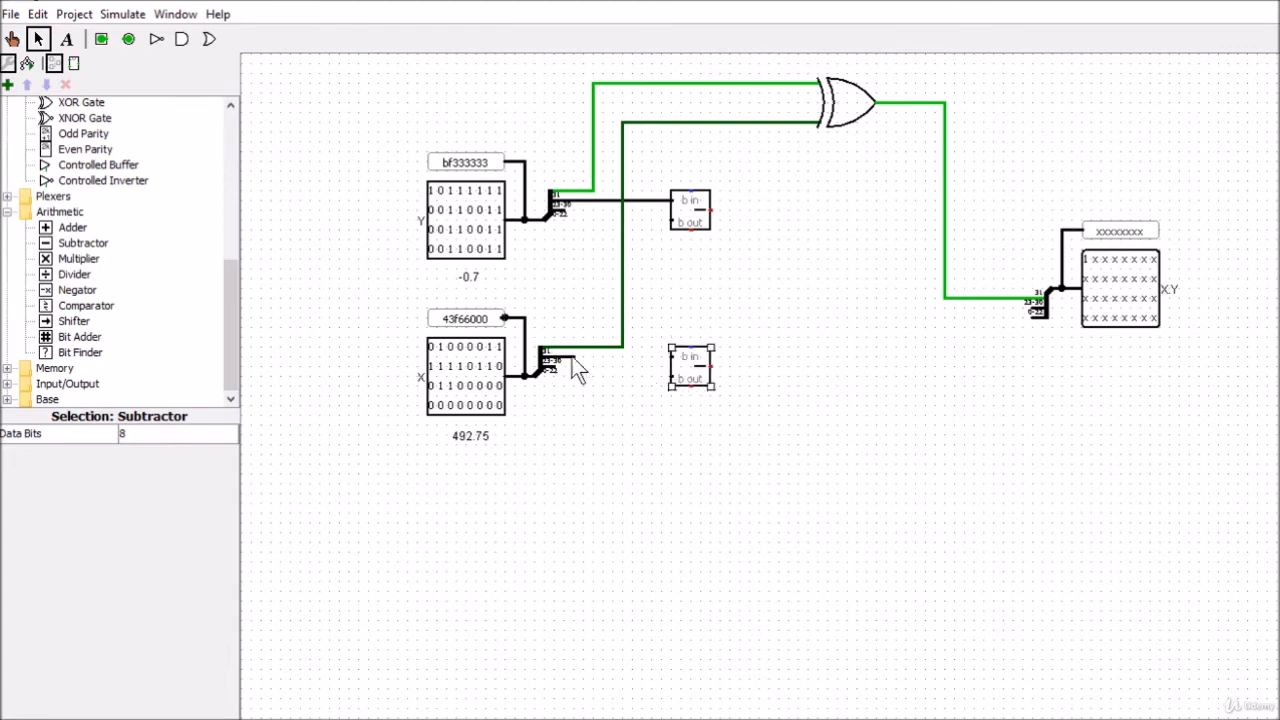
pyautogui.moveTo(558, 355); pyautogui.dragTo(669, 357)
pyautogui.moveTo(694, 238); pyautogui.dragTo(724, 238)
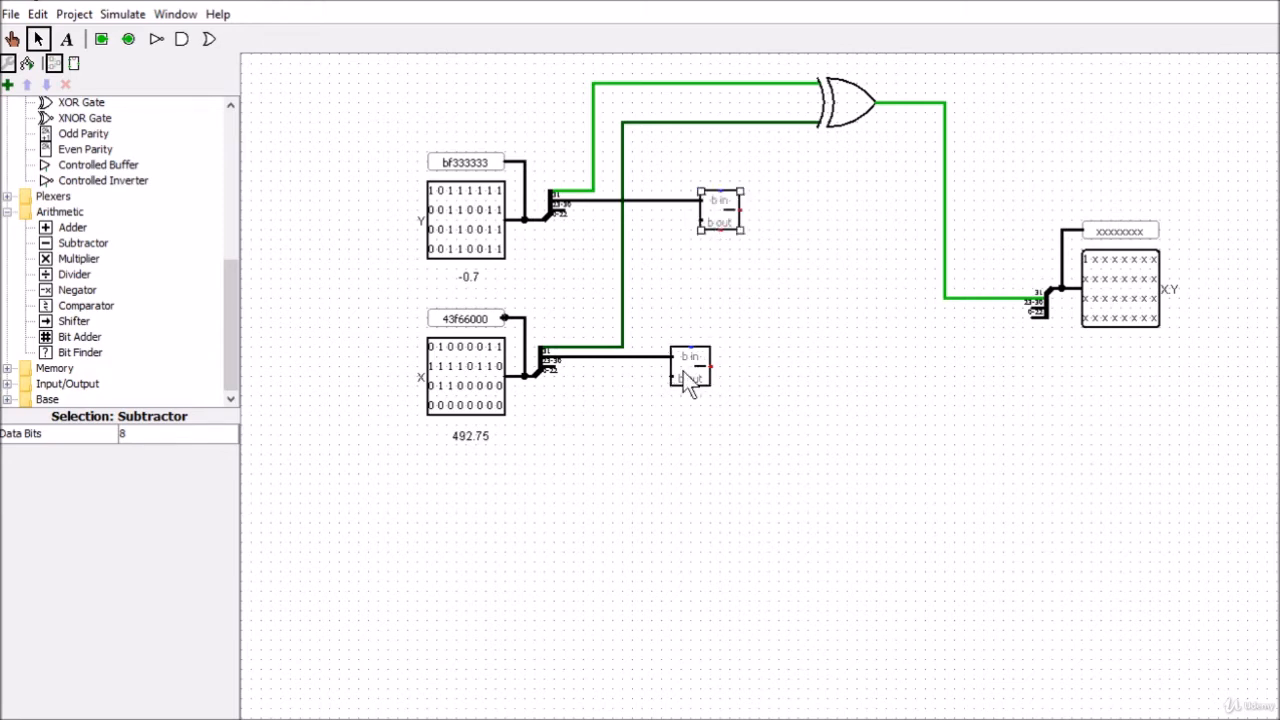
pyautogui.moveTo(686, 385); pyautogui.dragTo(715, 371)
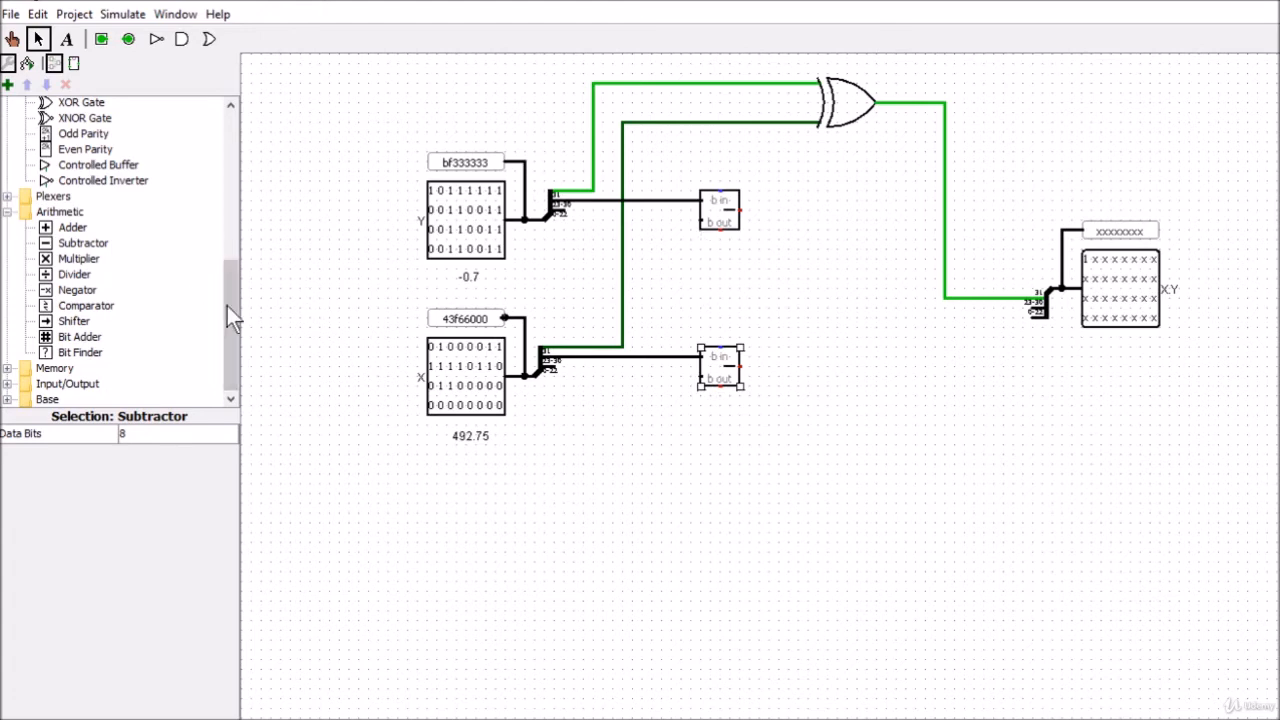
# Add a constant wired to the second input of Y's subtractor, with 8 data bits and value 0x7f
pyautogui.moveTo(229, 306); pyautogui.dragTo(238, 162)
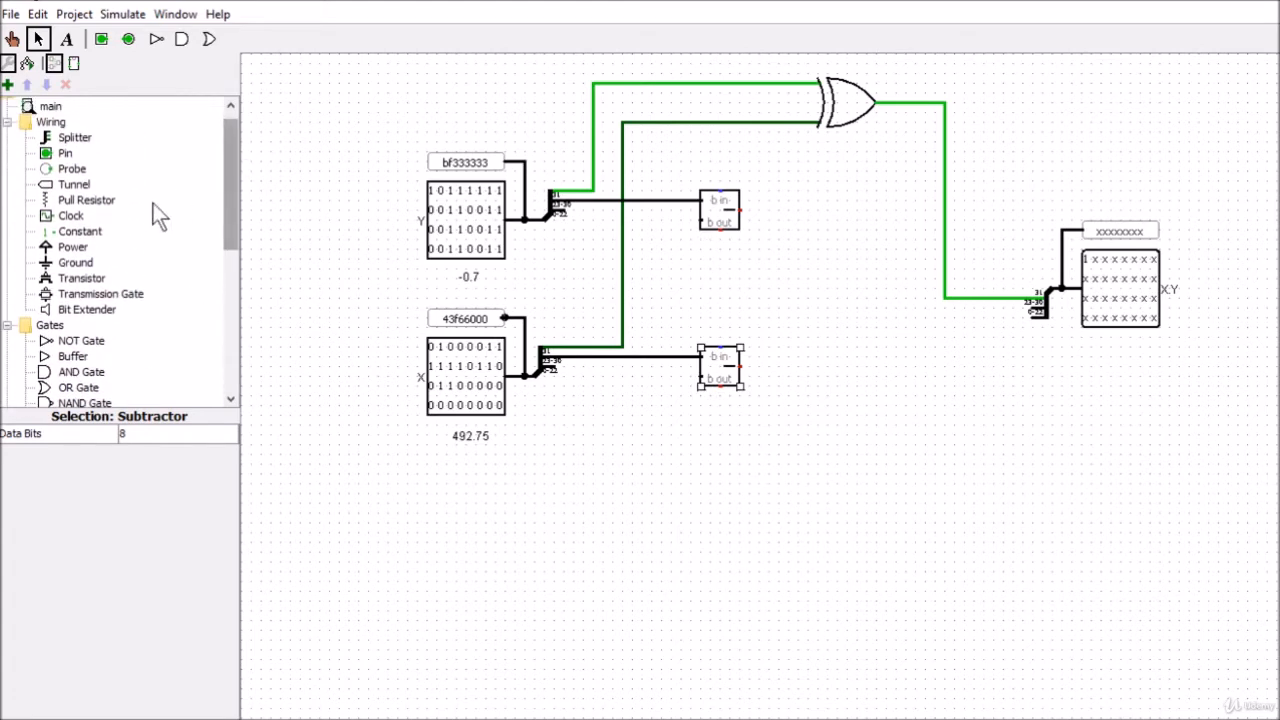
pyautogui.click(72, 232)
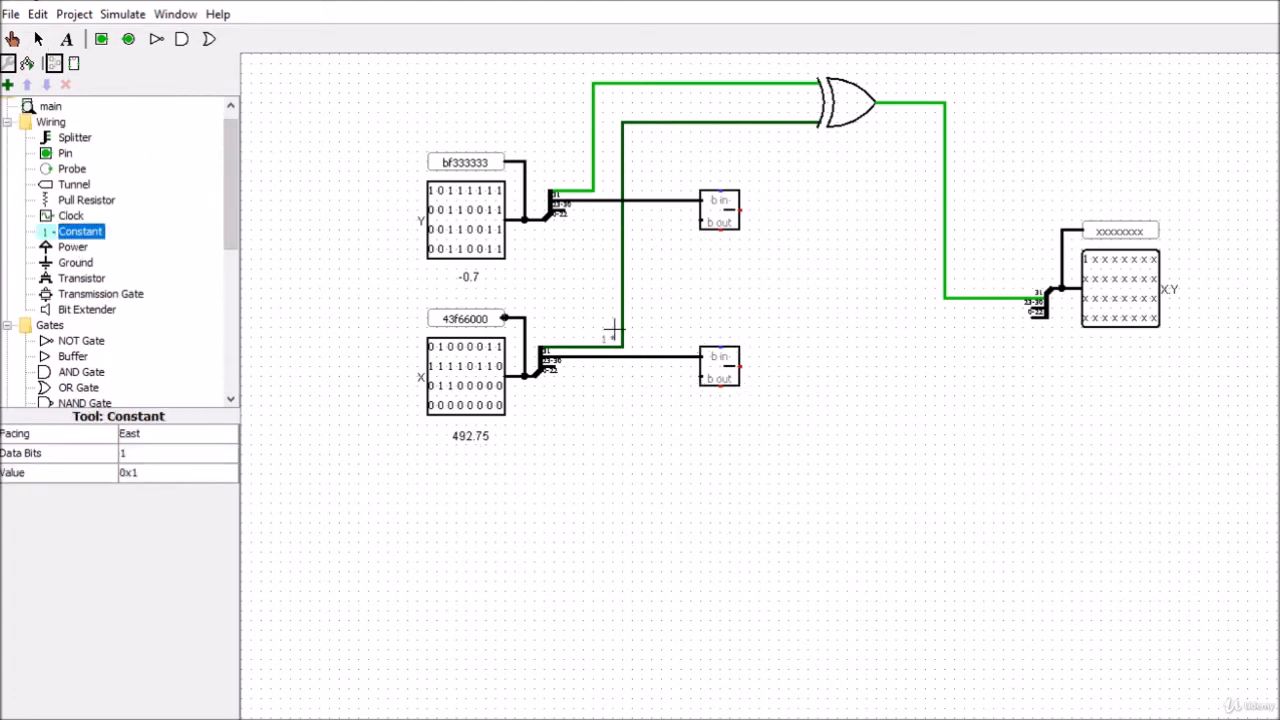
pyautogui.click(661, 222)
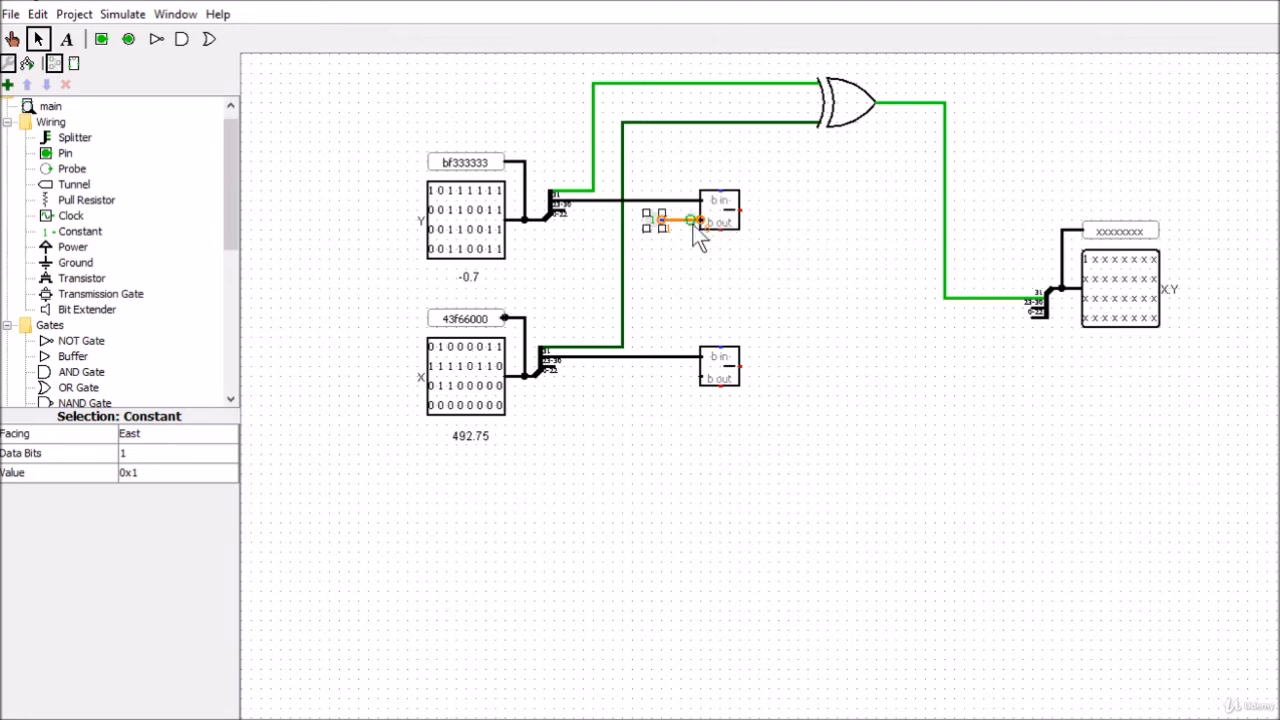
pyautogui.click(130, 452)
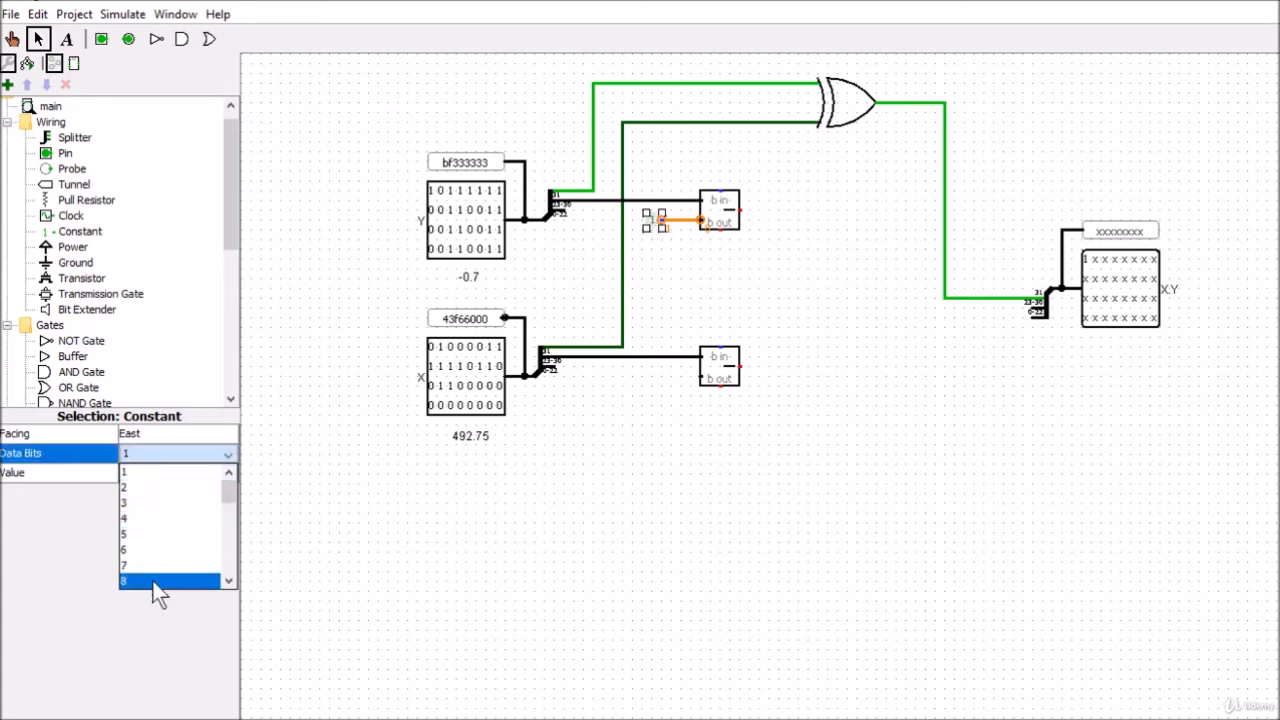
pyautogui.click(158, 582)
pyautogui.click(149, 473)
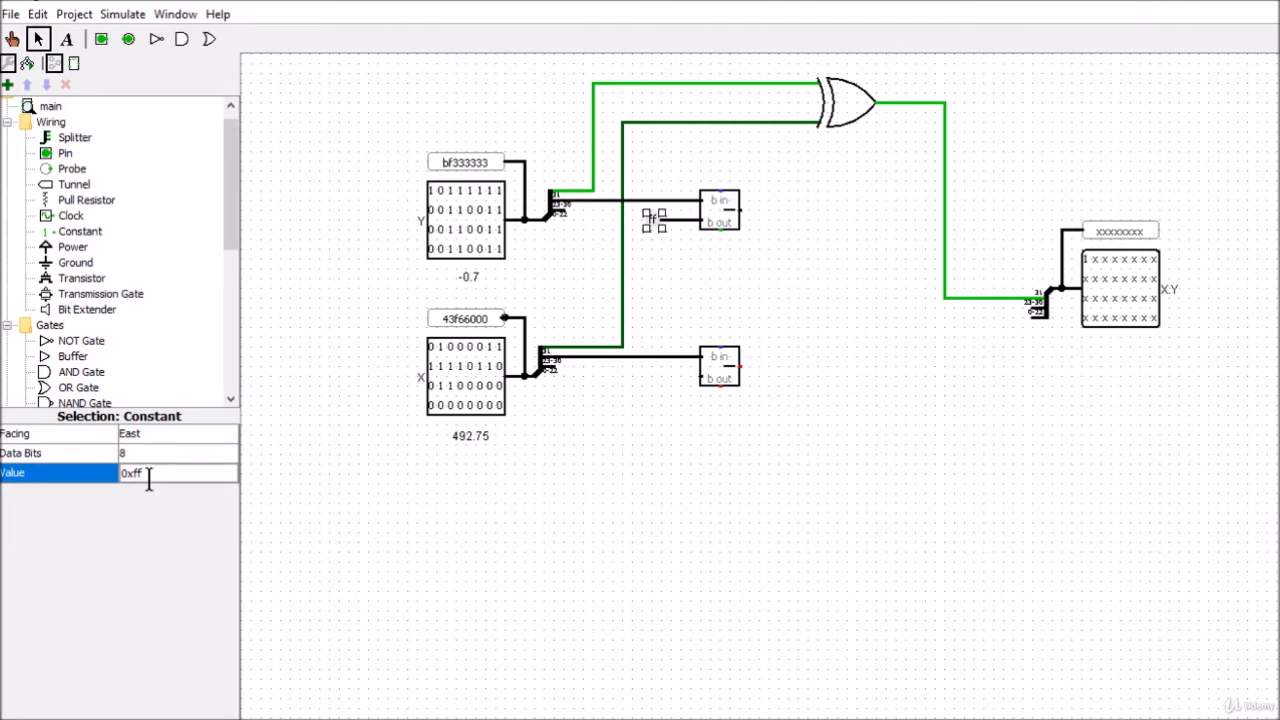
pyautogui.moveTo(149, 473); pyautogui.dragTo(132, 473)
pyautogui.write('7f')
pyautogui.press('Return')
pyautogui.click(638, 432)
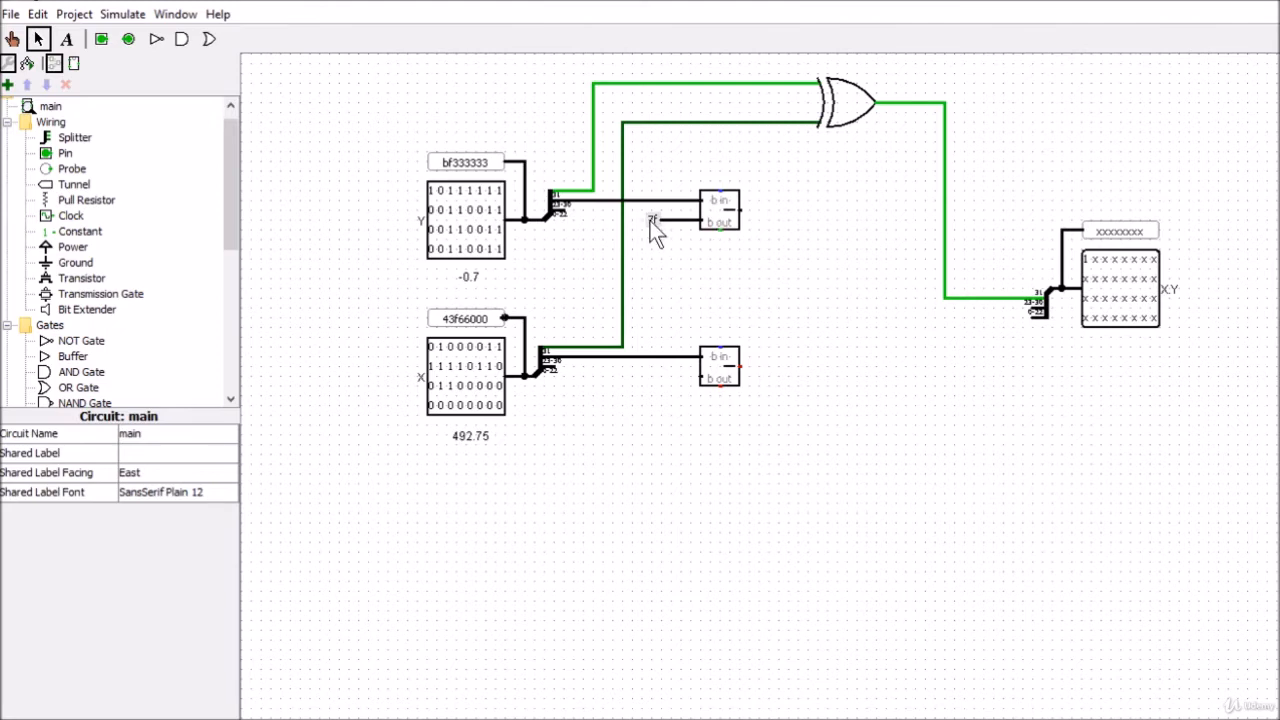
# Duplicate the 7f constant onto the second input of X's subtractor and draw short output wires from both subtractors
pyautogui.click(652, 222)
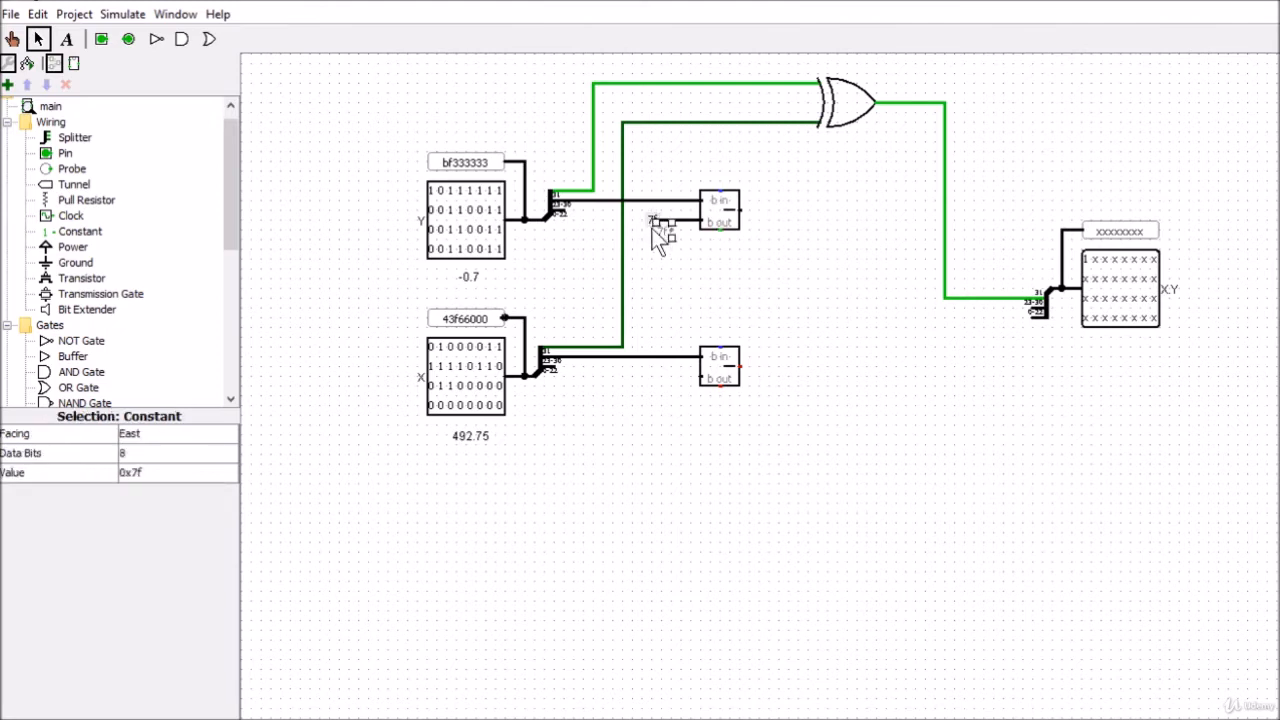
pyautogui.click(677, 376)
pyautogui.moveTo(671, 377); pyautogui.dragTo(757, 373)
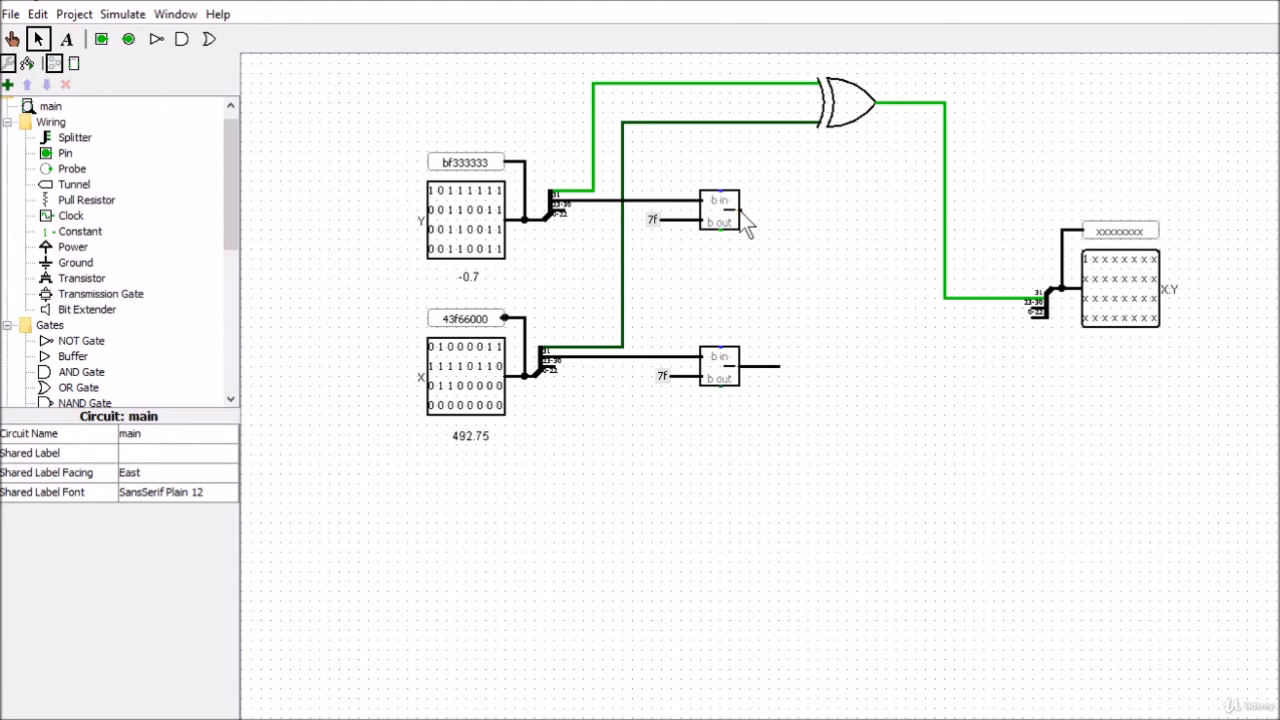
pyautogui.moveTo(740, 210); pyautogui.dragTo(768, 211)
# Place a South-facing probe above Y's exponent wire, connect it to that wire, and move it slightly closer
pyautogui.click(66, 154)
pyautogui.click(72, 169)
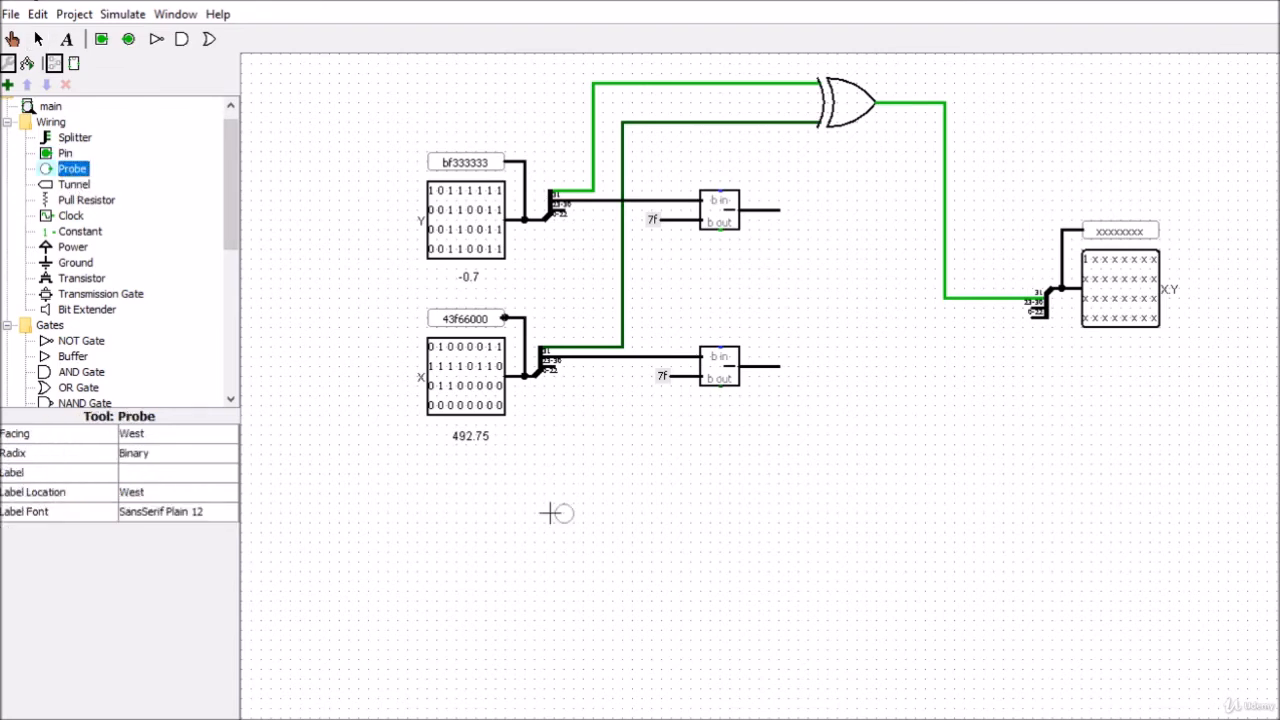
pyautogui.click(164, 433)
pyautogui.click(166, 484)
pyautogui.click(675, 151)
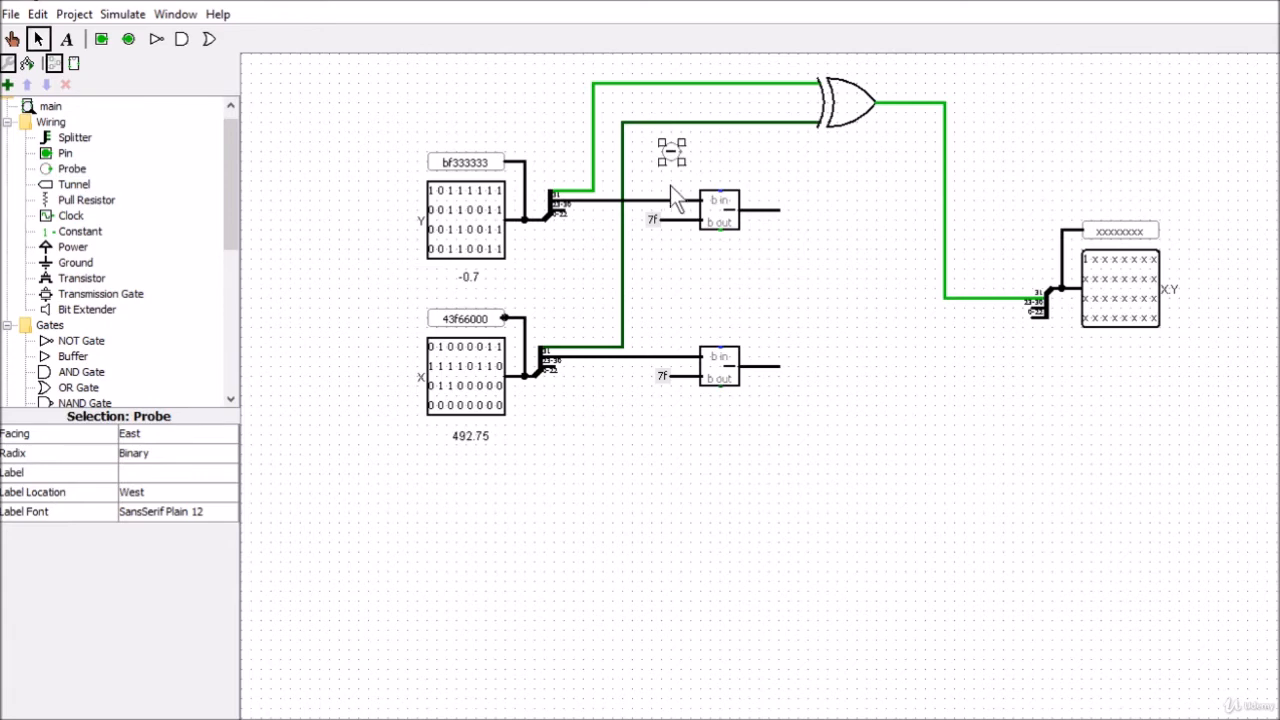
pyautogui.click(130, 434)
pyautogui.click(130, 469)
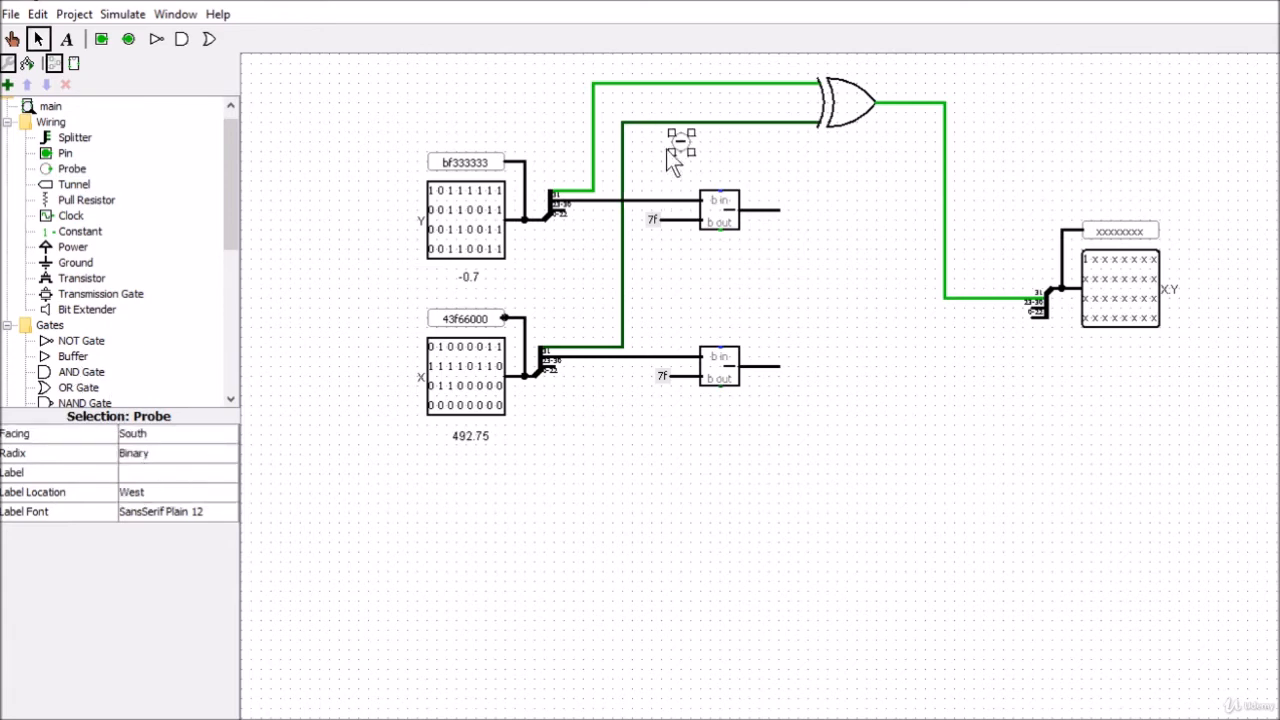
pyautogui.moveTo(680, 152); pyautogui.dragTo(681, 200)
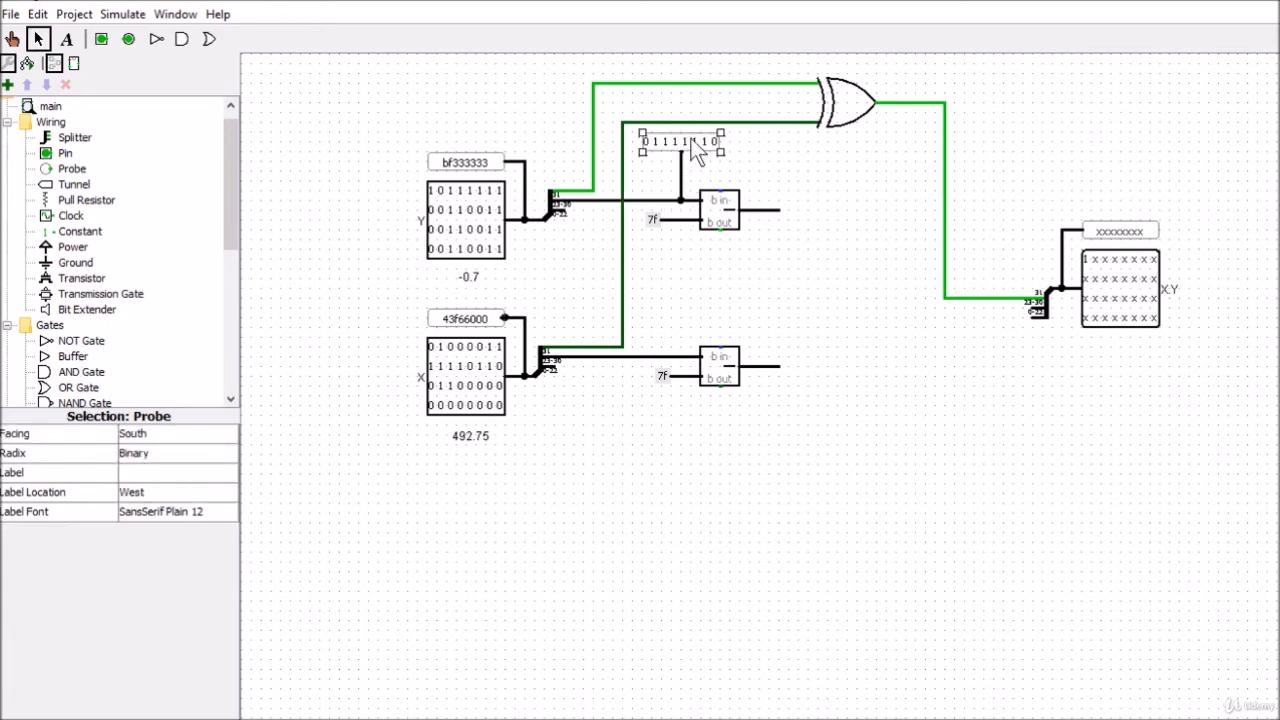
pyautogui.moveTo(690, 140); pyautogui.dragTo(689, 154)
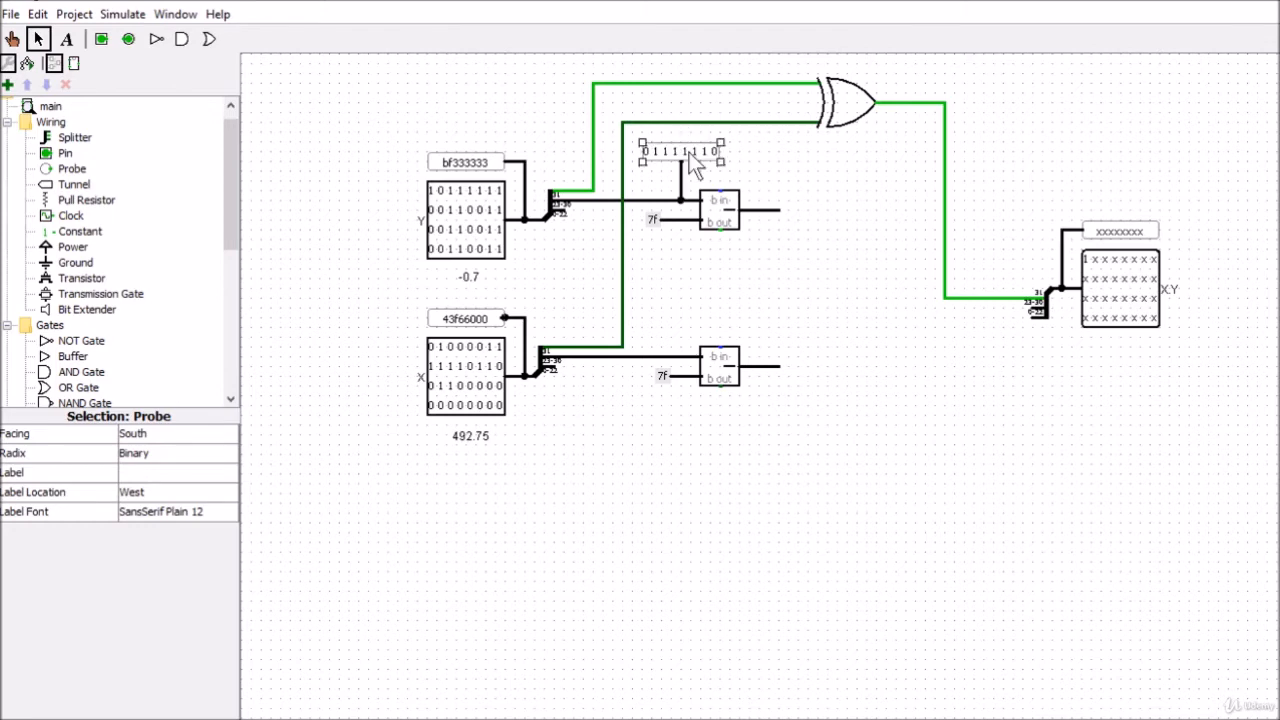
# Set the radix of the probe on Y's exponent wire to Unsigned Decimal
pyautogui.click(150, 456)
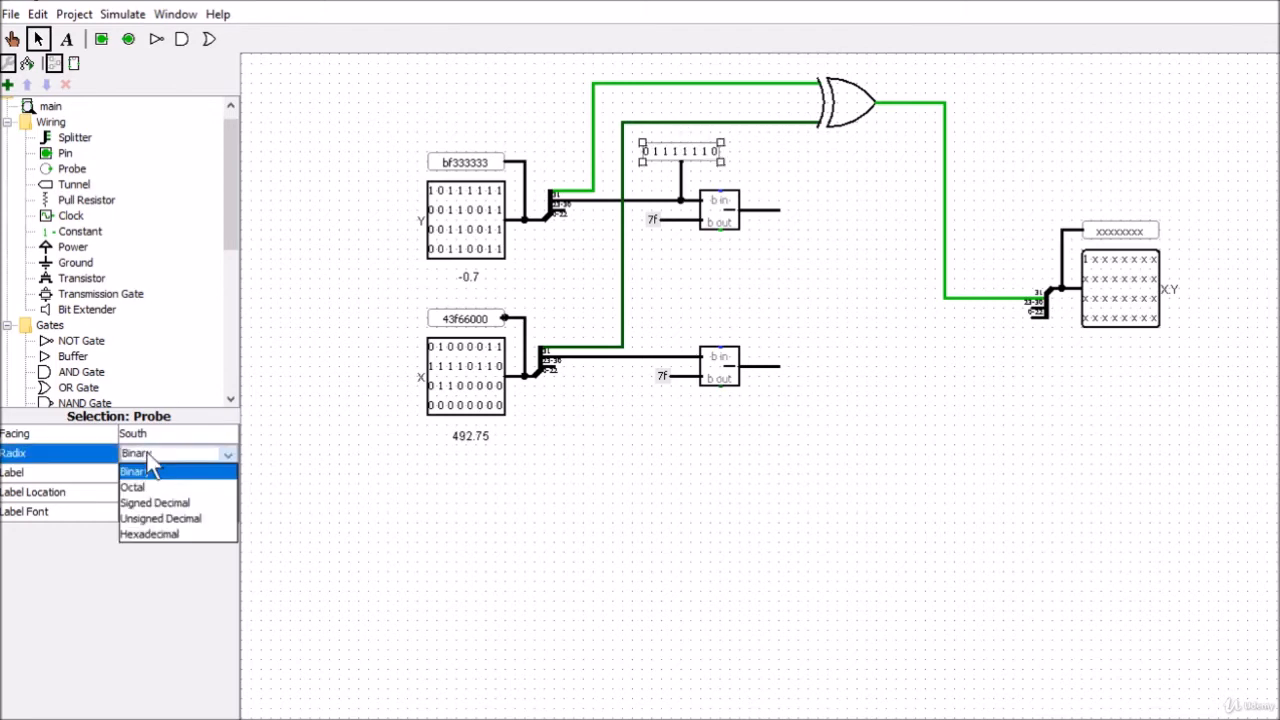
pyautogui.click(155, 519)
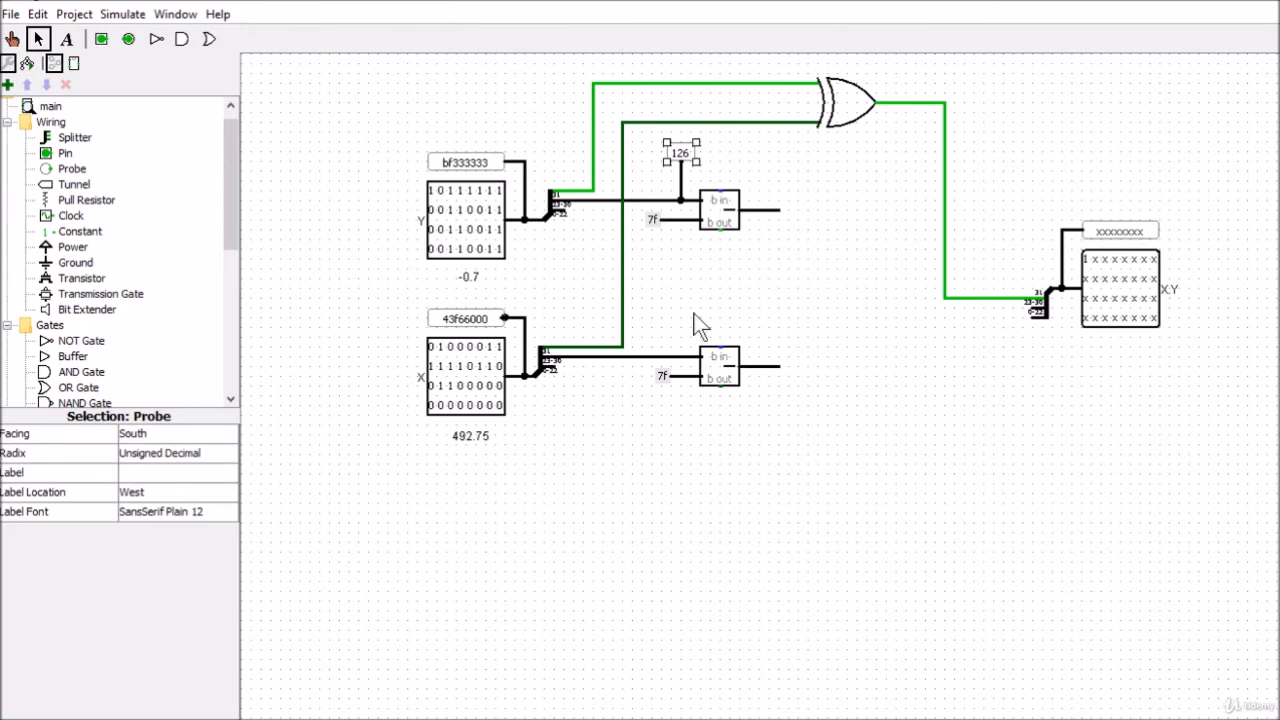
pyautogui.click(780, 165)
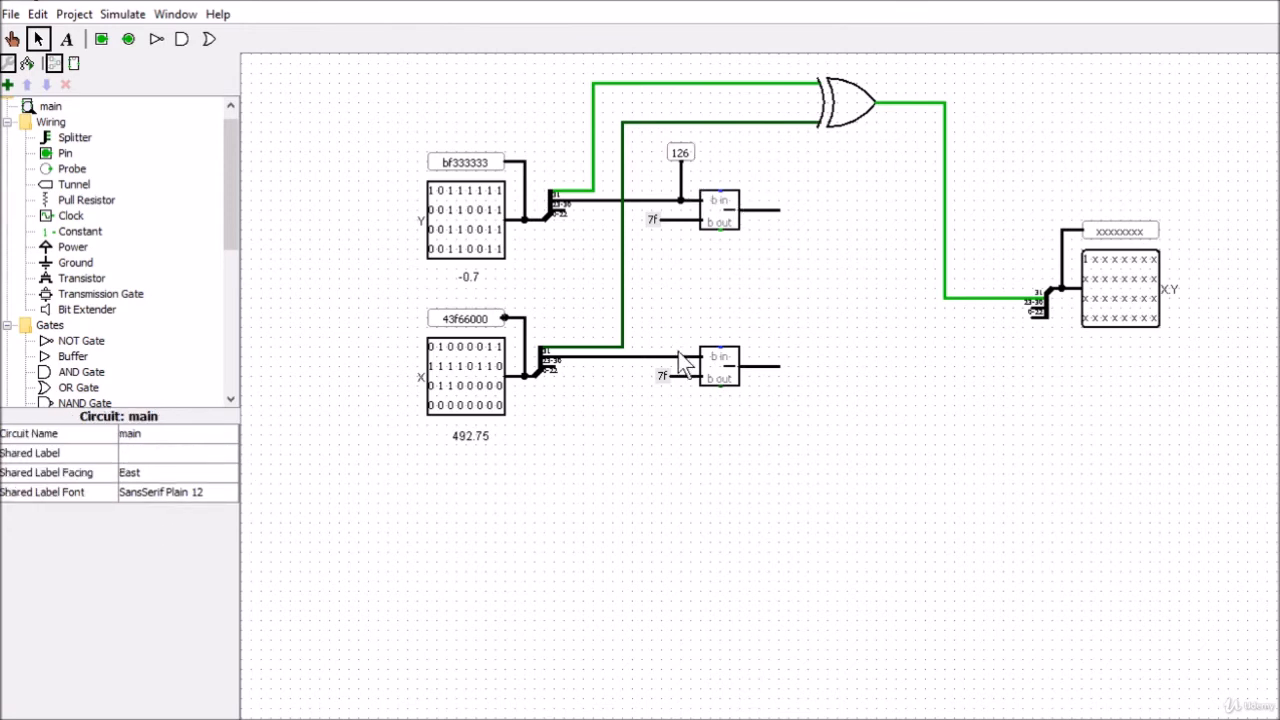
# Branch a wire up from X's exponent line and connect a duplicate of Y's exponent probe to it
pyautogui.moveTo(658, 130)
pyautogui.mouseDown()
pyautogui.moveTo(706, 172)
pyautogui.moveTo(682, 210)
pyautogui.moveTo(671, 372)
pyautogui.moveTo(671, 356)
pyautogui.mouseUp()
pyautogui.hotkey('ctrl', 'd')
pyautogui.click(678, 275)
# Connect a duplicate of Y's exponent probe to the output of Y's subtractor and set its radix to Signed Decimal
pyautogui.click(679, 153)
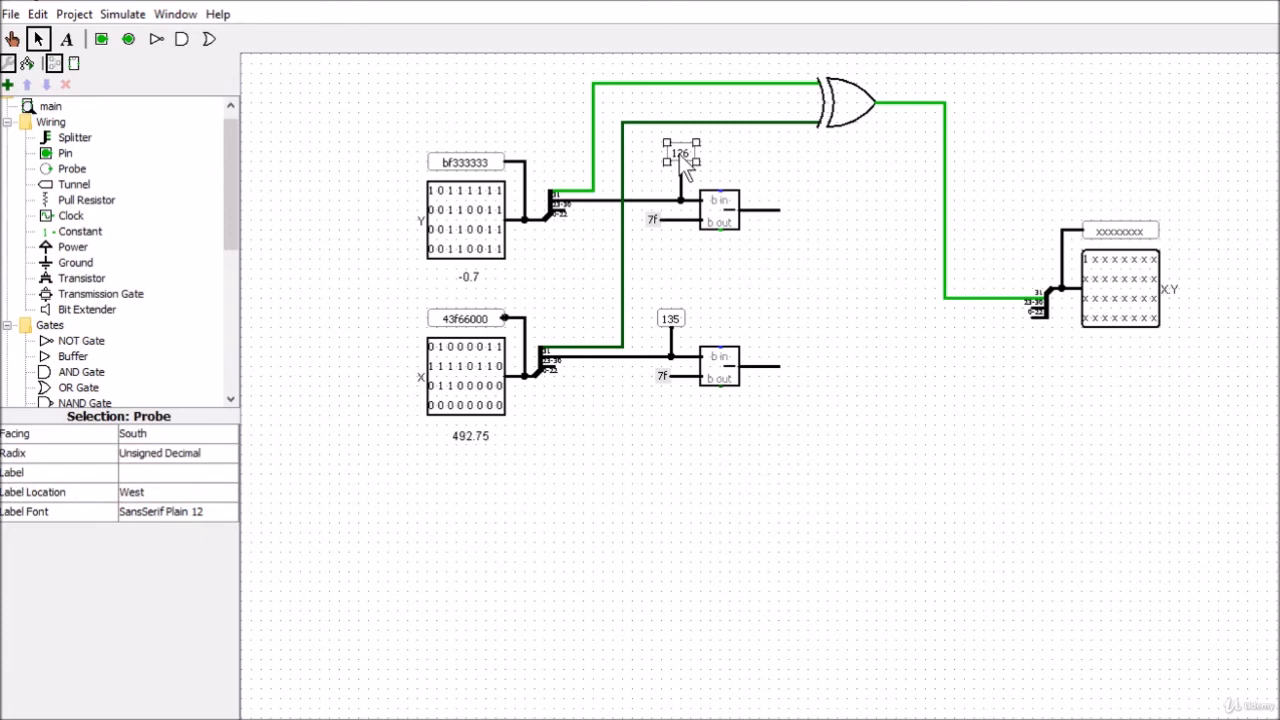
pyautogui.hotkey('ctrl', 'd')
pyautogui.moveTo(699, 163)
pyautogui.mouseDown()
pyautogui.moveTo(762, 173)
pyautogui.moveTo(776, 145)
pyautogui.moveTo(769, 210)
pyautogui.mouseUp()
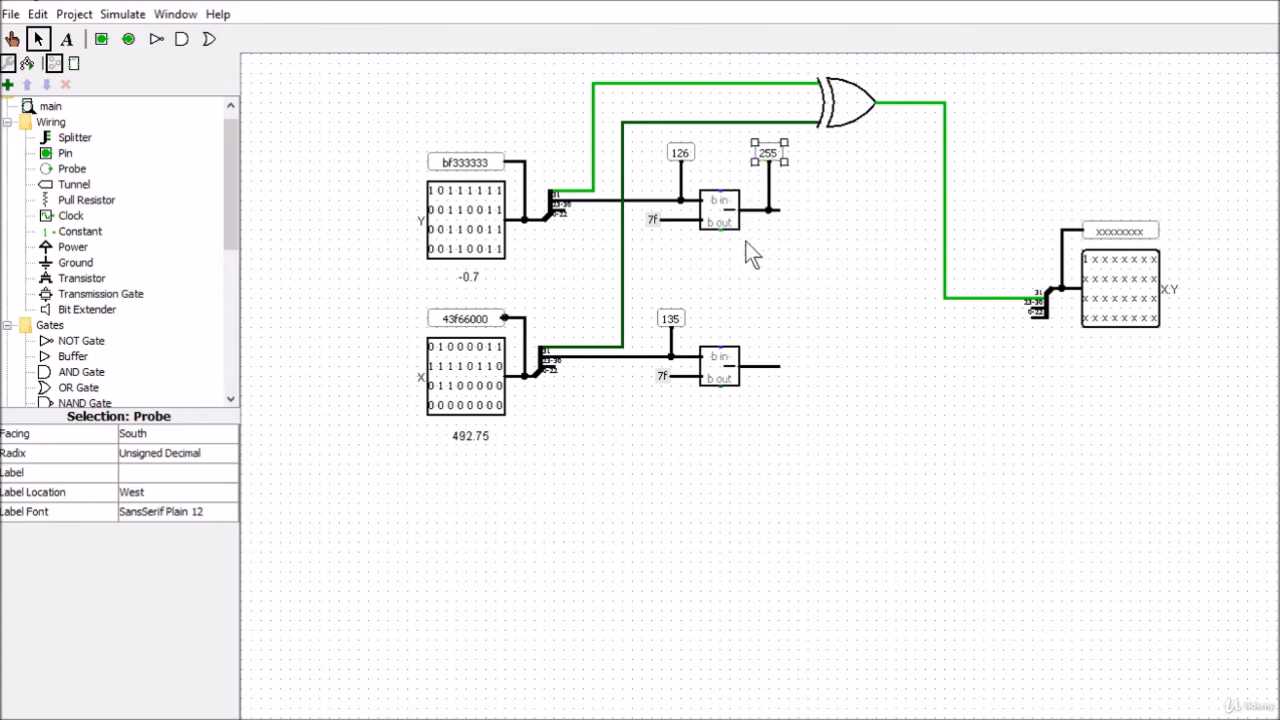
pyautogui.click(150, 463)
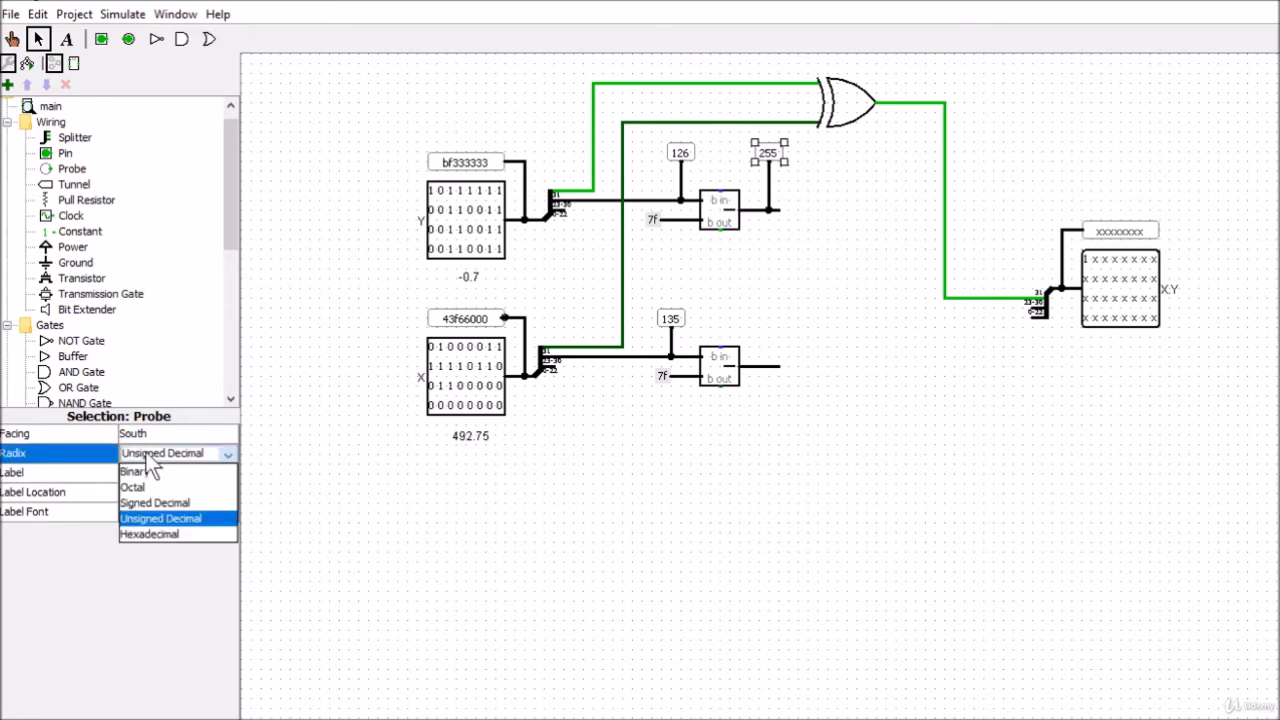
pyautogui.click(156, 505)
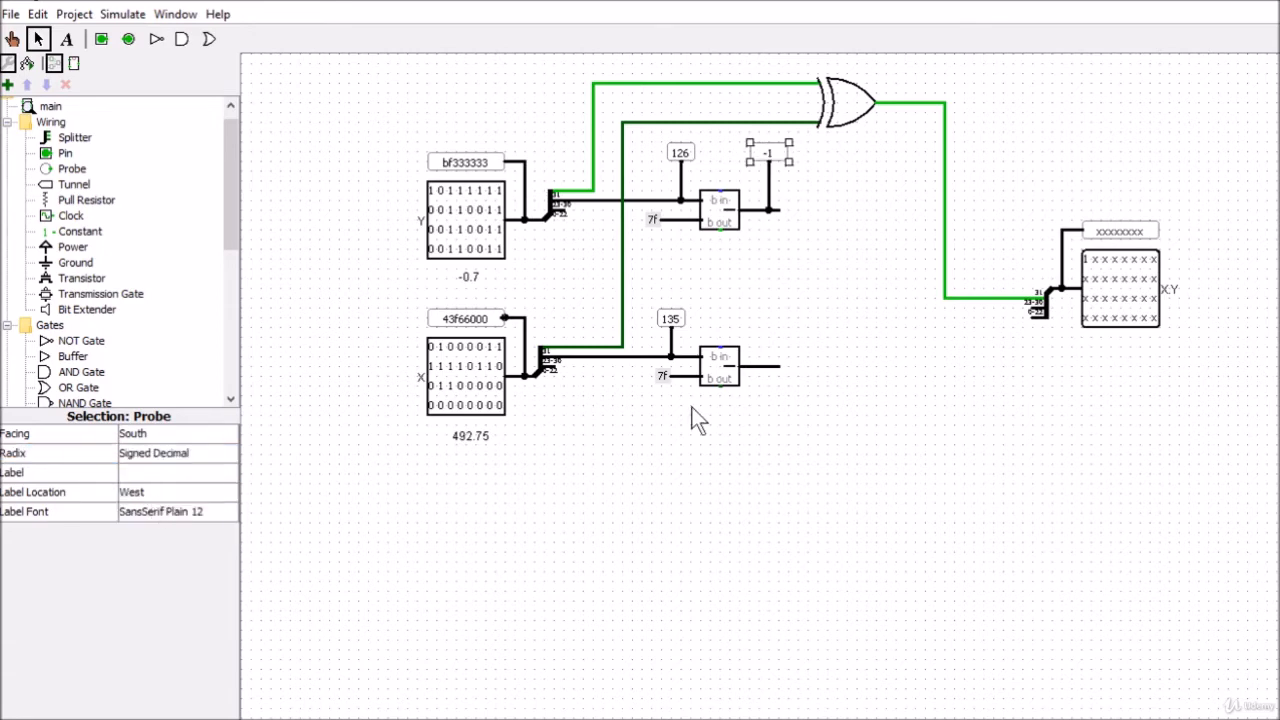
pyautogui.click(755, 183)
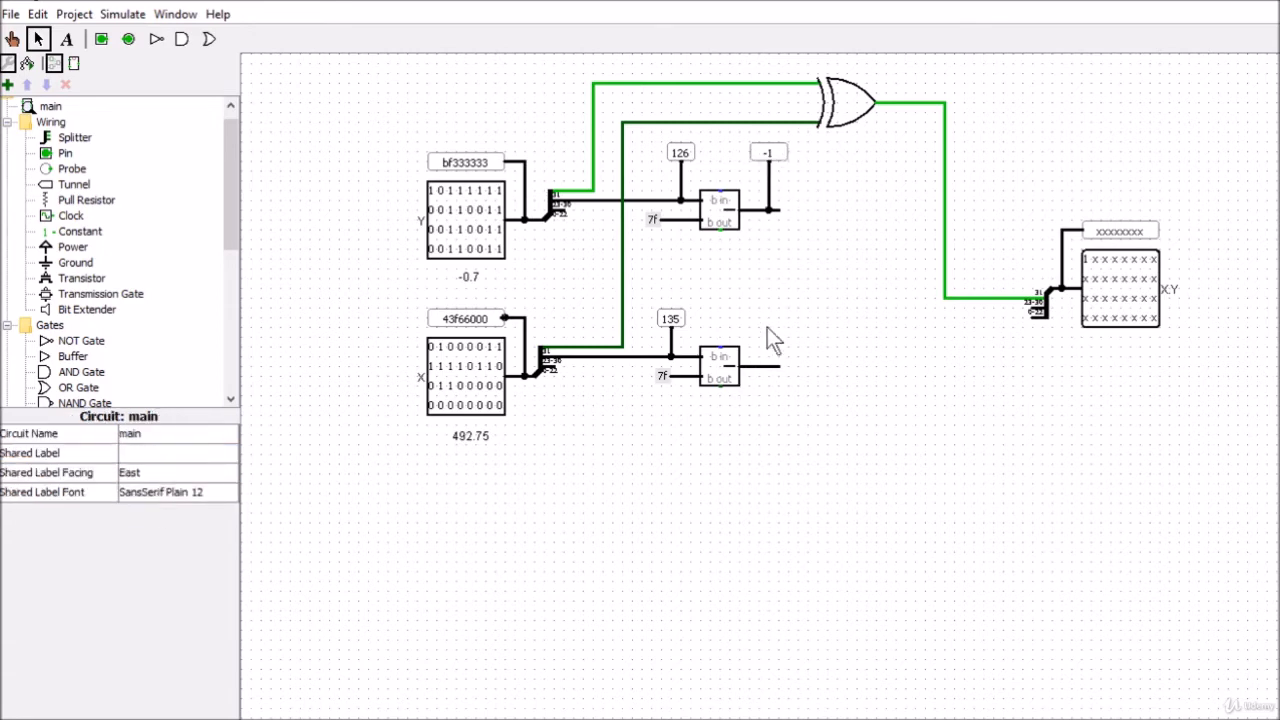
# Duplicate the Signed Decimal probe above the output of X's subtractor and wire it to that output
pyautogui.click(764, 157)
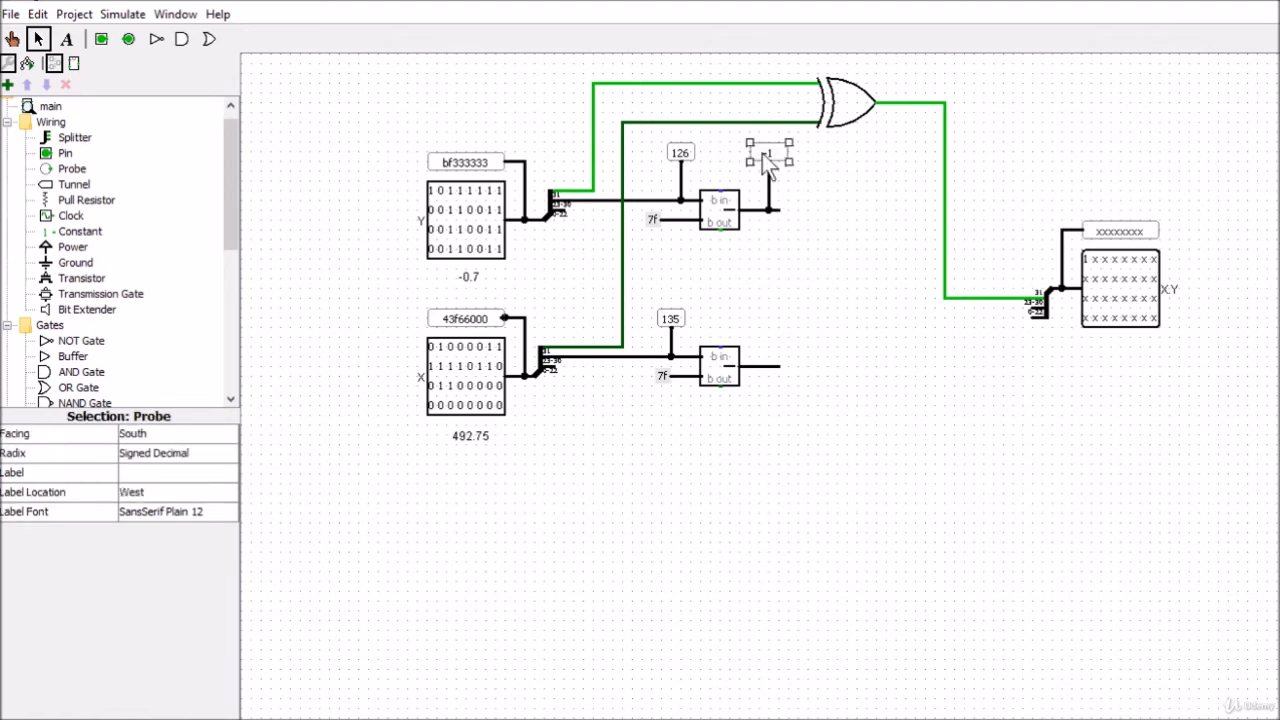
pyautogui.click(777, 303)
pyautogui.click(768, 318)
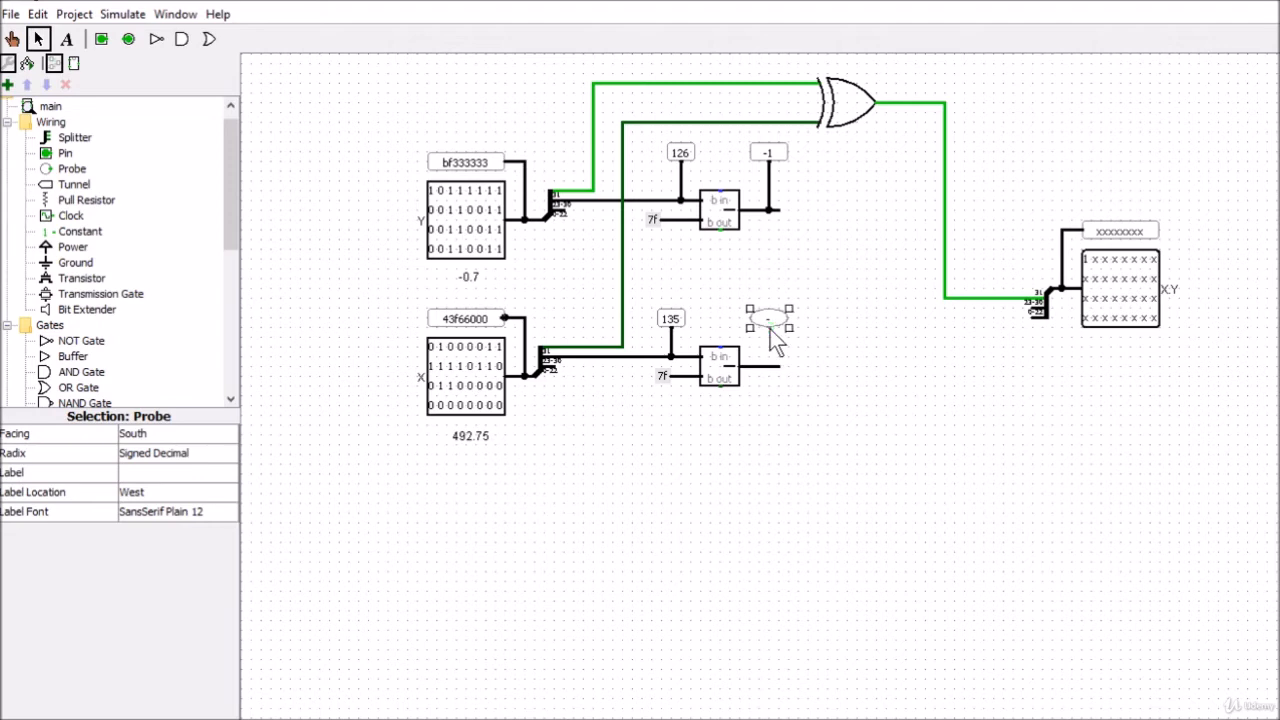
pyautogui.moveTo(768, 366); pyautogui.dragTo(768, 328)
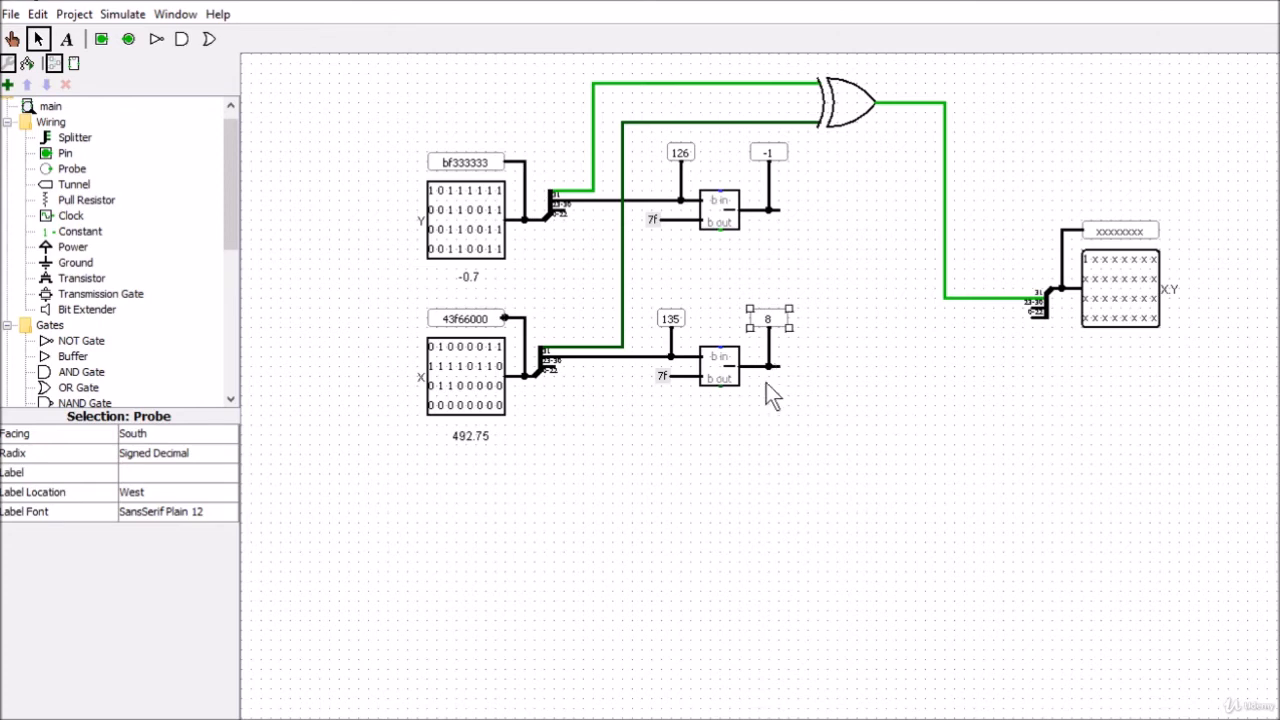
# Place an 8-bit adder after the two exponent subtractors and wire both subtractor outputs to its inputs
pyautogui.moveTo(778, 366); pyautogui.dragTo(810, 365)
pyautogui.moveTo(228, 184); pyautogui.dragTo(229, 257)
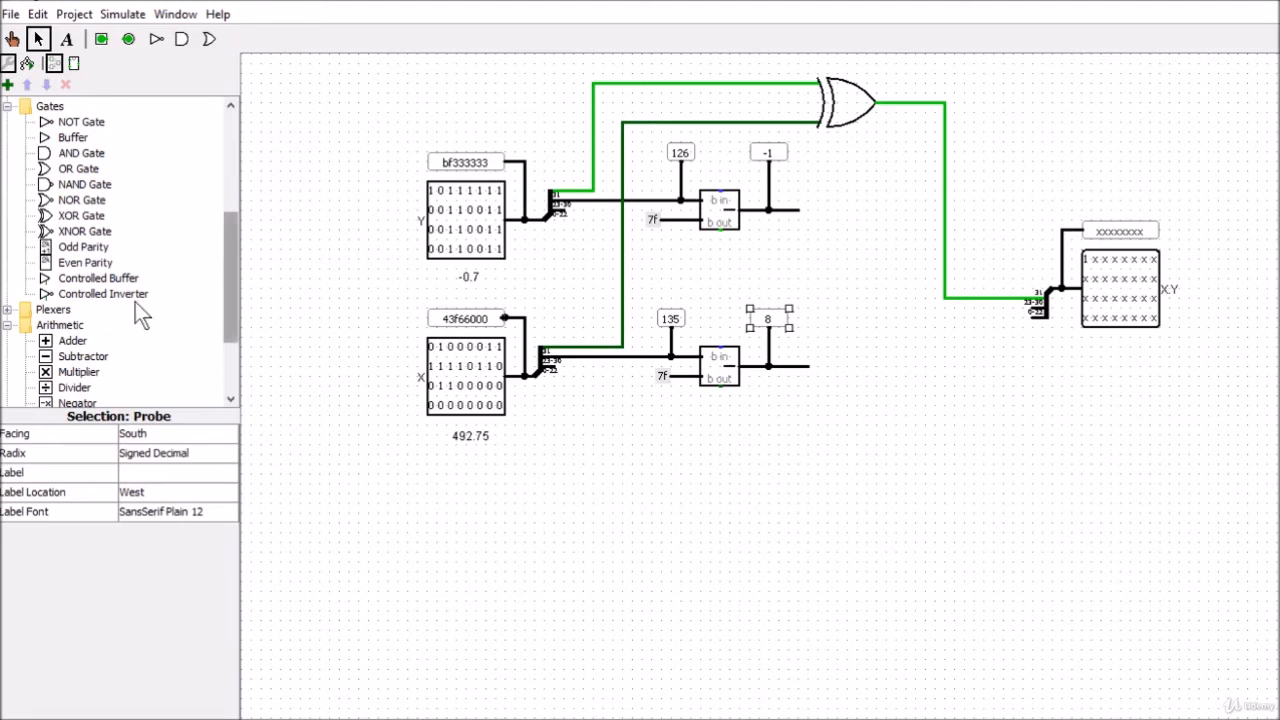
pyautogui.click(72, 340)
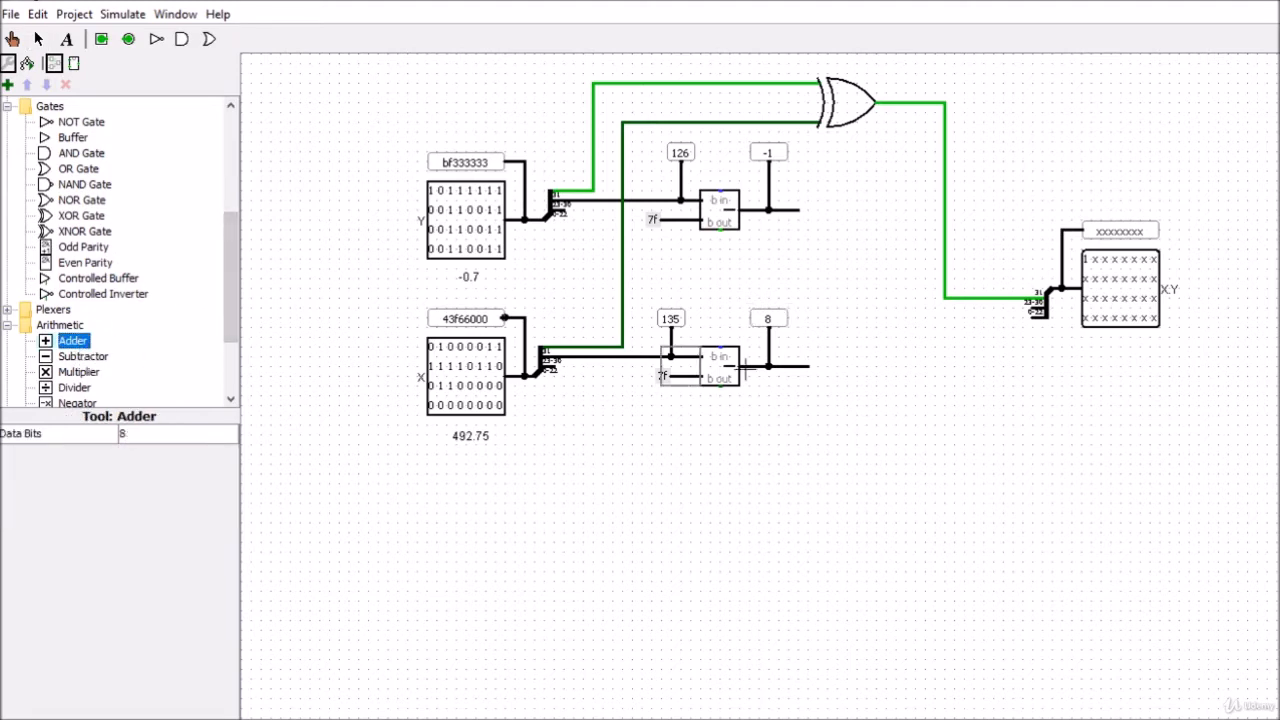
pyautogui.click(866, 290)
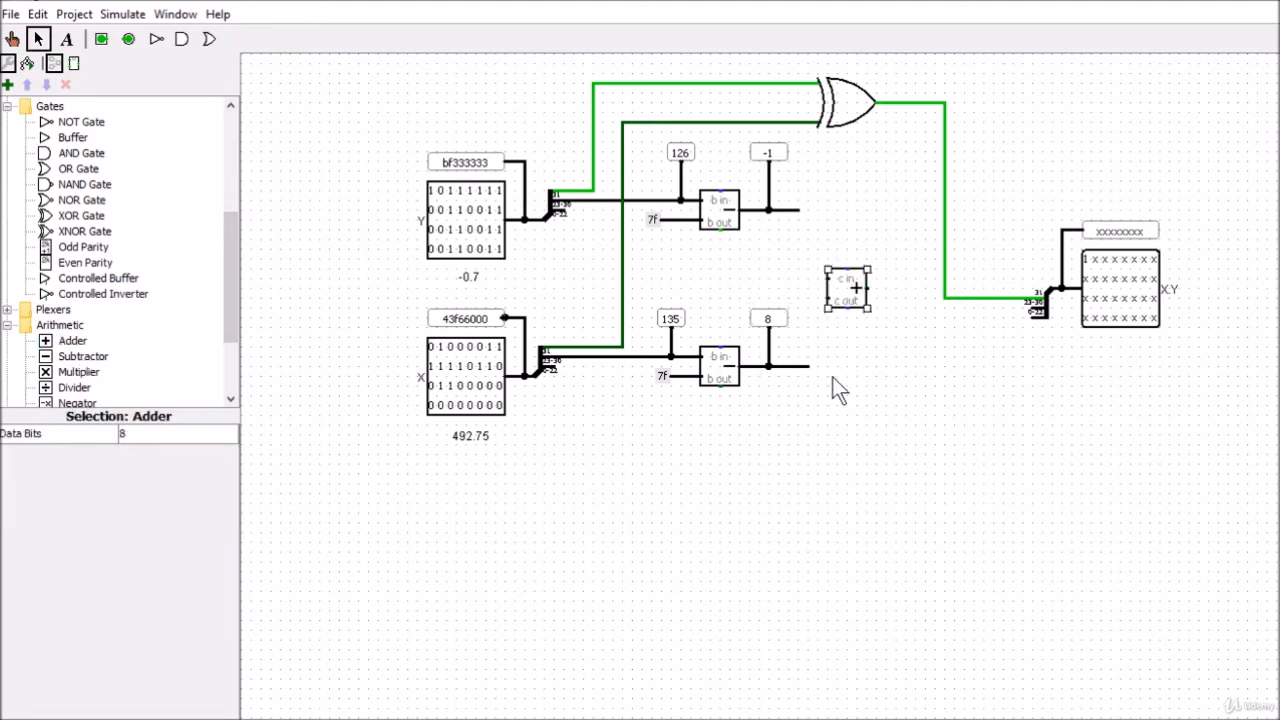
pyautogui.moveTo(810, 366); pyautogui.dragTo(826, 298)
pyautogui.moveTo(804, 228); pyautogui.dragTo(816, 280)
# Move the X.Y output with its splitter and probe farther away from the adder, and reroute the XOR sign wire straight out from the gate
pyautogui.moveTo(988, 158); pyautogui.dragTo(1188, 412)
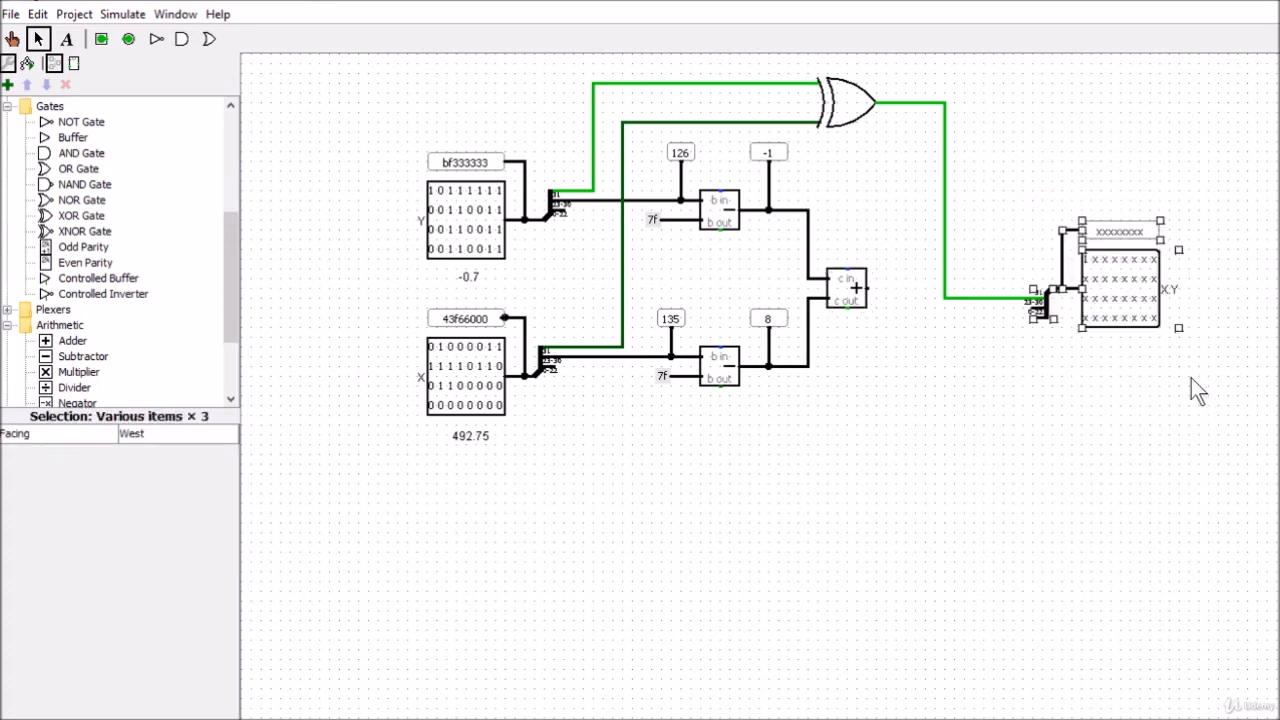
pyautogui.moveTo(1109, 271); pyautogui.dragTo(1279, 294)
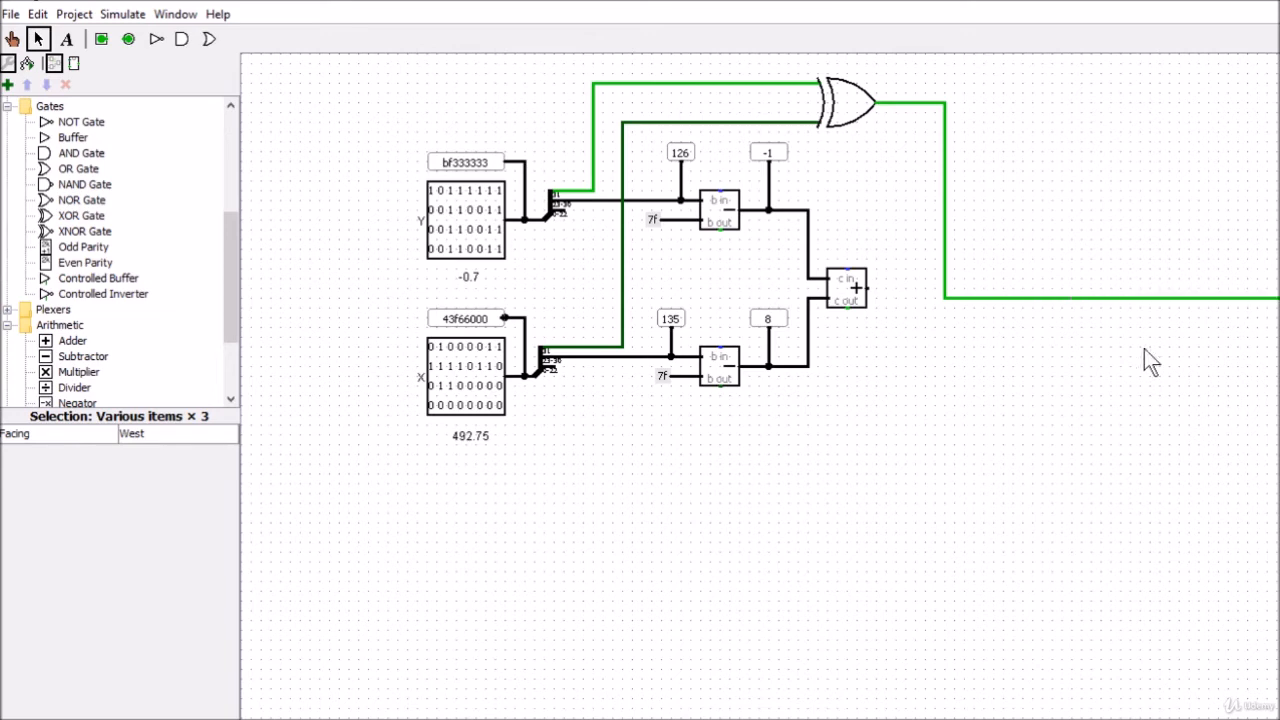
pyautogui.click(992, 297)
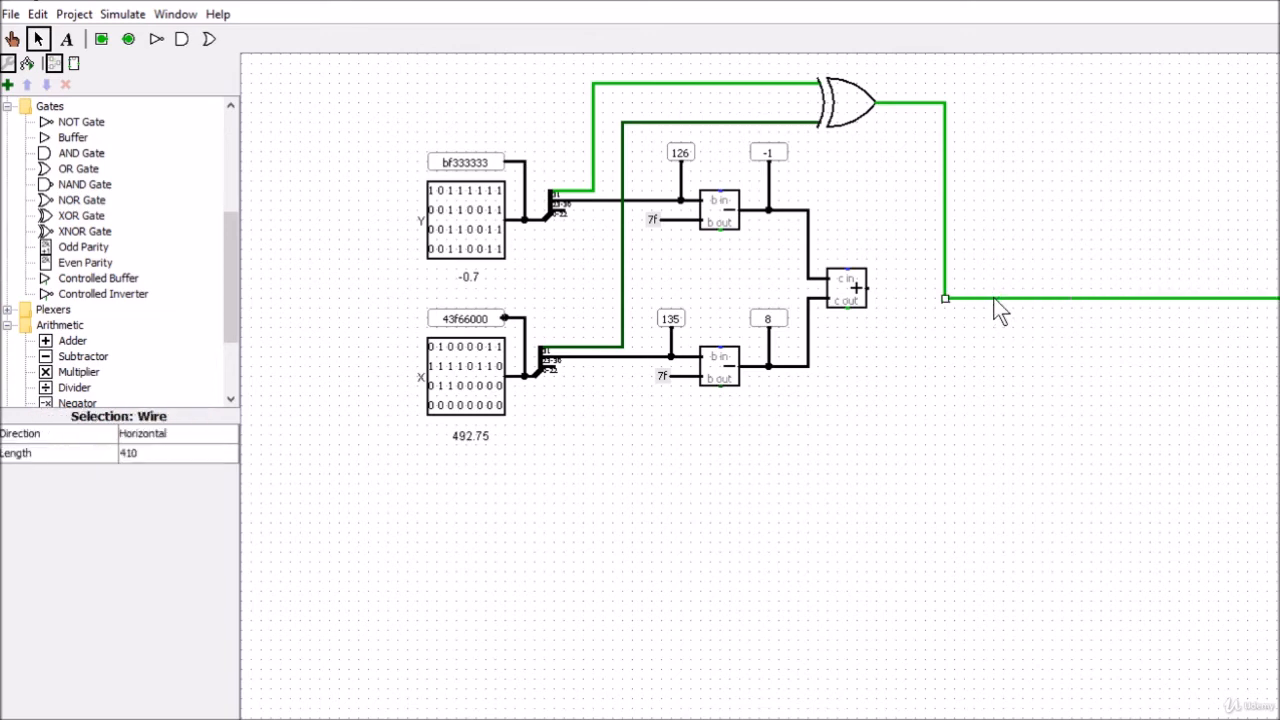
pyautogui.press('Delete')
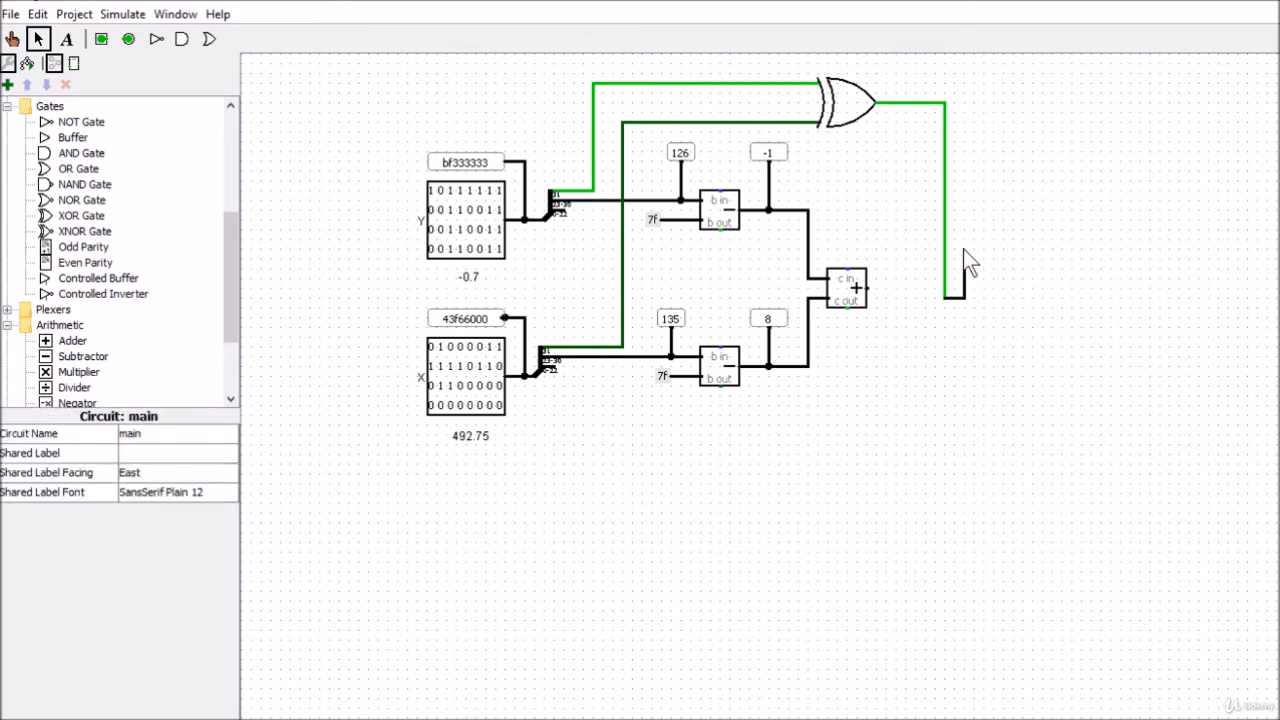
pyautogui.moveTo(963, 249); pyautogui.dragTo(1270, 103)
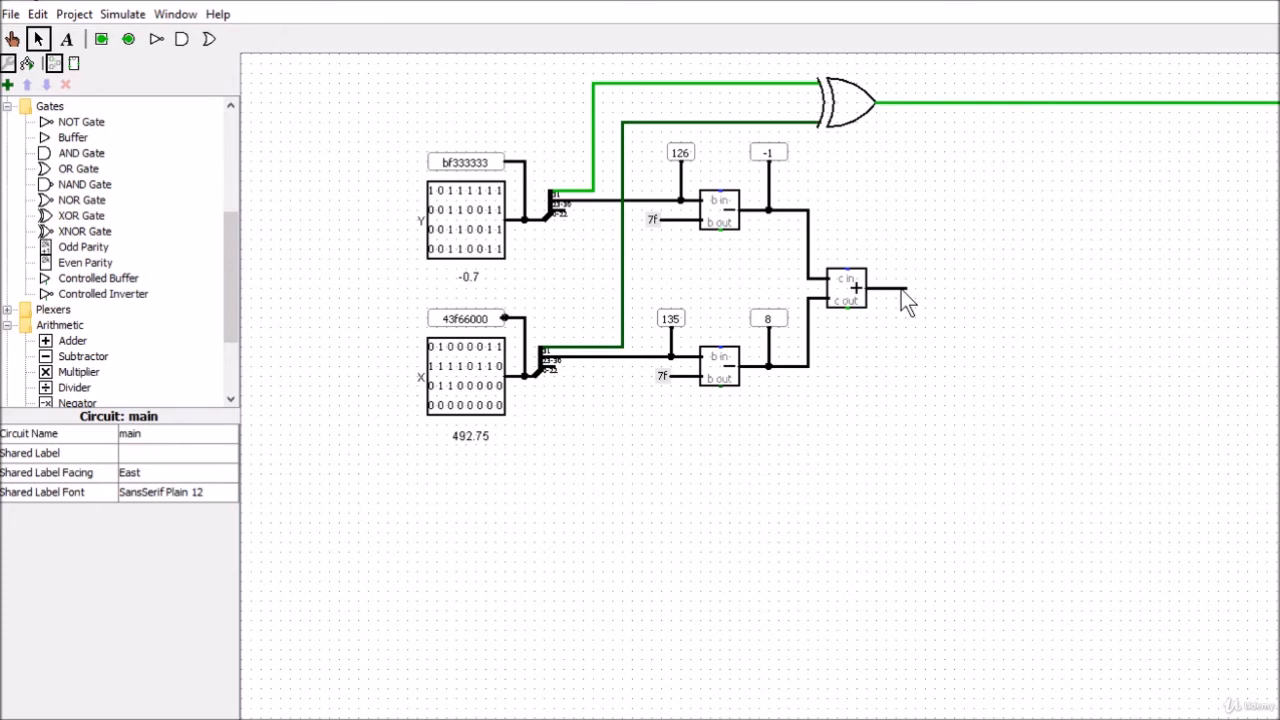
# Duplicate the Signed Decimal probe from Y's subtractor and connect it above the exponent adder's output wire
pyautogui.click(770, 155)
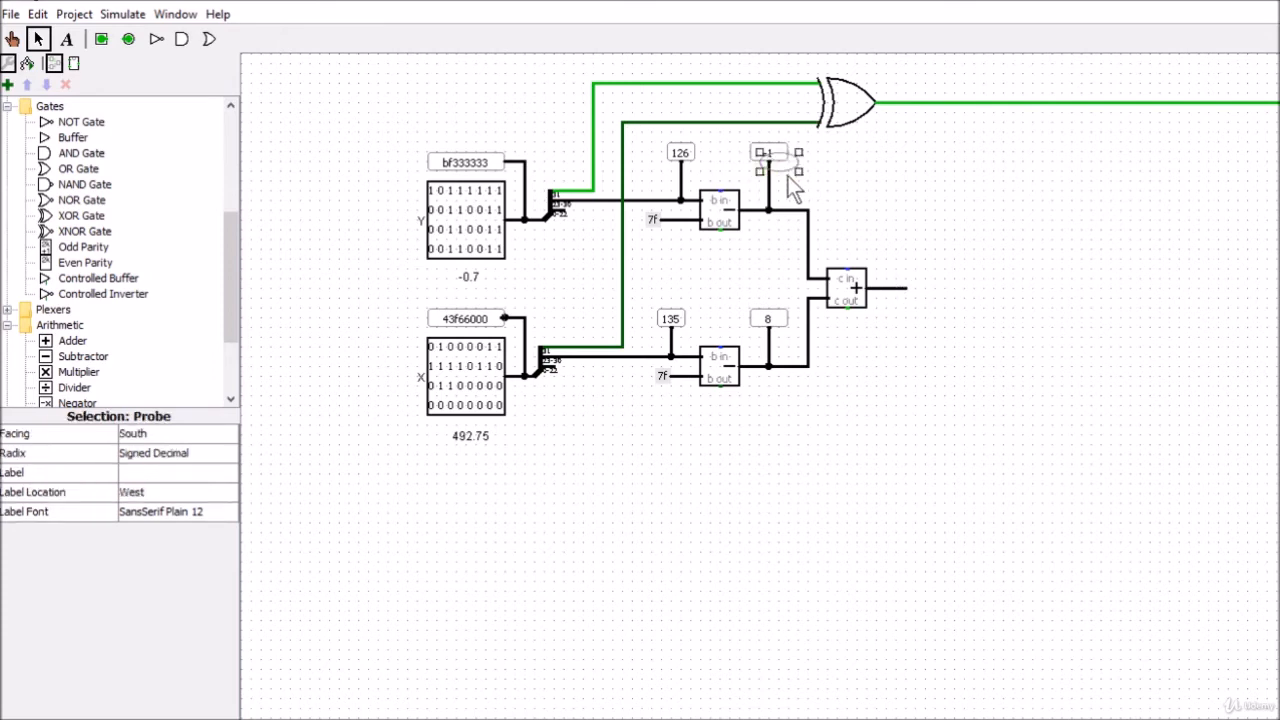
pyautogui.click(899, 240)
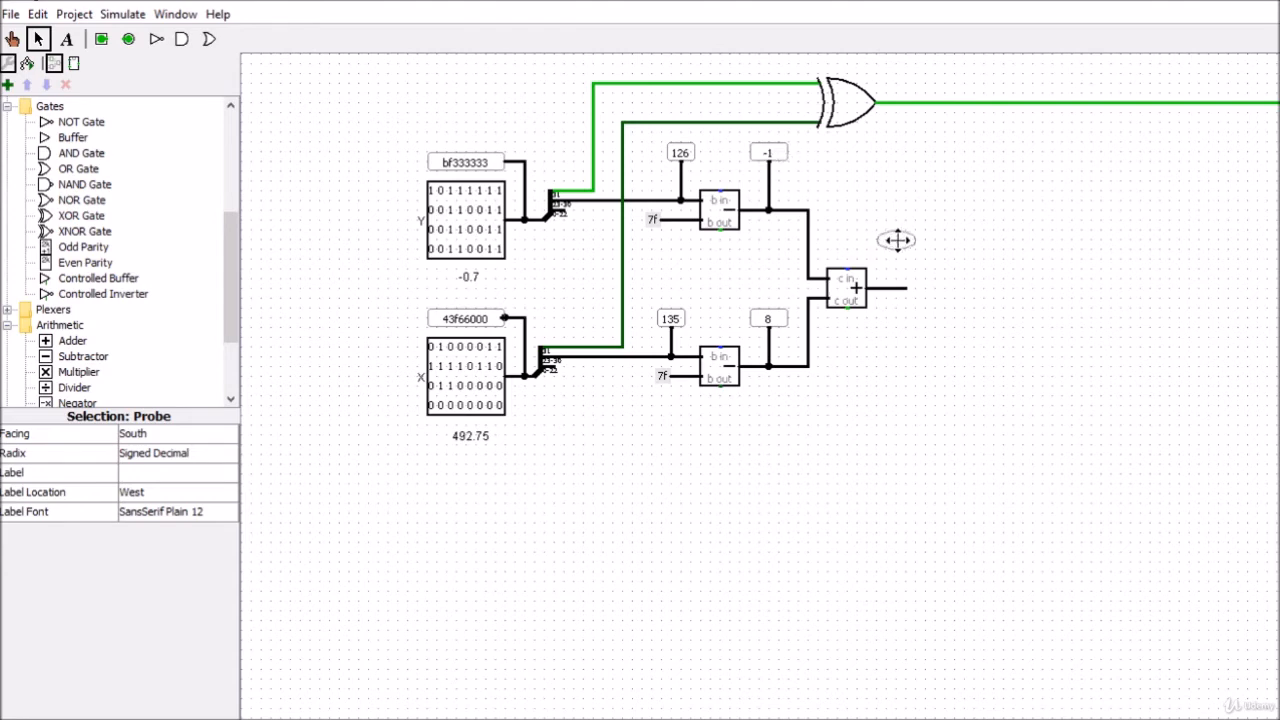
pyautogui.moveTo(897, 249); pyautogui.dragTo(905, 289)
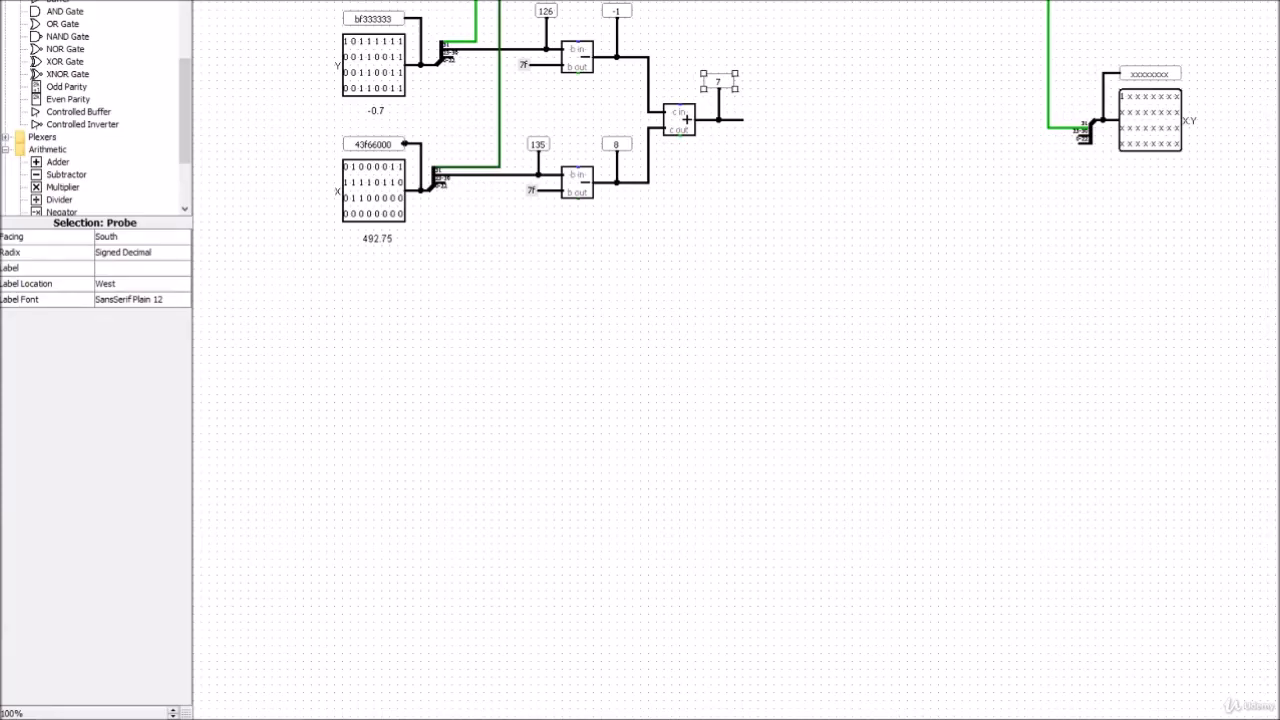
# Switch to Excel and close the Multiply form to examine the exponent calculation on the Multiply sheet
pyautogui.moveTo(1209, 717)
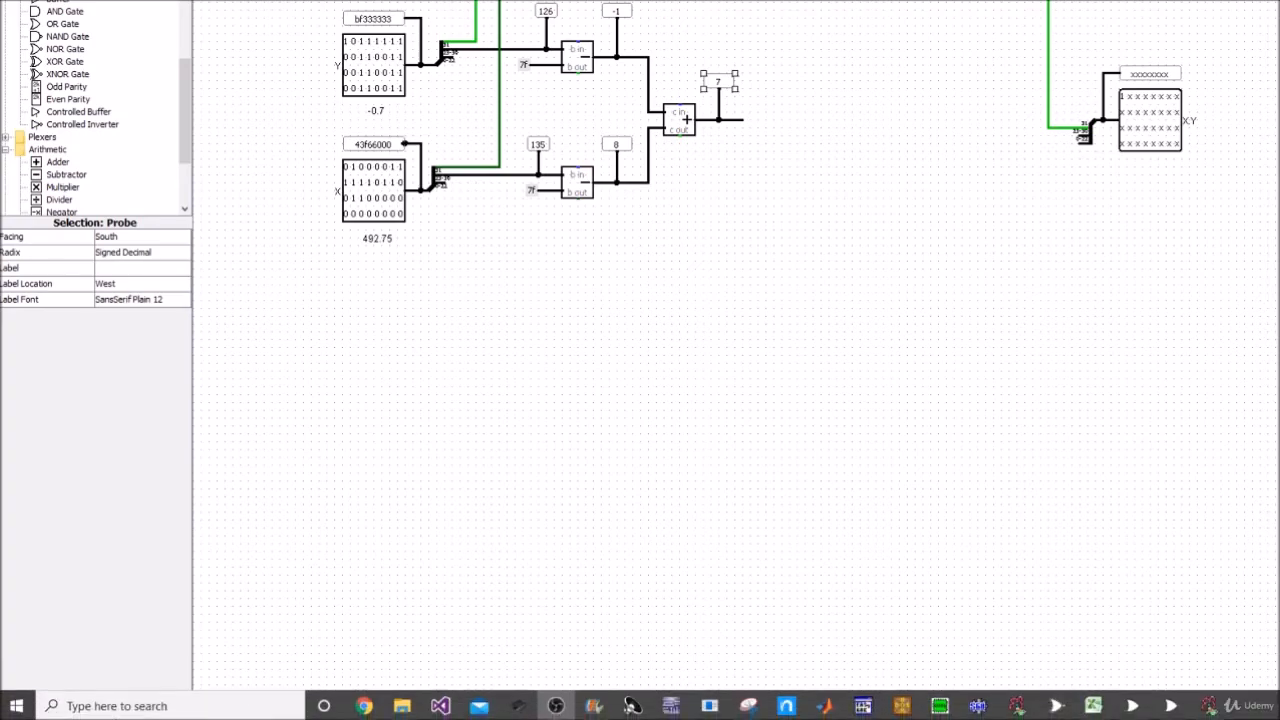
pyautogui.click(1097, 707)
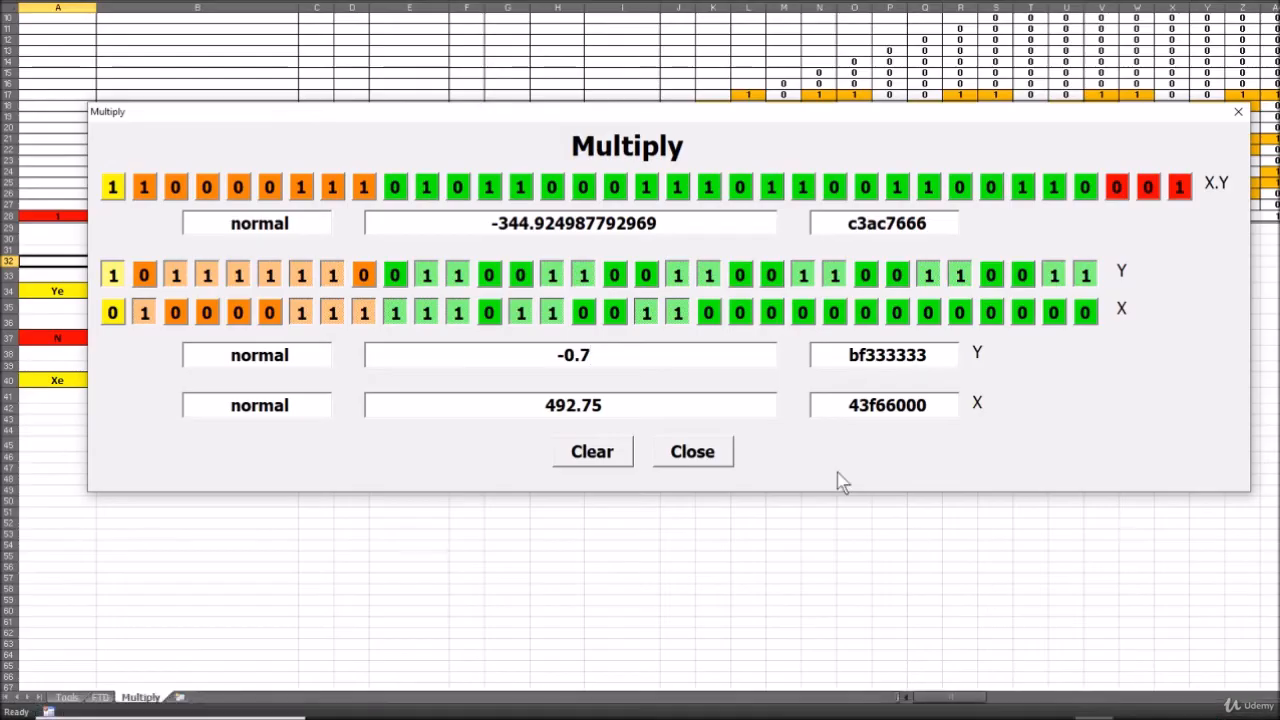
pyautogui.click(693, 453)
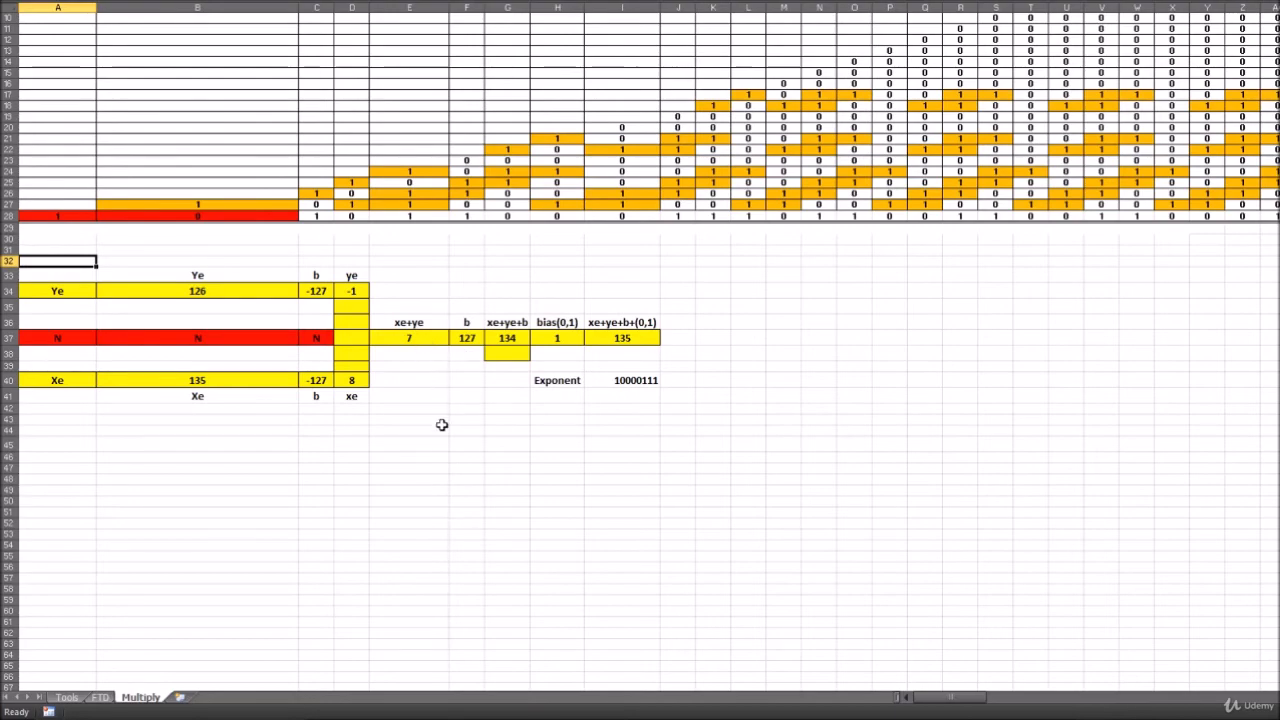
# Switch to SmoothDraw to examine the exponent bias adders in the multiplier block diagram, and return to the Logisim main circuit
pyautogui.hotkey('alt', 'Tab')
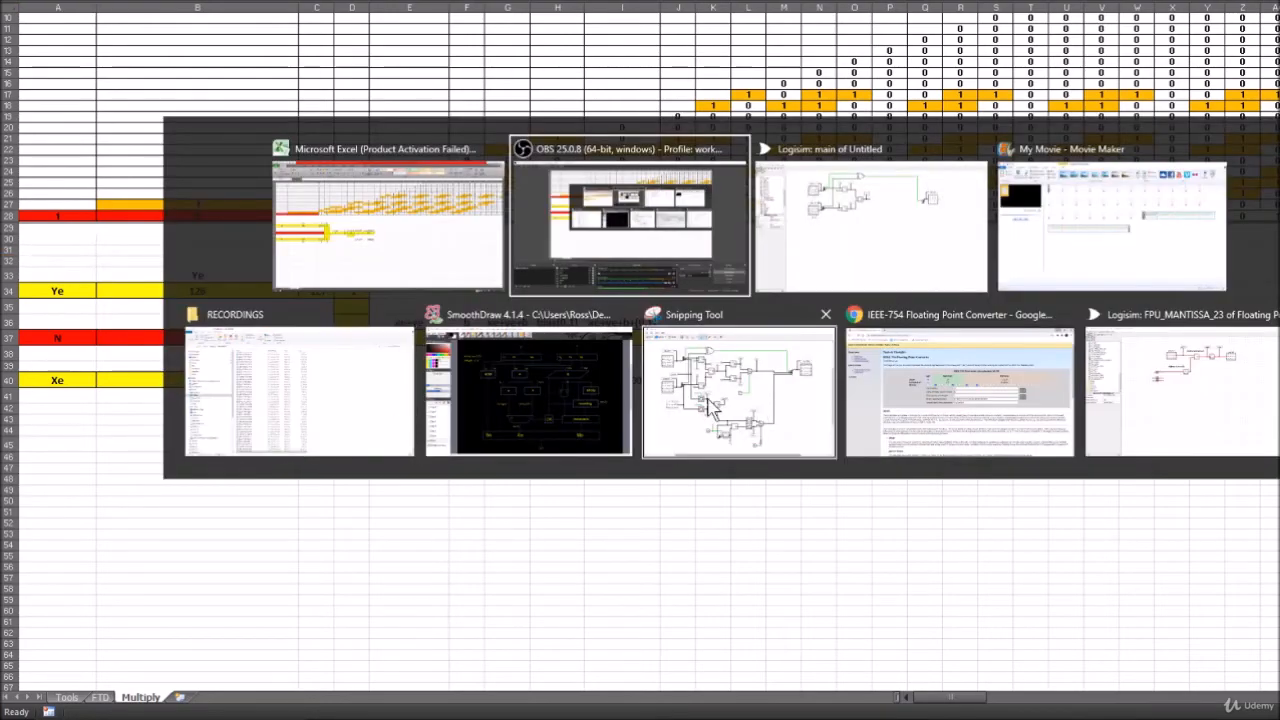
pyautogui.click(510, 400)
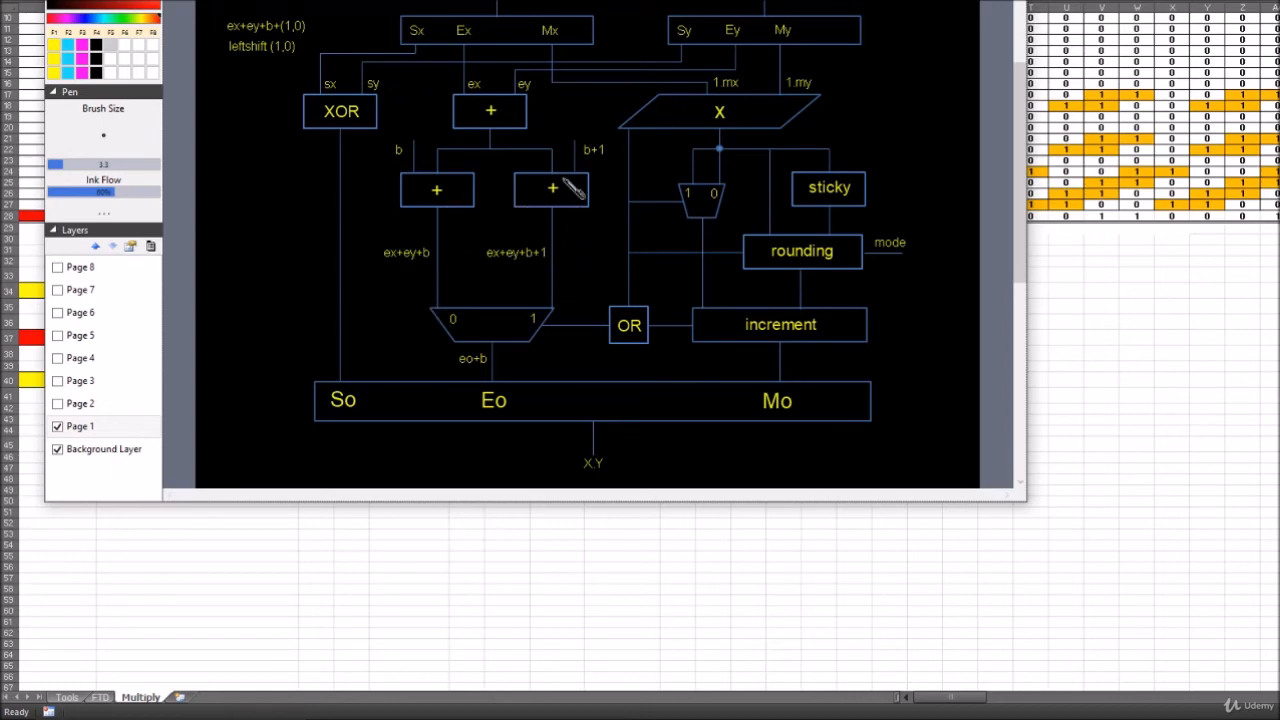
pyautogui.moveTo(547, 0); pyautogui.dragTo(562, 12)
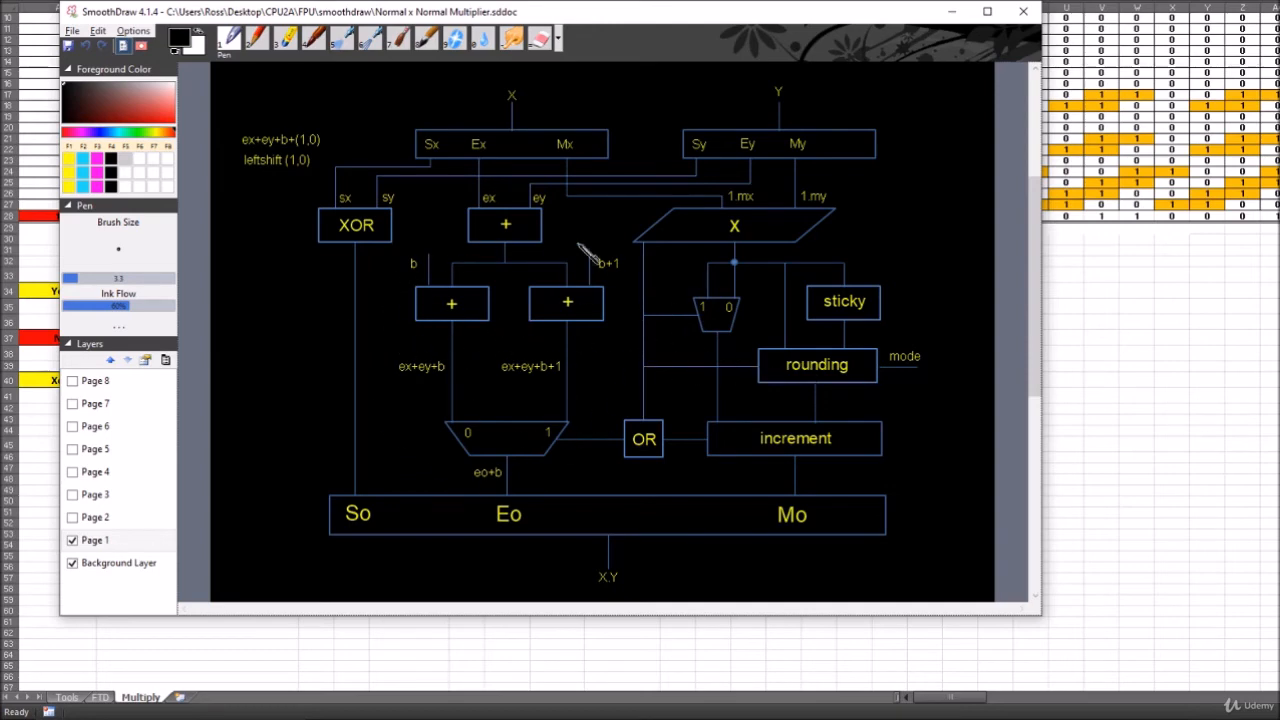
pyautogui.click(952, 14)
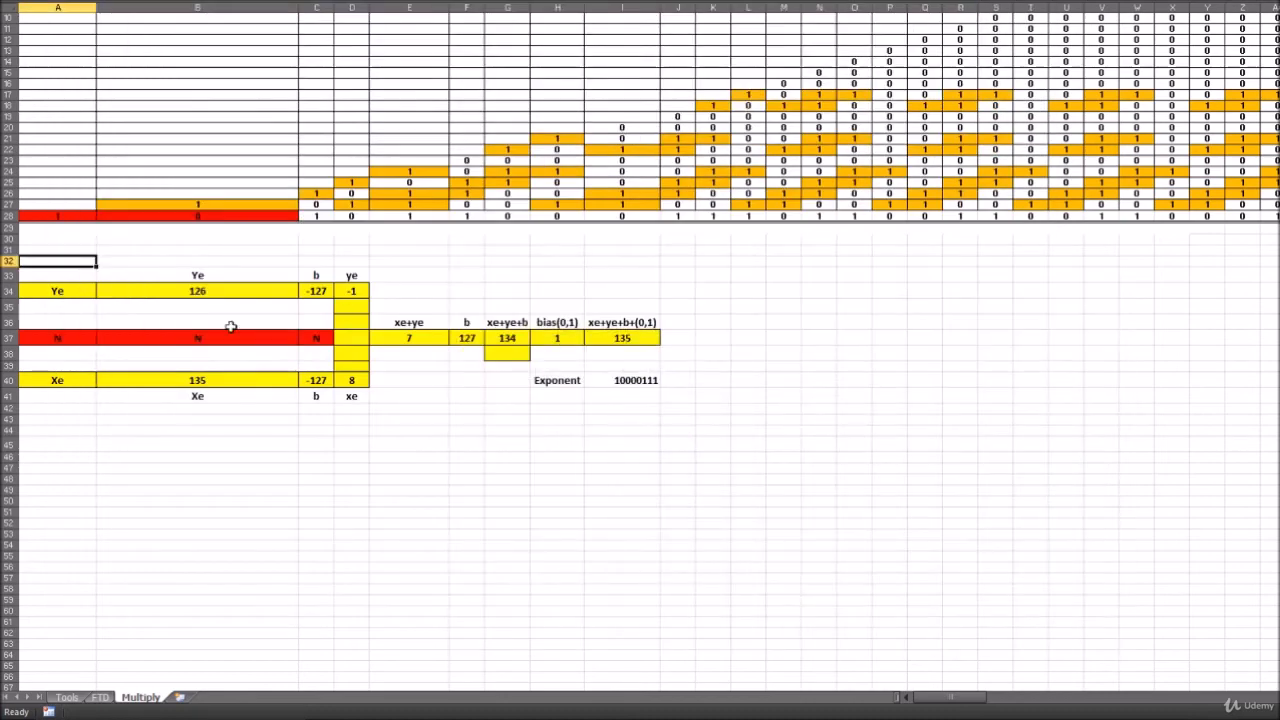
pyautogui.hotkey('alt', 'Tab')
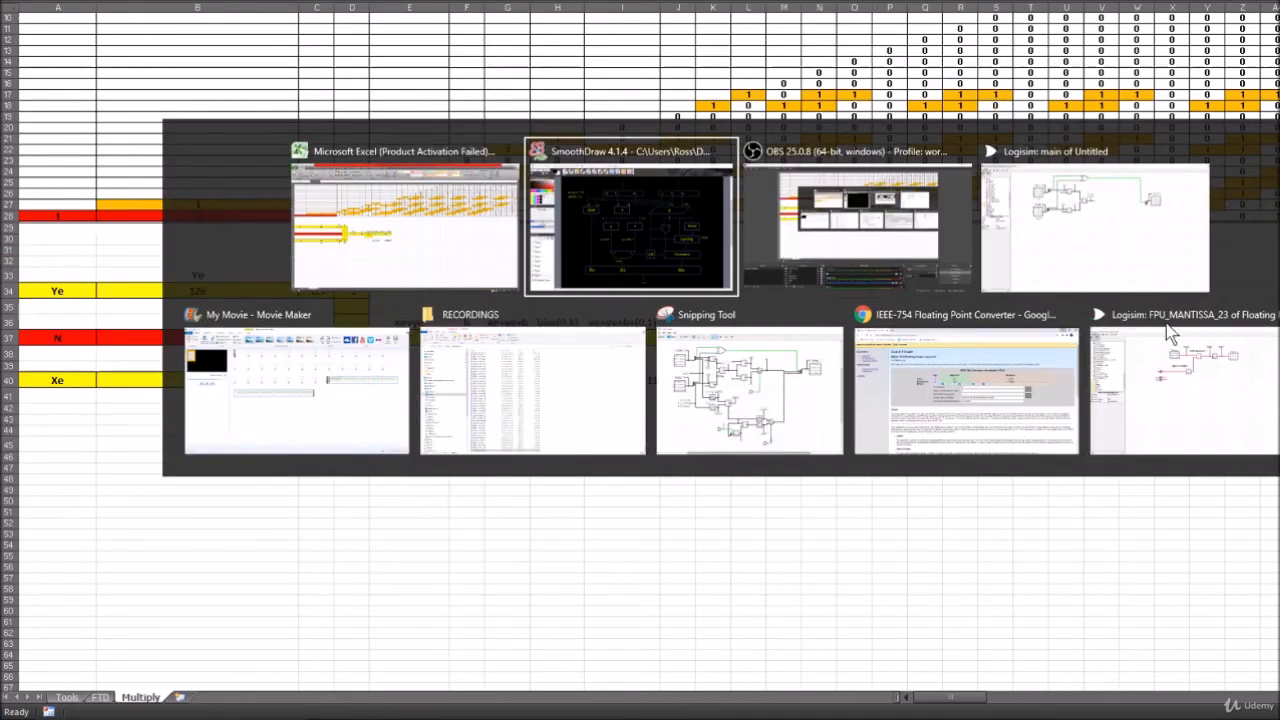
pyautogui.click(1127, 232)
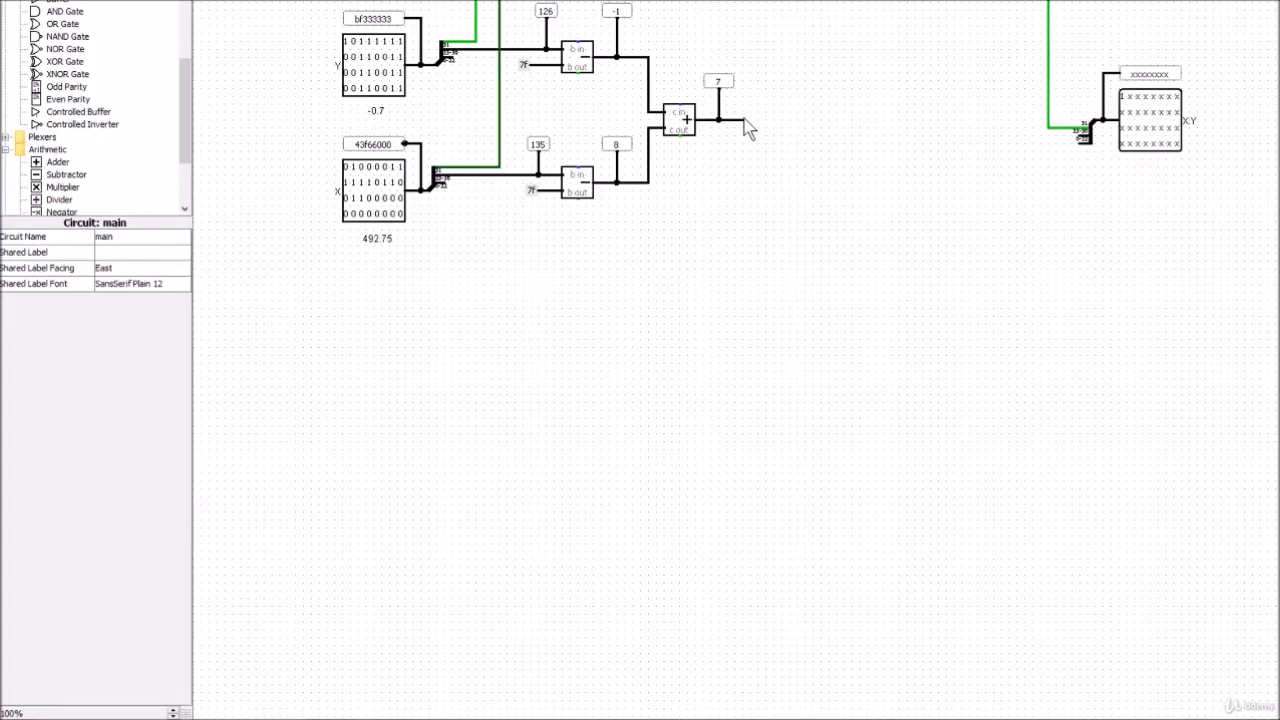
# Extend the exponent adder's output wire and place two 8-bit adders beyond it, one above the other
pyautogui.moveTo(743, 120); pyautogui.dragTo(768, 121)
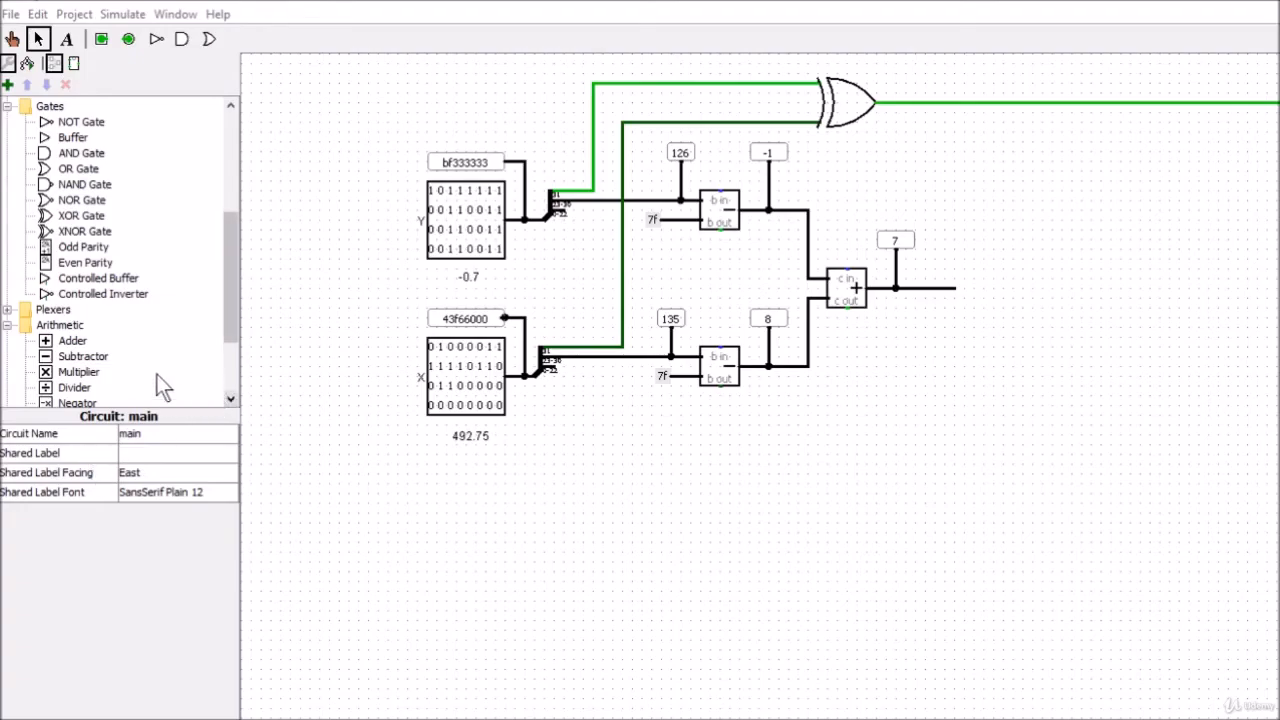
pyautogui.moveTo(230, 285); pyautogui.dragTo(232, 334)
pyautogui.click(72, 244)
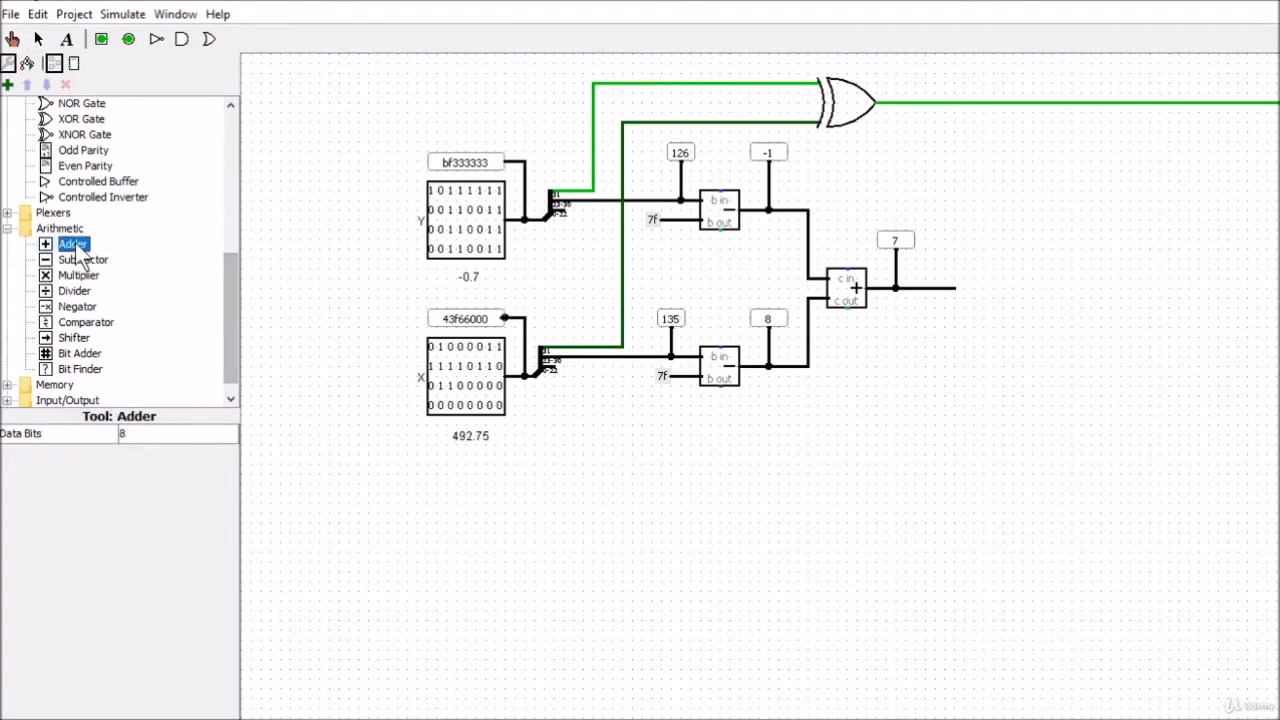
pyautogui.click(1030, 231)
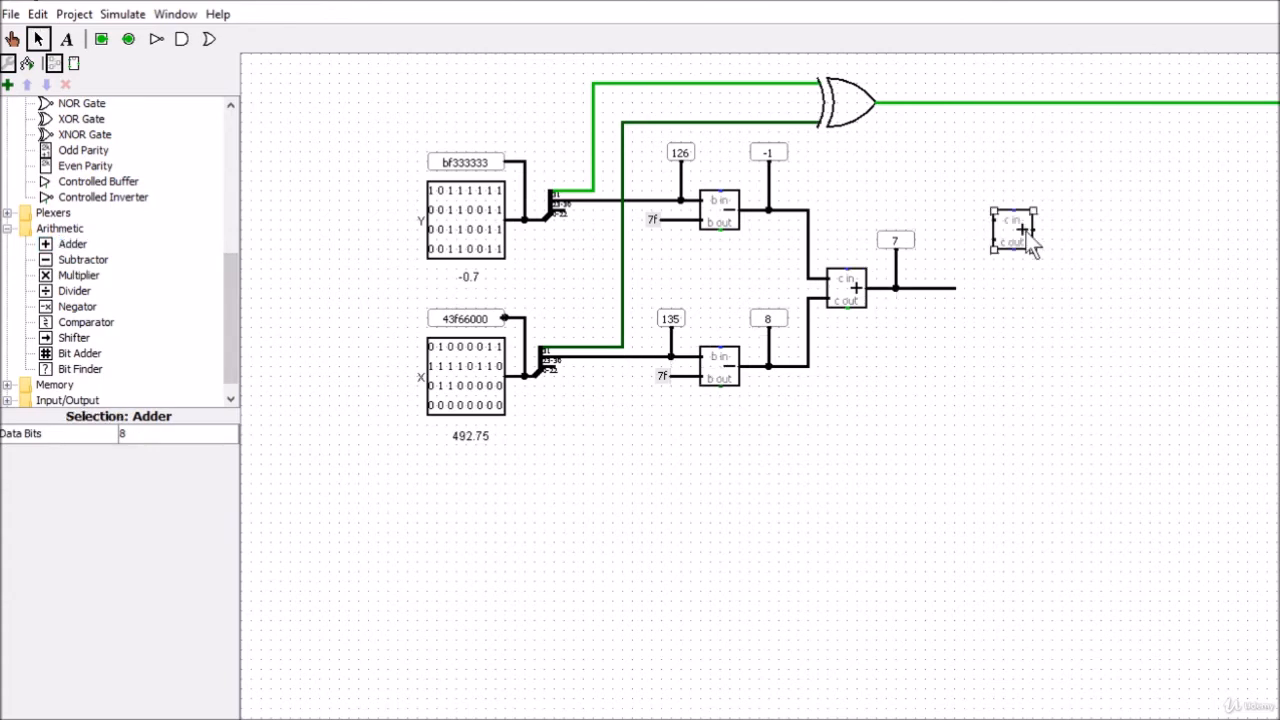
pyautogui.hotkey('ctrl', 'd')
pyautogui.moveTo(1021, 236); pyautogui.dragTo(1013, 332)
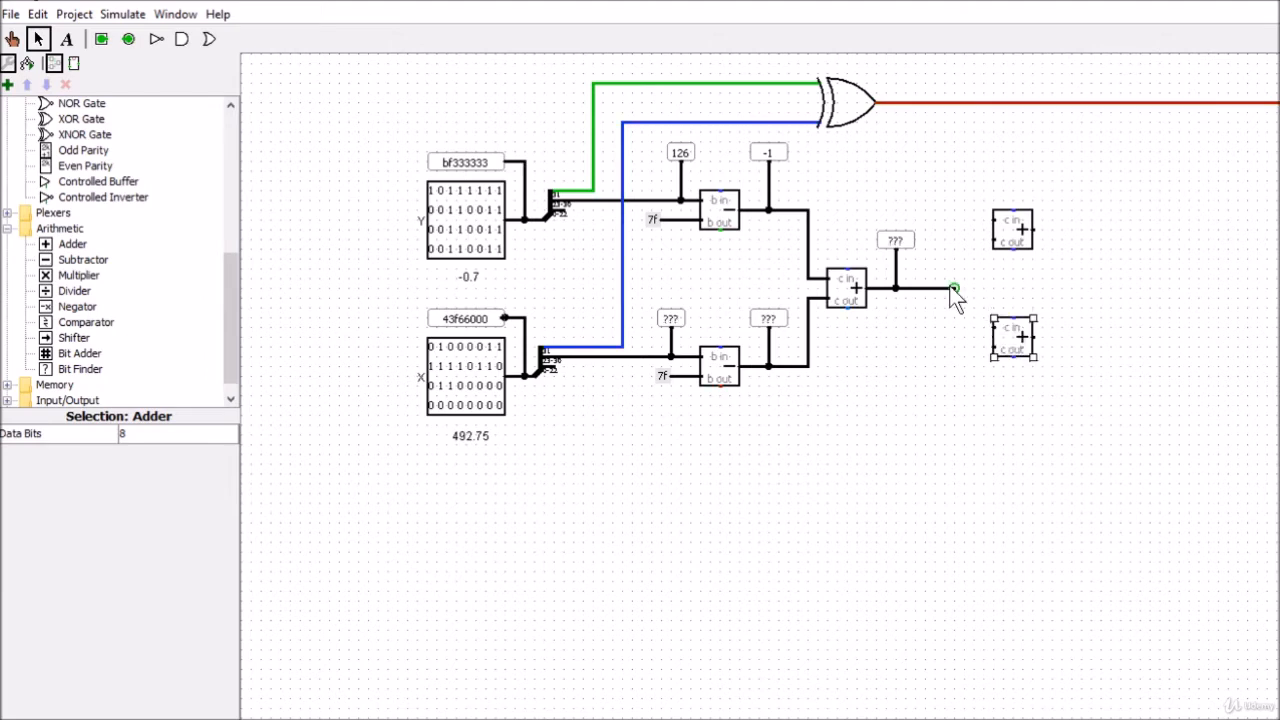
# Branch the exponent sum wire to one input of each new adder and add a short wire stub to each remaining input
pyautogui.moveTo(953, 289); pyautogui.dragTo(998, 342)
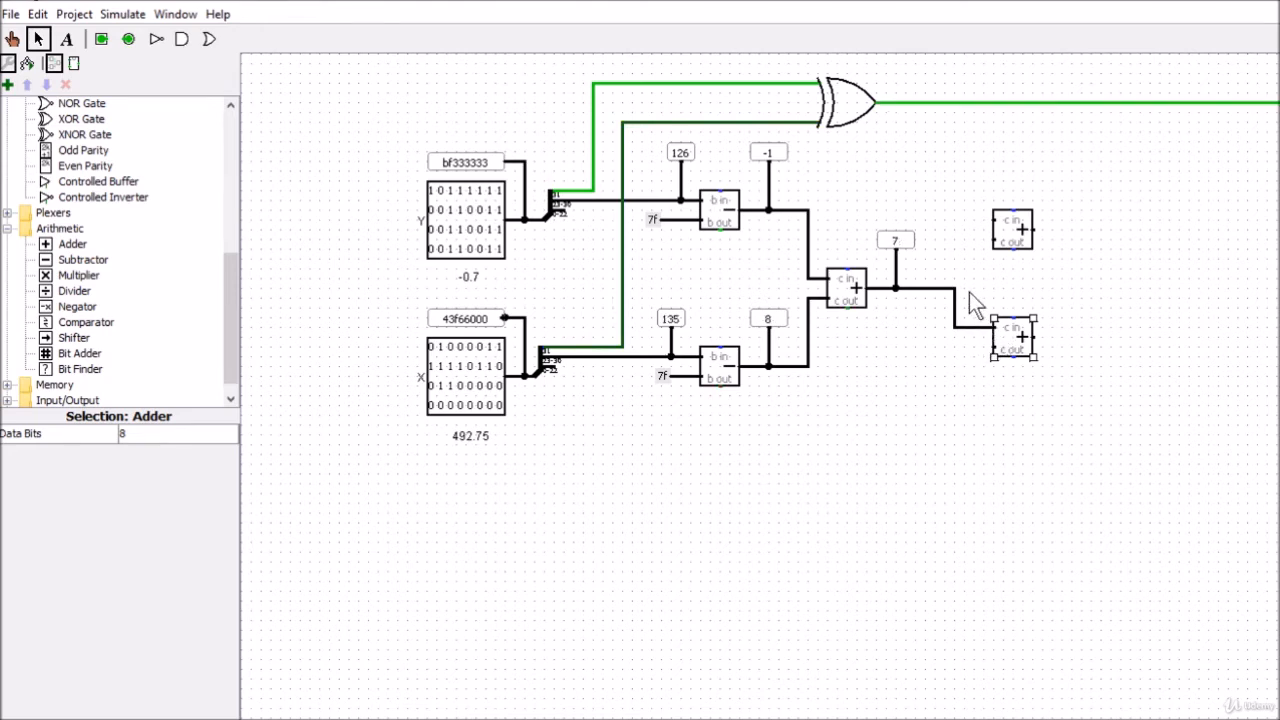
pyautogui.moveTo(955, 288)
pyautogui.mouseDown()
pyautogui.moveTo(966, 251)
pyautogui.moveTo(993, 241)
pyautogui.mouseUp()
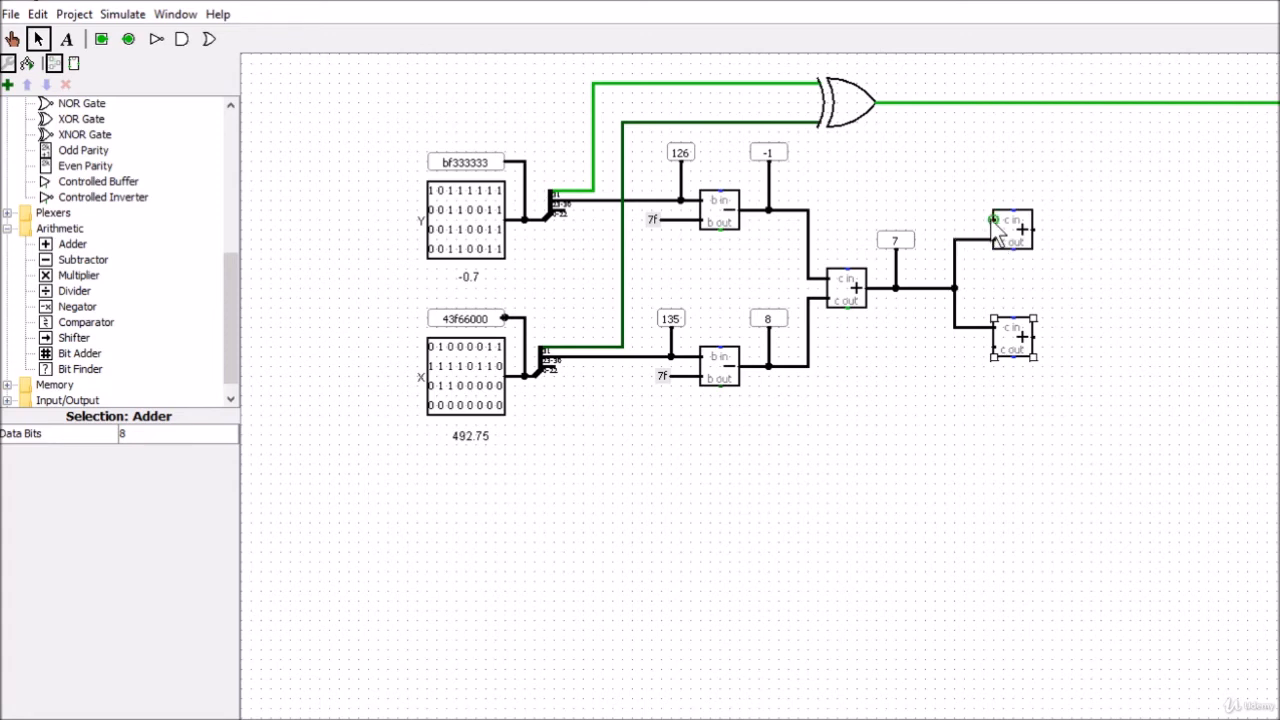
pyautogui.moveTo(994, 224)
pyautogui.mouseDown()
pyautogui.moveTo(958, 224)
pyautogui.moveTo(971, 219)
pyautogui.mouseUp()
pyautogui.moveTo(993, 348); pyautogui.dragTo(971, 348)
# Duplicate the 0x7f constant from X's subtractor and connect it to the free input of the upper bias adder
pyautogui.click(662, 378)
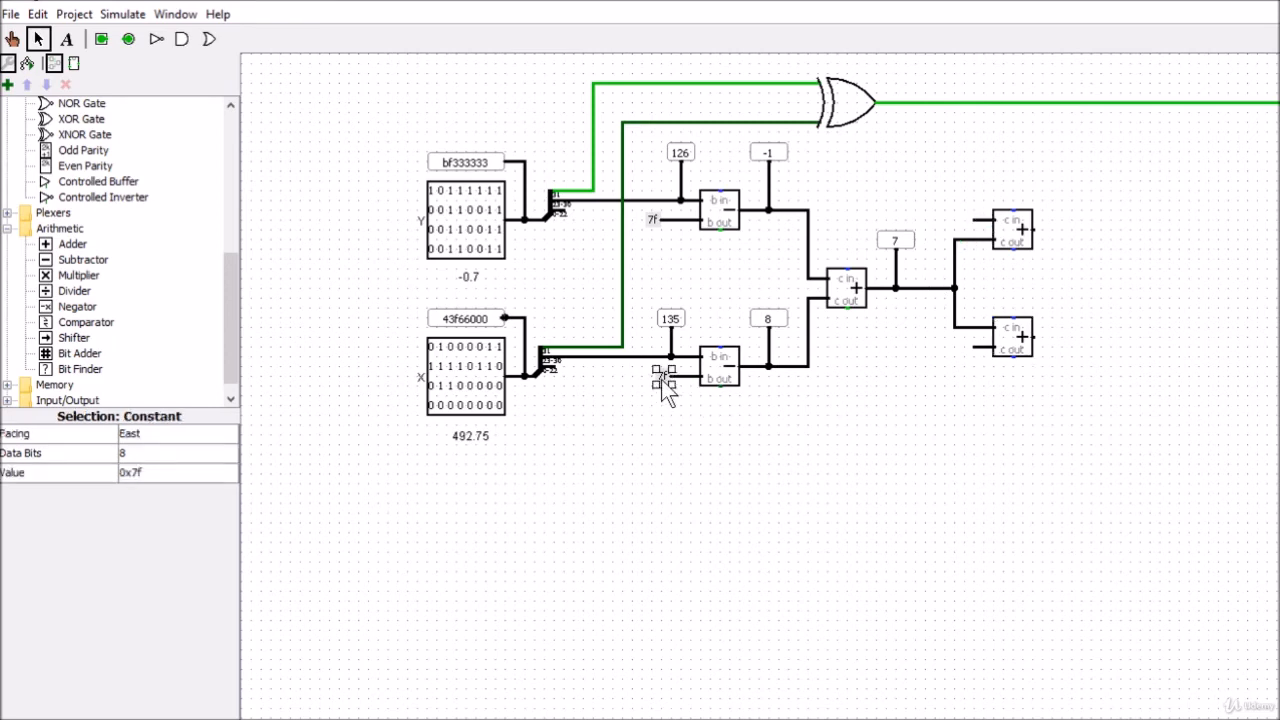
pyautogui.hotkey('ctrl', 'd')
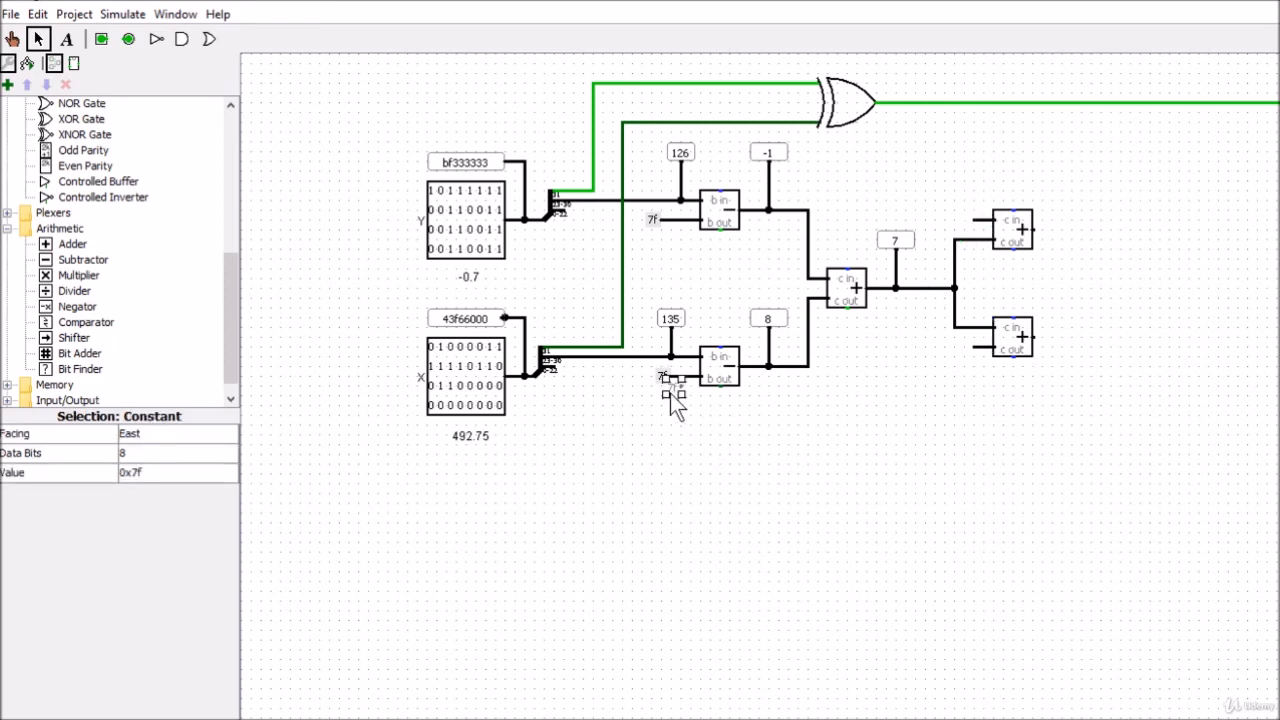
pyautogui.moveTo(672, 392); pyautogui.dragTo(965, 221)
pyautogui.click(904, 398)
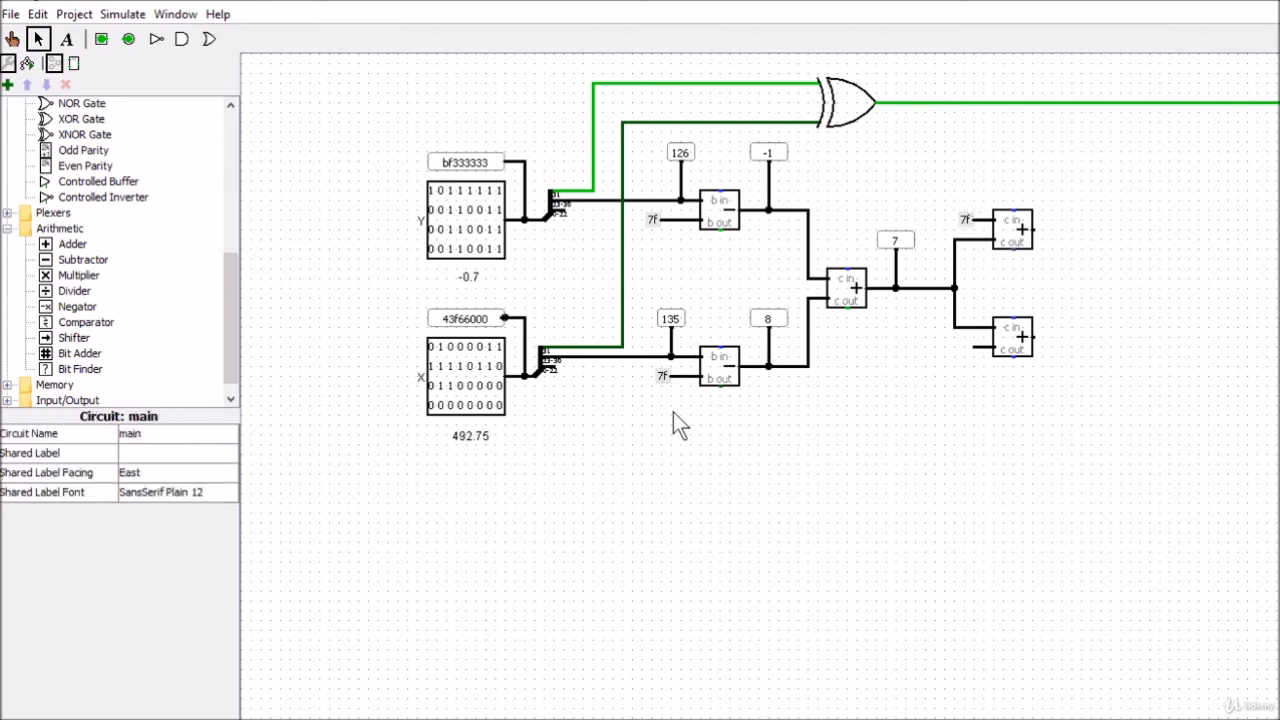
# Duplicate the upper bias adder's constant onto the lower adder's free input and set its value to 0x80
pyautogui.click(965, 222)
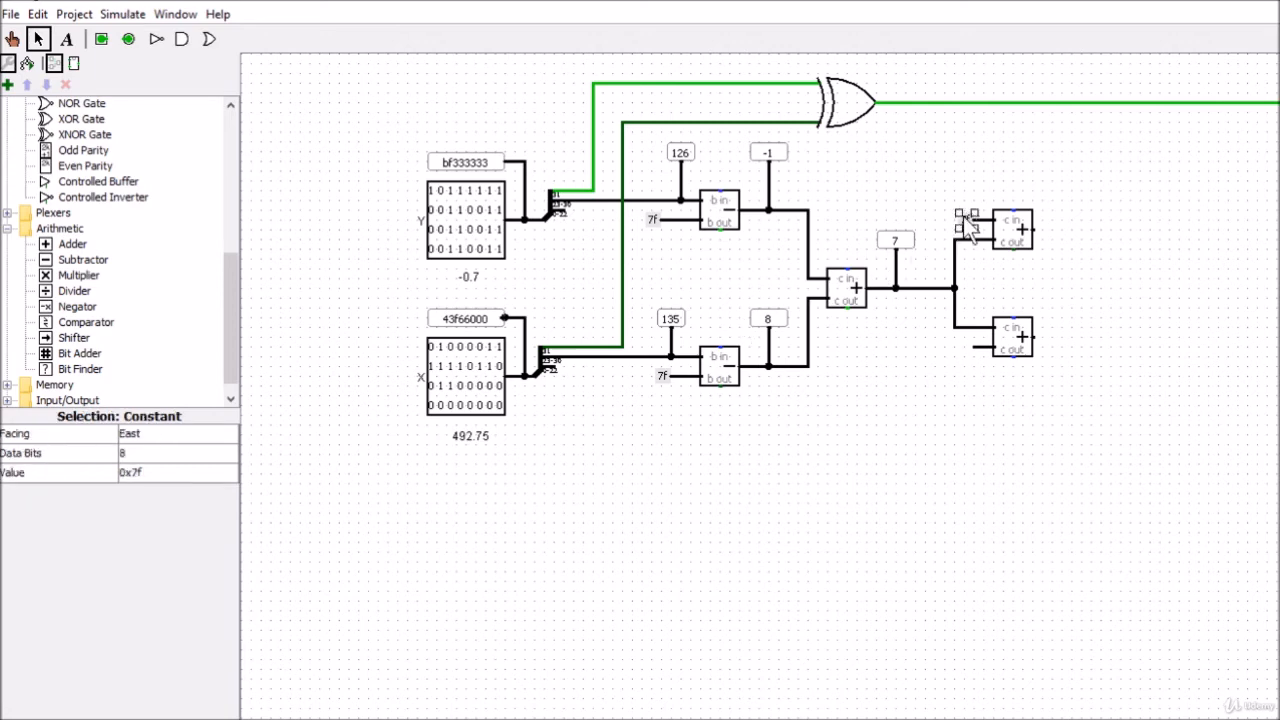
pyautogui.hotkey('ctrl', 'd')
pyautogui.moveTo(969, 231); pyautogui.dragTo(961, 351)
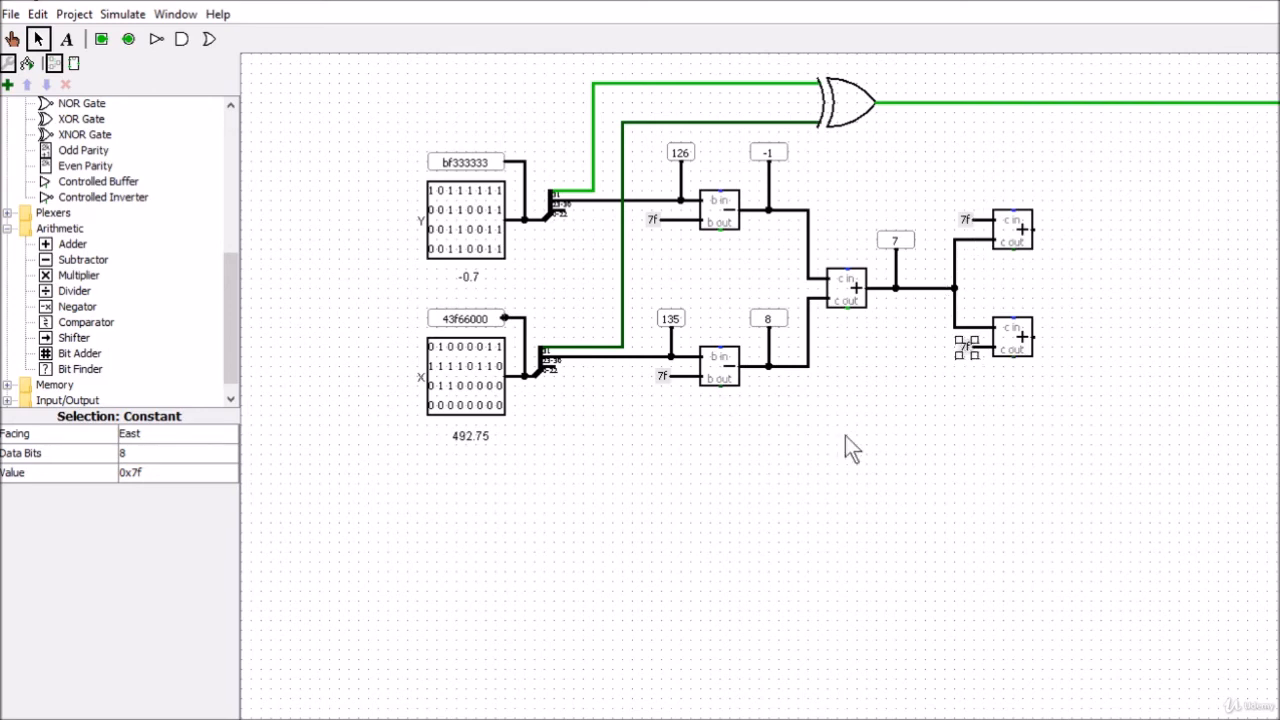
pyautogui.click(177, 473)
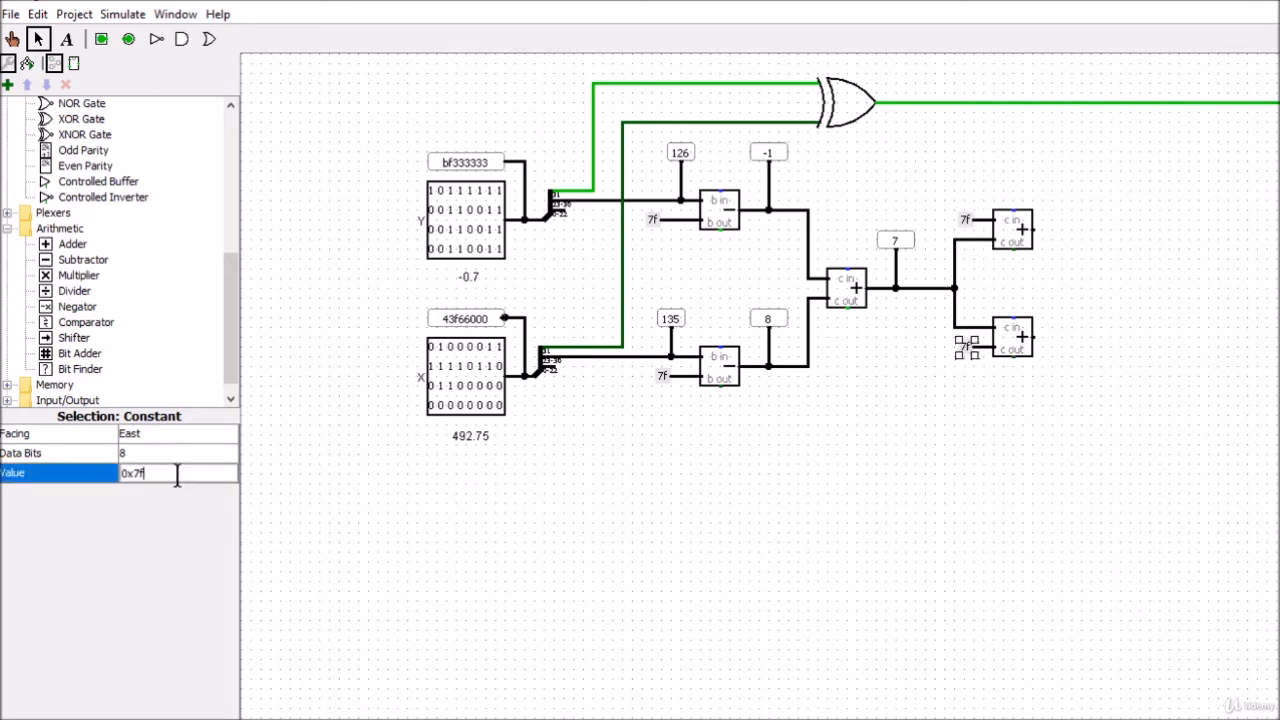
pyautogui.press('BackSpace')
pyautogui.press('BackSpace')
pyautogui.write('80')
pyautogui.press('Return')
pyautogui.click(401, 517)
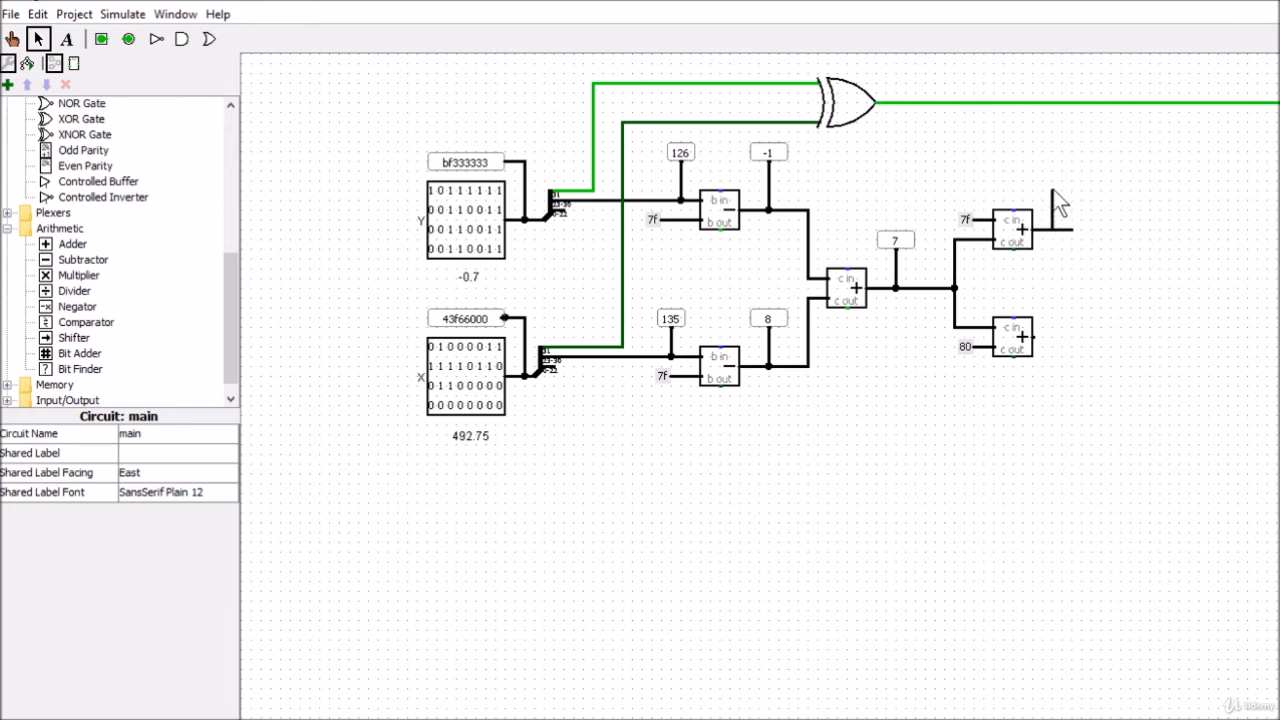
# Branch a wire upward from the upper bias adder's output and attach a duplicate of Y's signed exponent probe to its end
pyautogui.moveTo(1053, 190); pyautogui.dragTo(1053, 170)
pyautogui.click(768, 153)
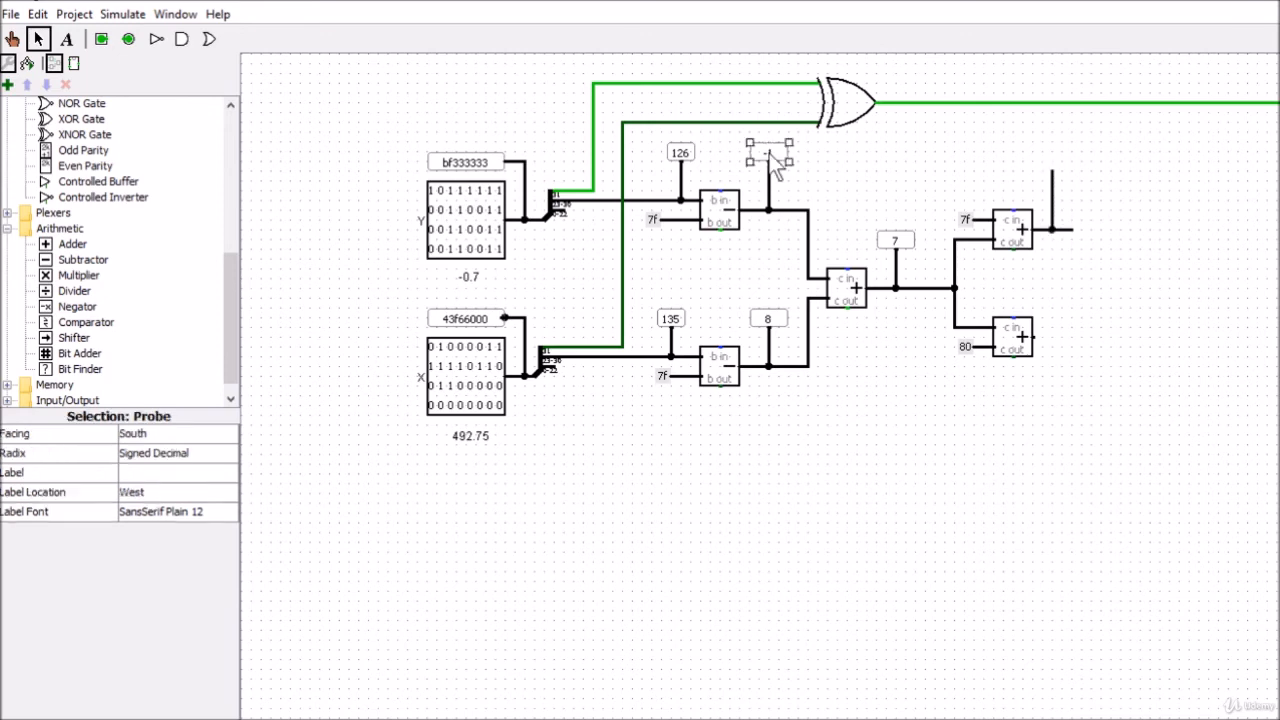
pyautogui.hotkey('ctrl', 'd')
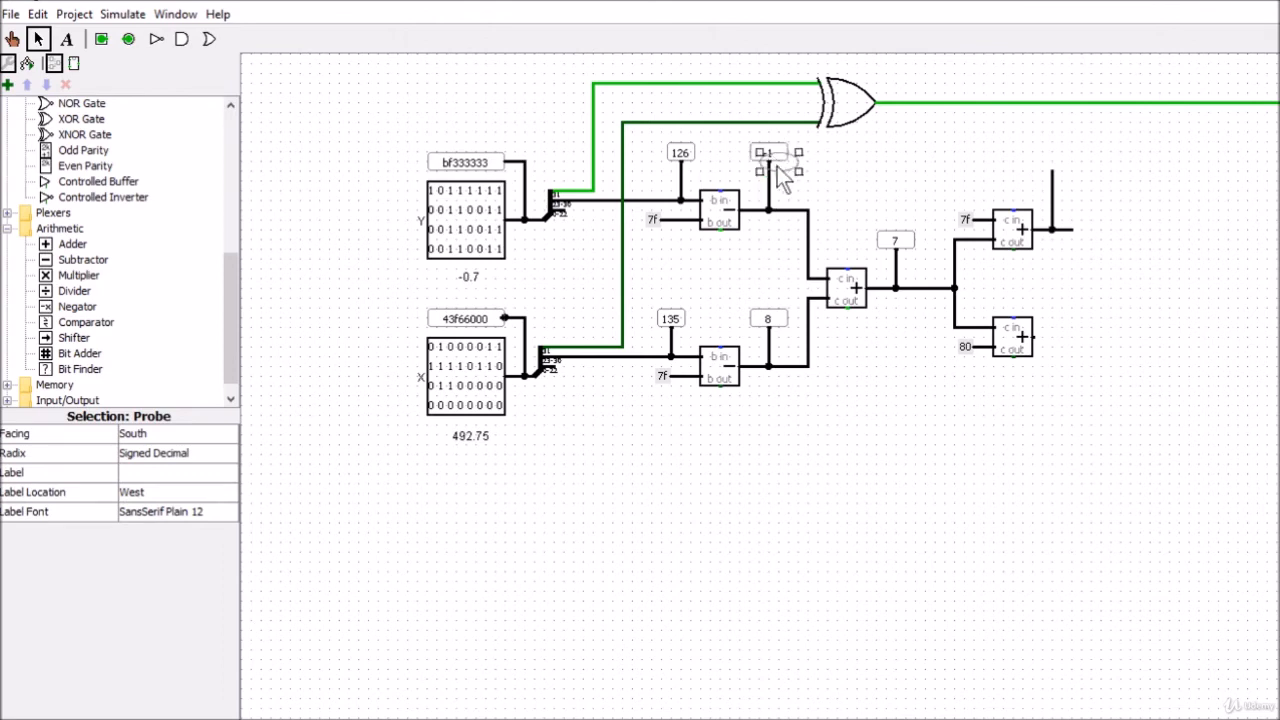
pyautogui.moveTo(777, 164); pyautogui.dragTo(1051, 163)
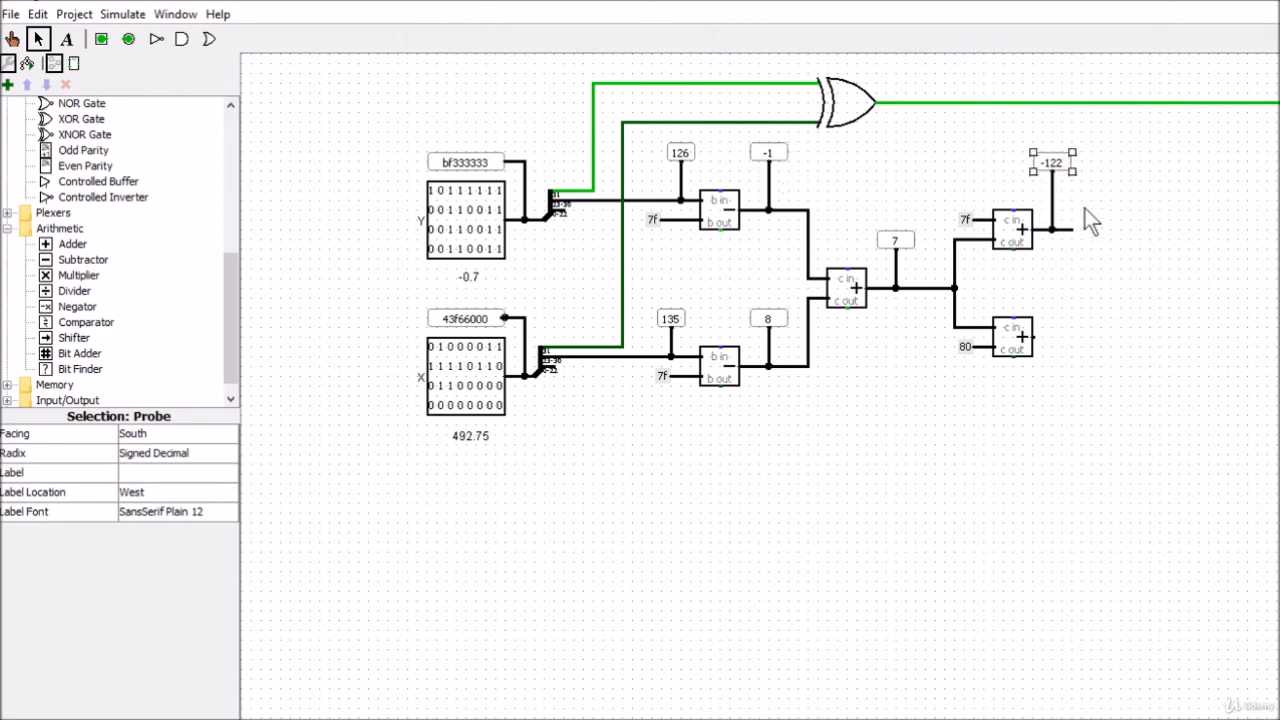
pyautogui.click(1097, 200)
# Set the radix of the upper bias adder's output probe to Unsigned Decimal
pyautogui.click(1051, 163)
pyautogui.click(147, 455)
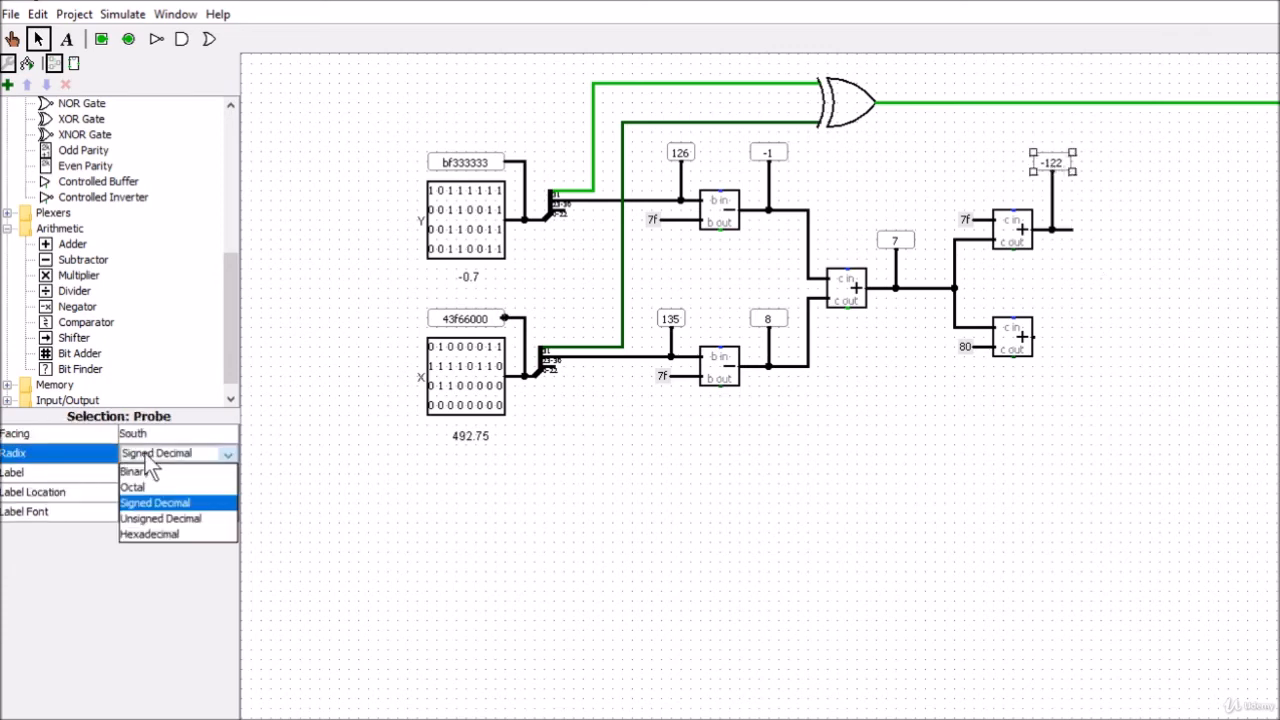
pyautogui.click(150, 518)
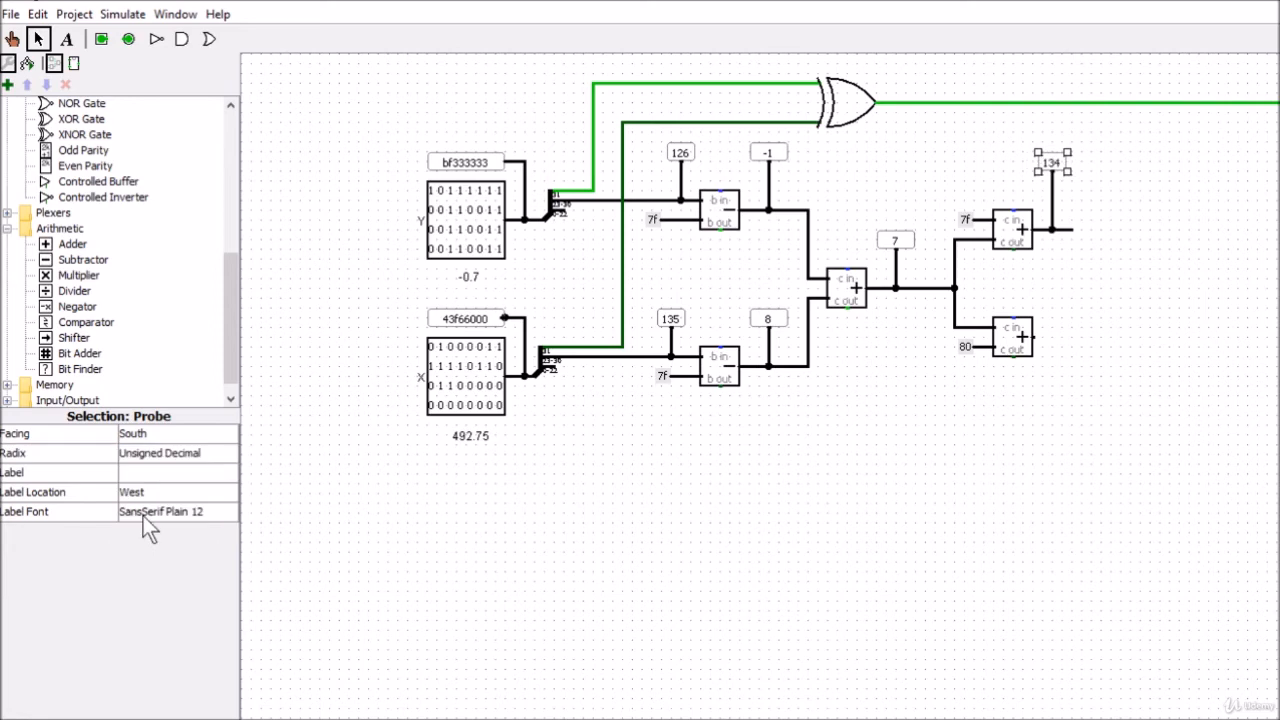
pyautogui.click(1098, 275)
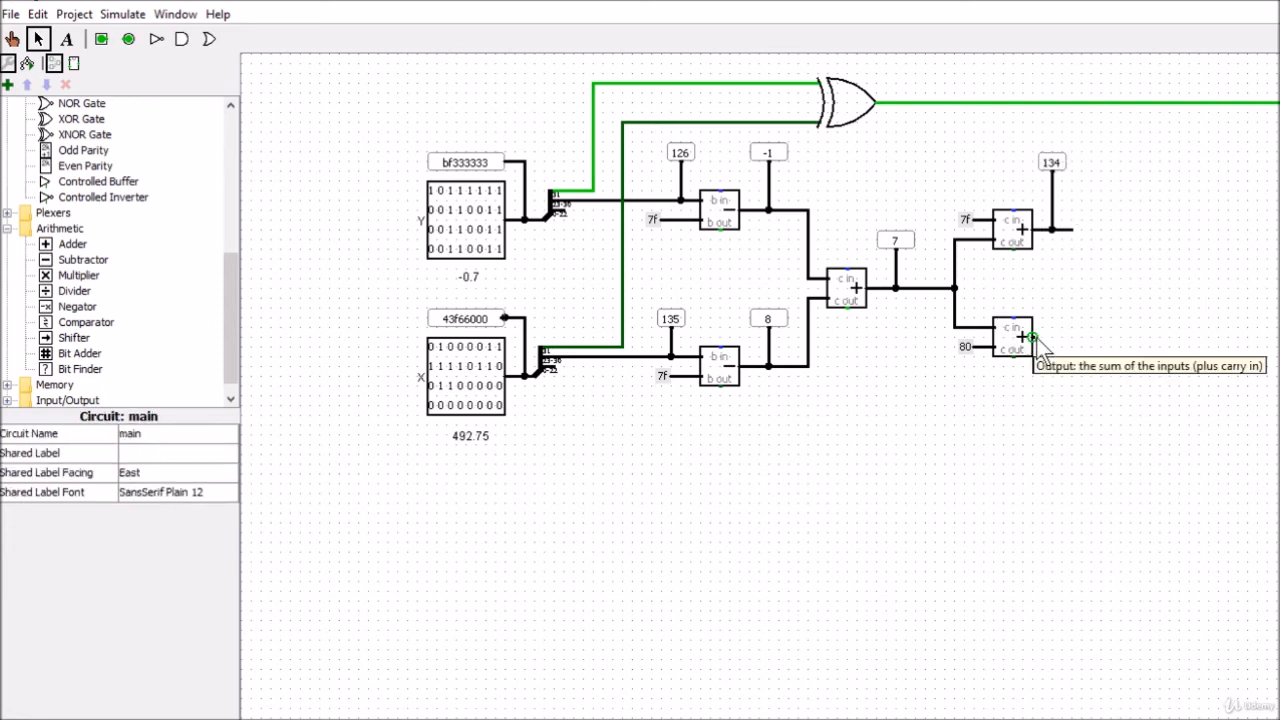
# Extend the lower bias adder's output with a downward branch and place a duplicate of the upper adder's probe below it
pyautogui.moveTo(1037, 338); pyautogui.dragTo(1047, 338)
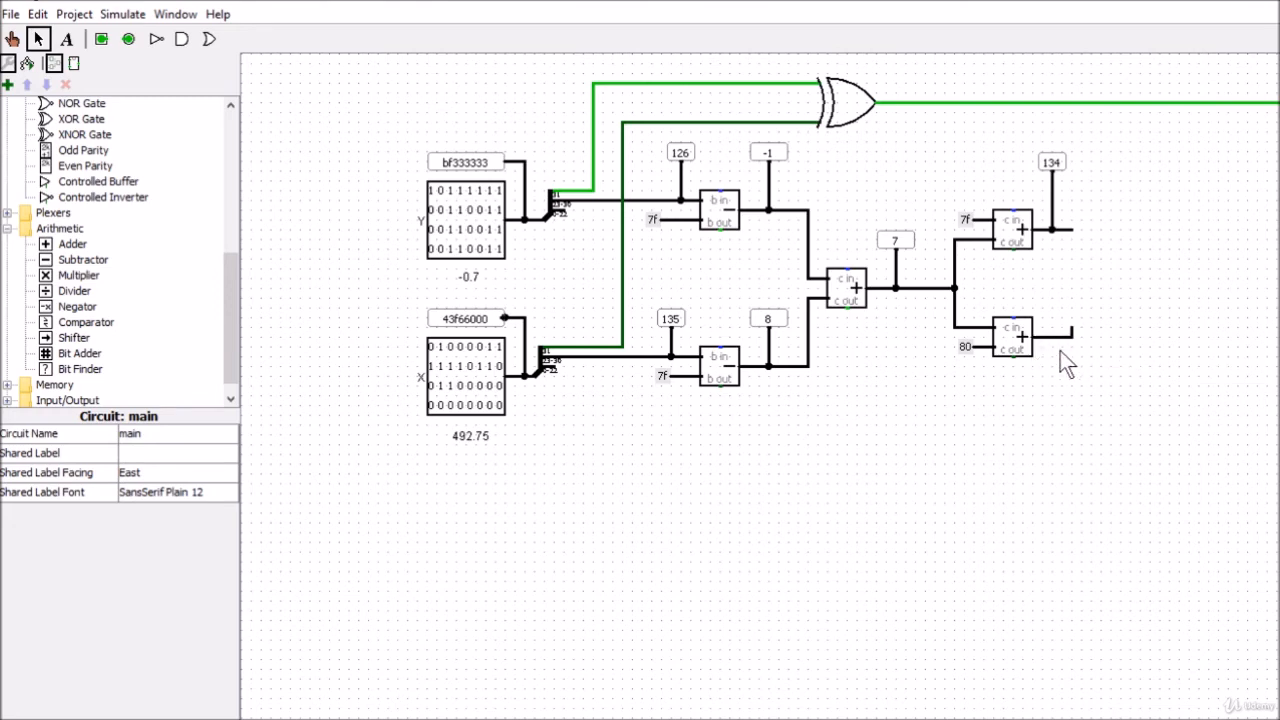
pyautogui.moveTo(1061, 339); pyautogui.dragTo(1061, 381)
pyautogui.click(1055, 166)
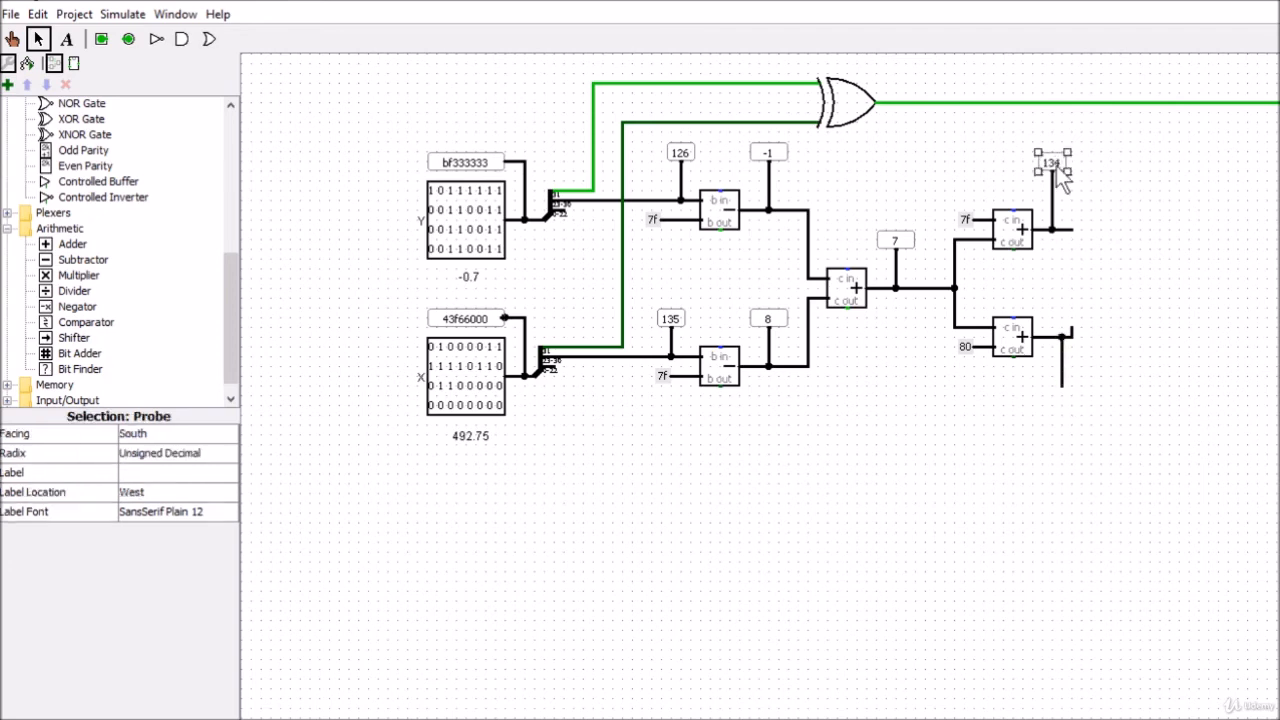
pyautogui.hotkey('ctrl', 'd')
pyautogui.moveTo(1058, 171); pyautogui.dragTo(1045, 423)
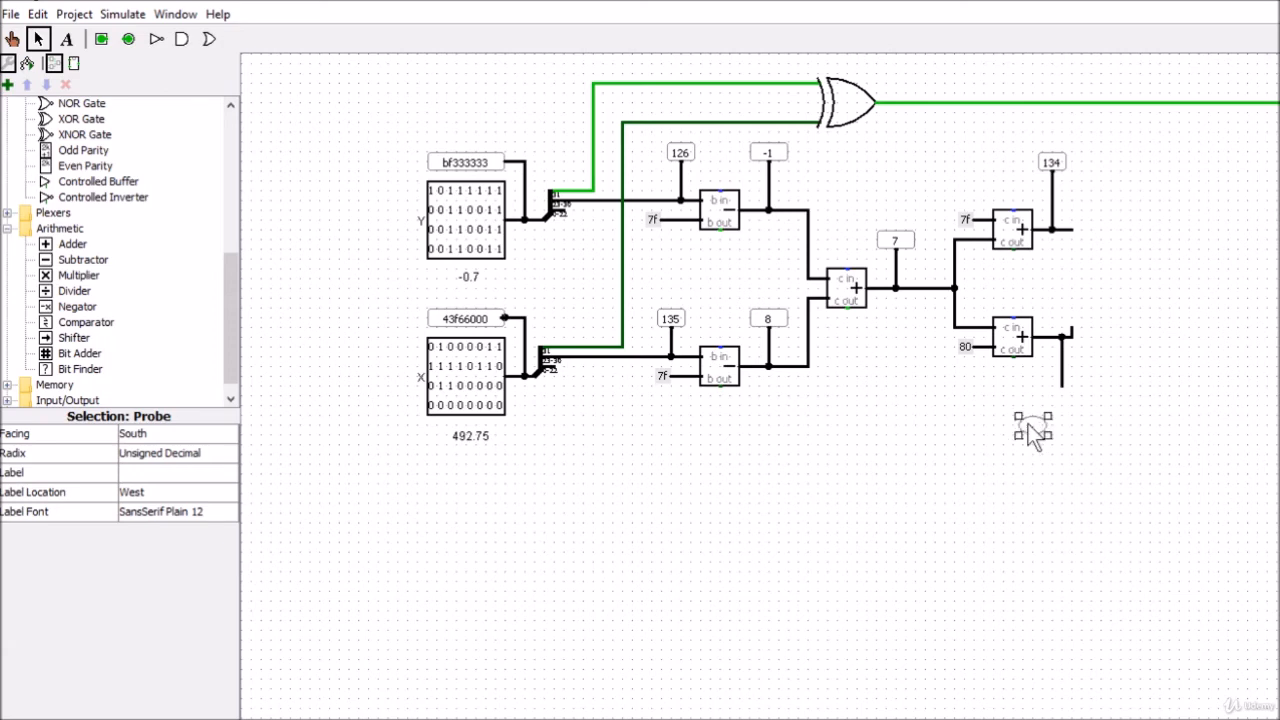
# Set the duplicated probe's facing to North and attach it to the downward branch of the lower bias adder's output
pyautogui.click(150, 433)
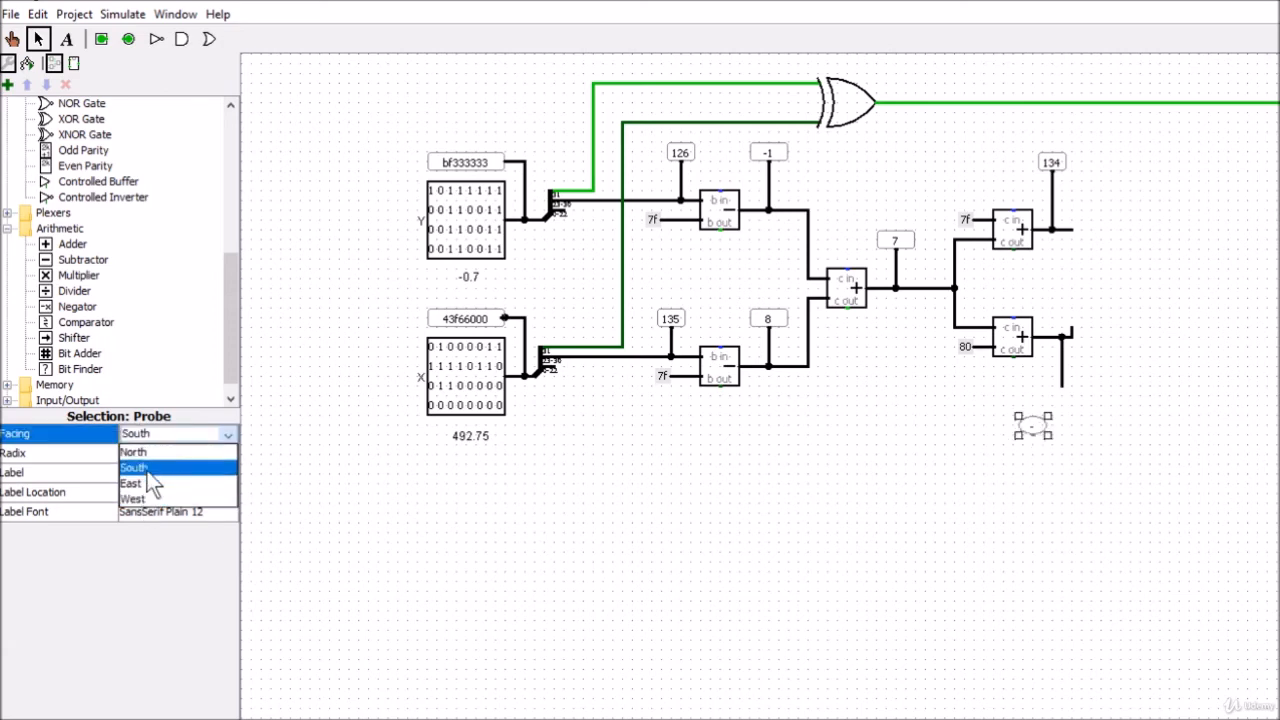
pyautogui.click(155, 452)
pyautogui.moveTo(1033, 447); pyautogui.dragTo(1062, 398)
pyautogui.click(1029, 477)
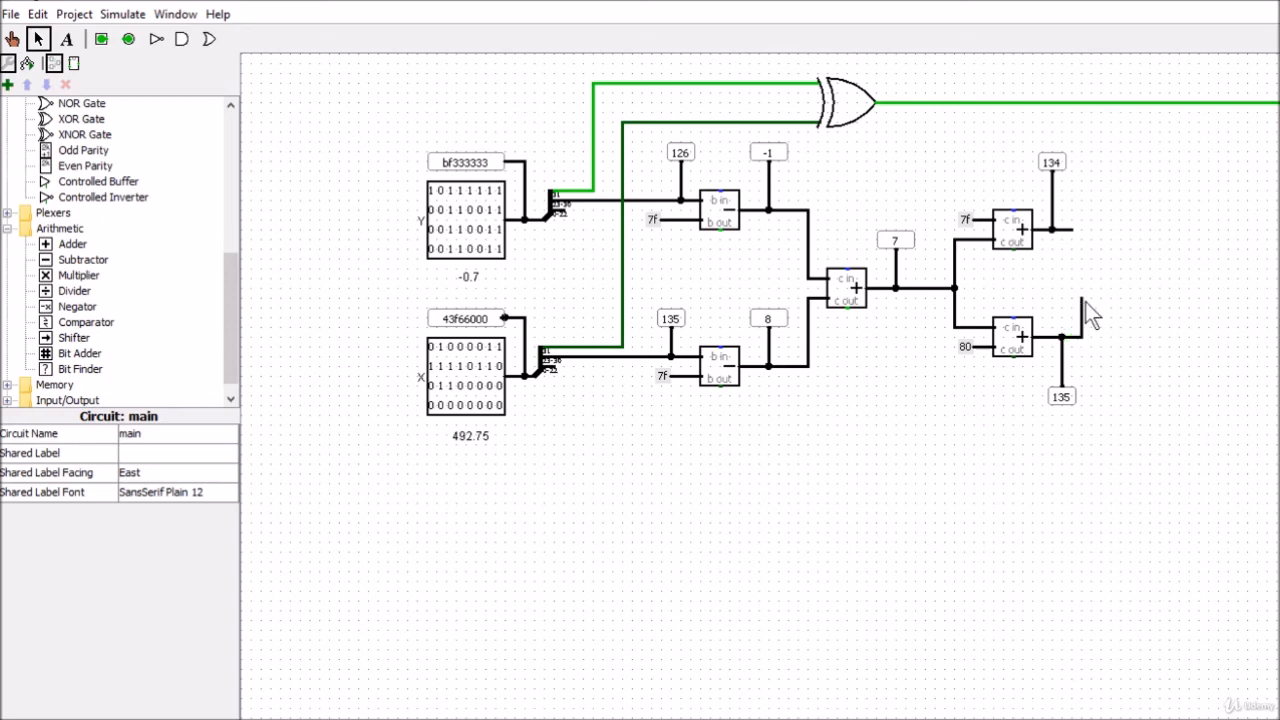
# Route both bias adders' output wires toward each other and place a multiplexer just beyond their ends
pyautogui.moveTo(1073, 237); pyautogui.dragTo(1082, 231)
pyautogui.moveTo(1080, 308); pyautogui.dragTo(1112, 308)
pyautogui.moveTo(229, 283); pyautogui.dragTo(213, 333)
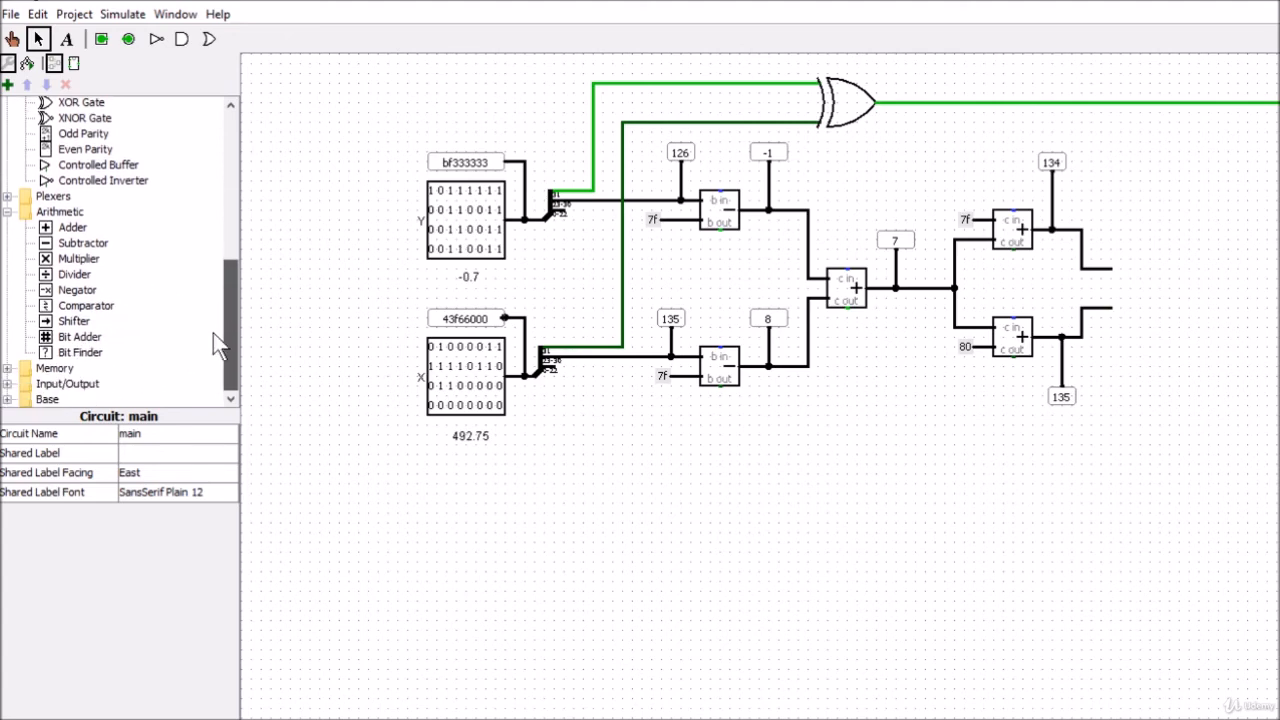
pyautogui.click(9, 197)
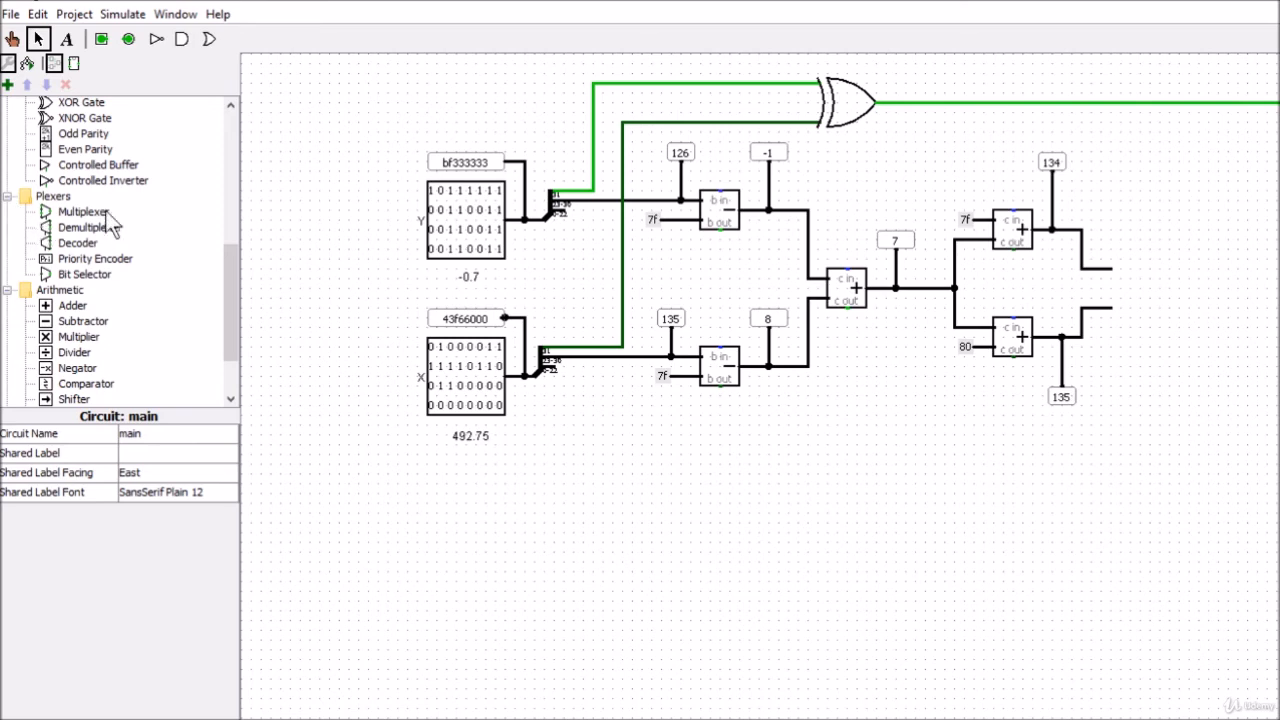
pyautogui.click(82, 211)
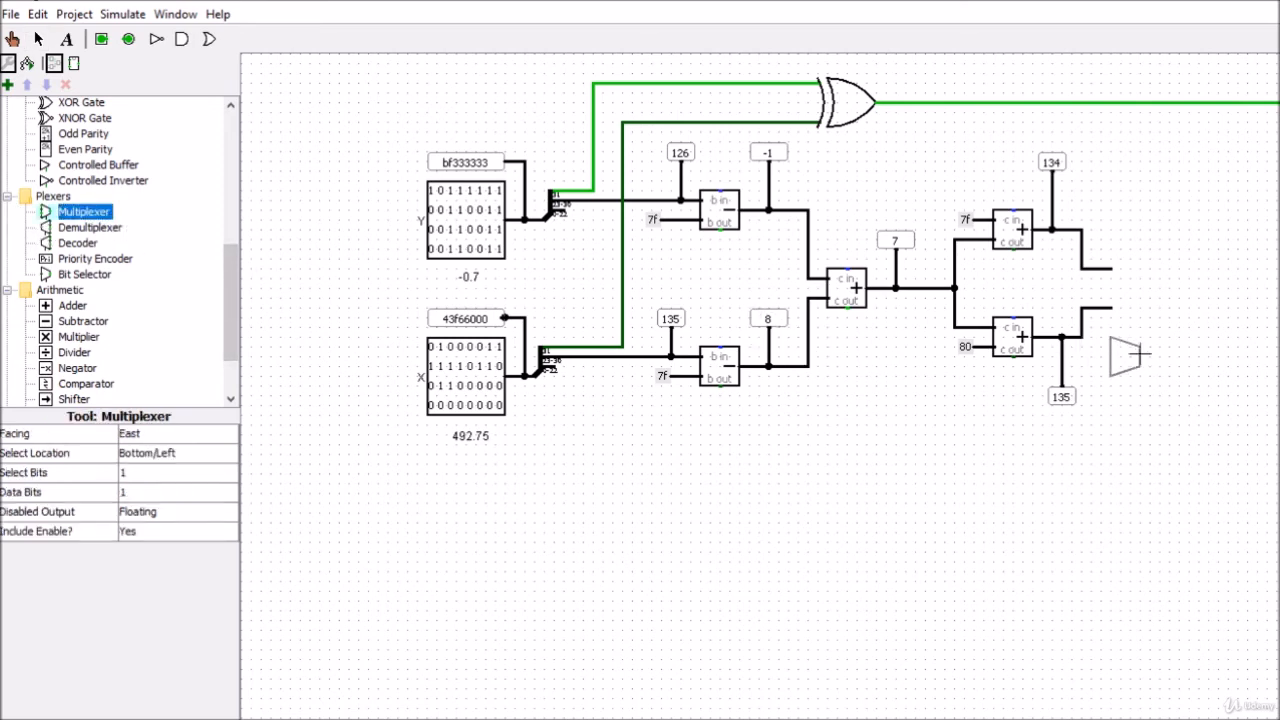
pyautogui.click(1160, 288)
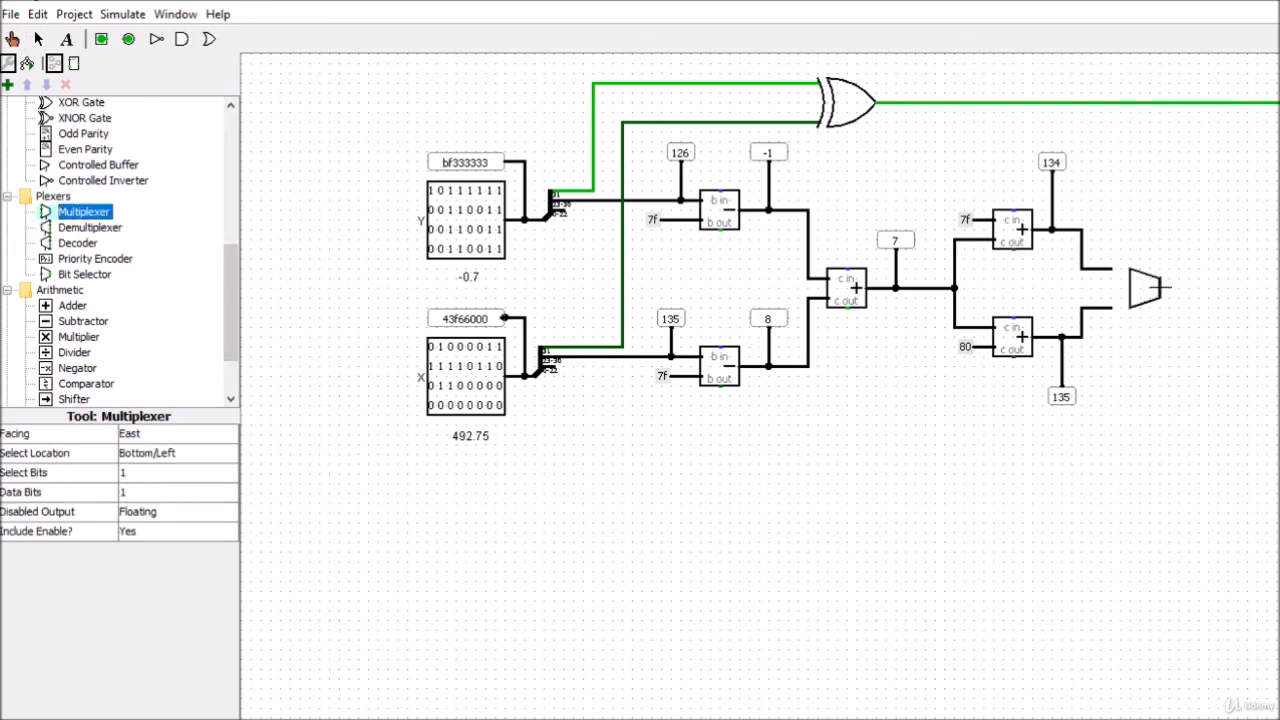
pyautogui.click(1134, 358)
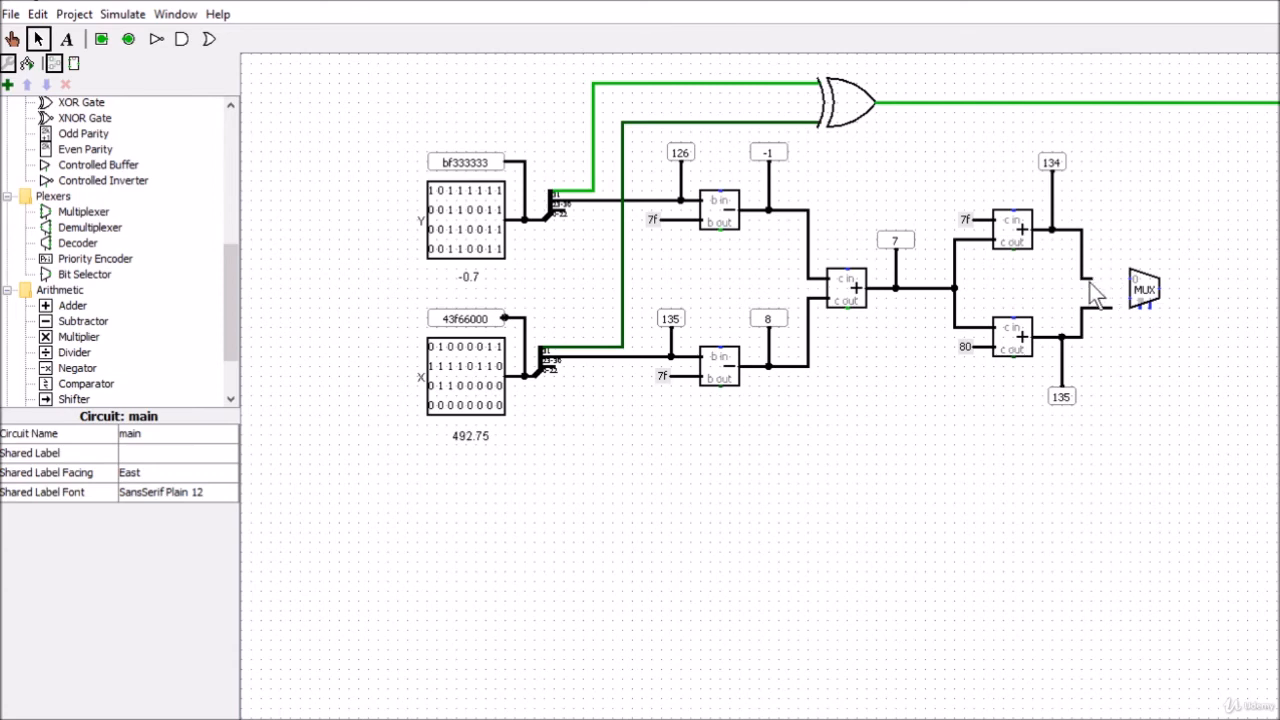
# Connect the two bias adder outputs to the multiplexer's data inputs and set its data bits to 8
pyautogui.moveTo(1082, 270); pyautogui.dragTo(1130, 298)
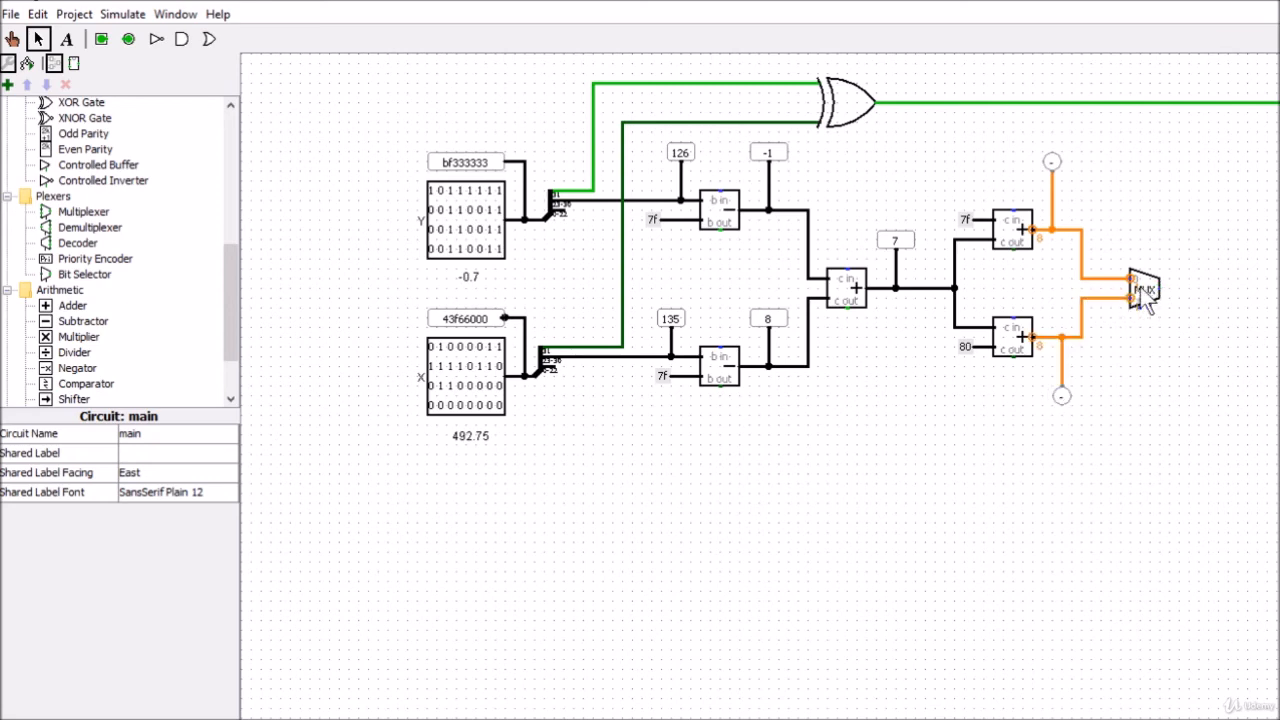
pyautogui.click(1140, 287)
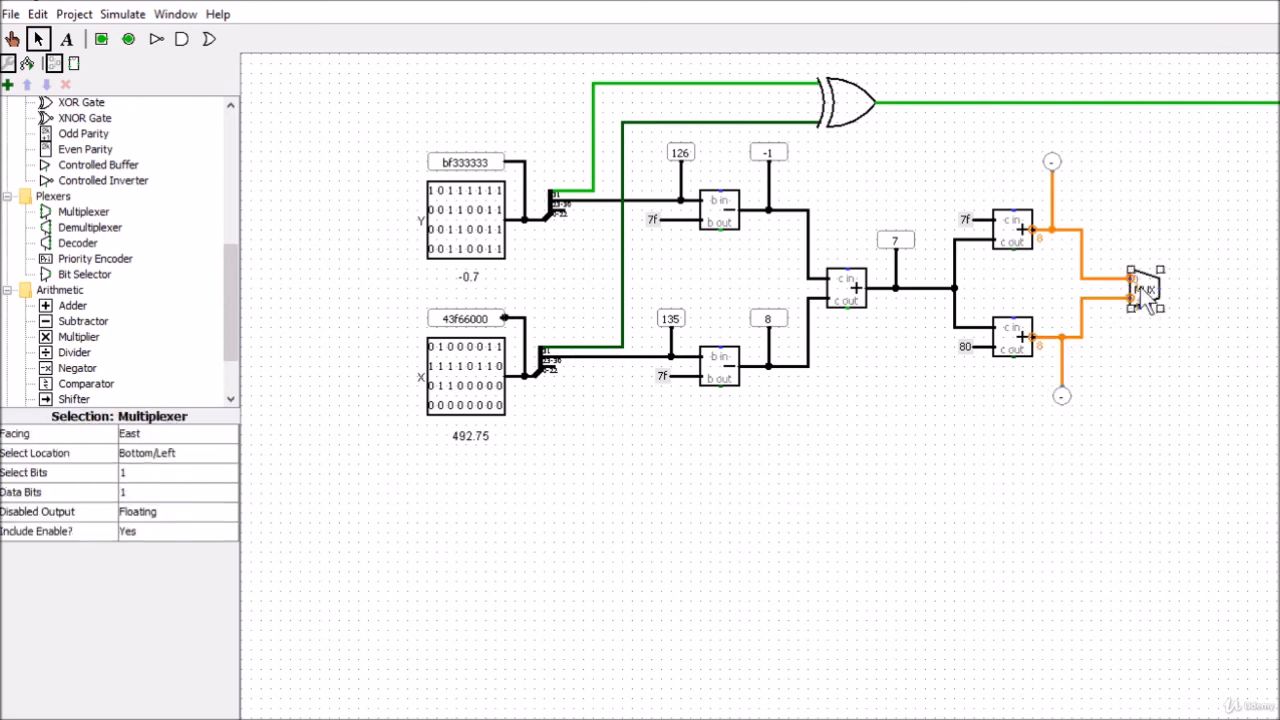
pyautogui.click(143, 491)
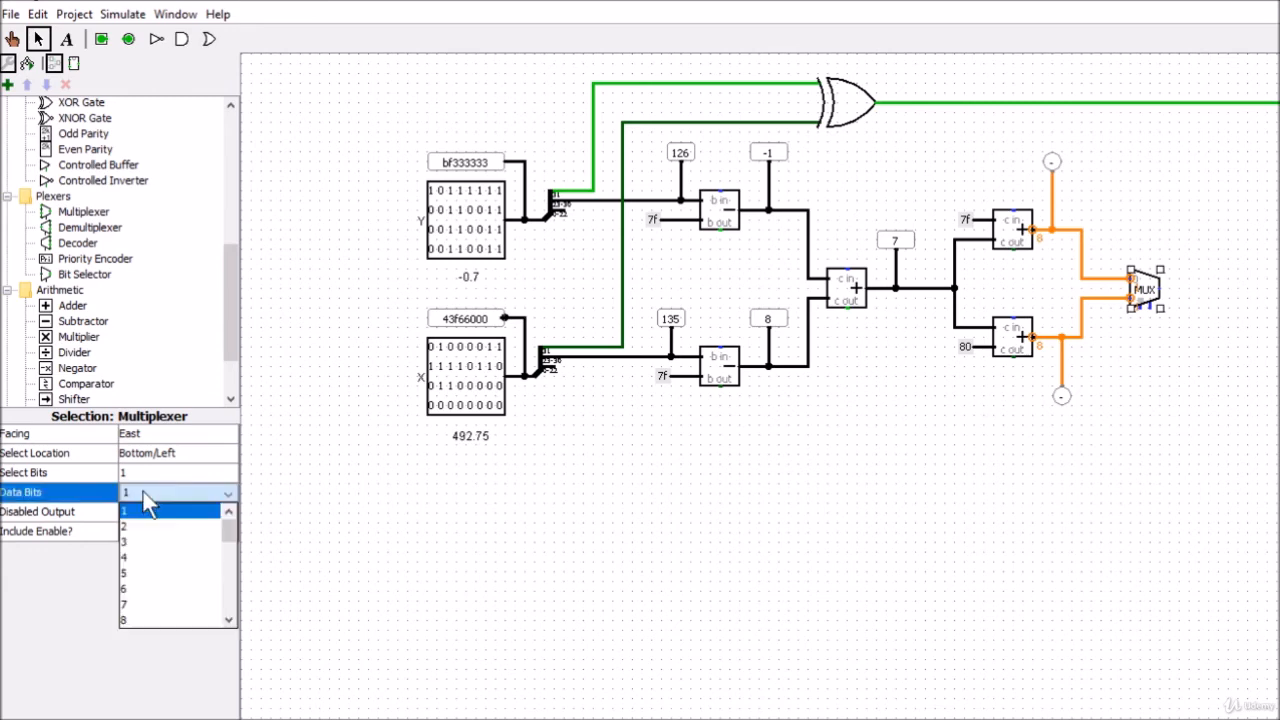
pyautogui.click(142, 620)
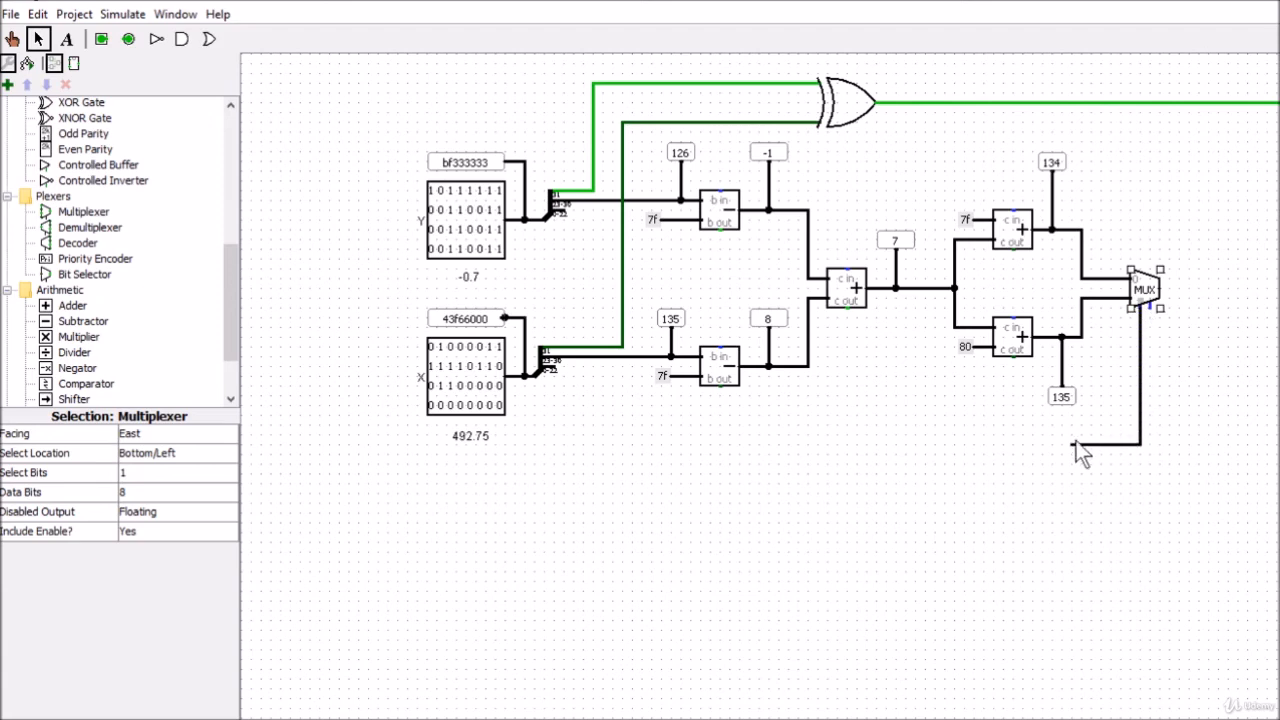
# Add wires to the multiplexer's select input and output, and attach a duplicate of Y's signed exponent probe to the output
pyautogui.moveTo(1076, 443); pyautogui.dragTo(1076, 443)
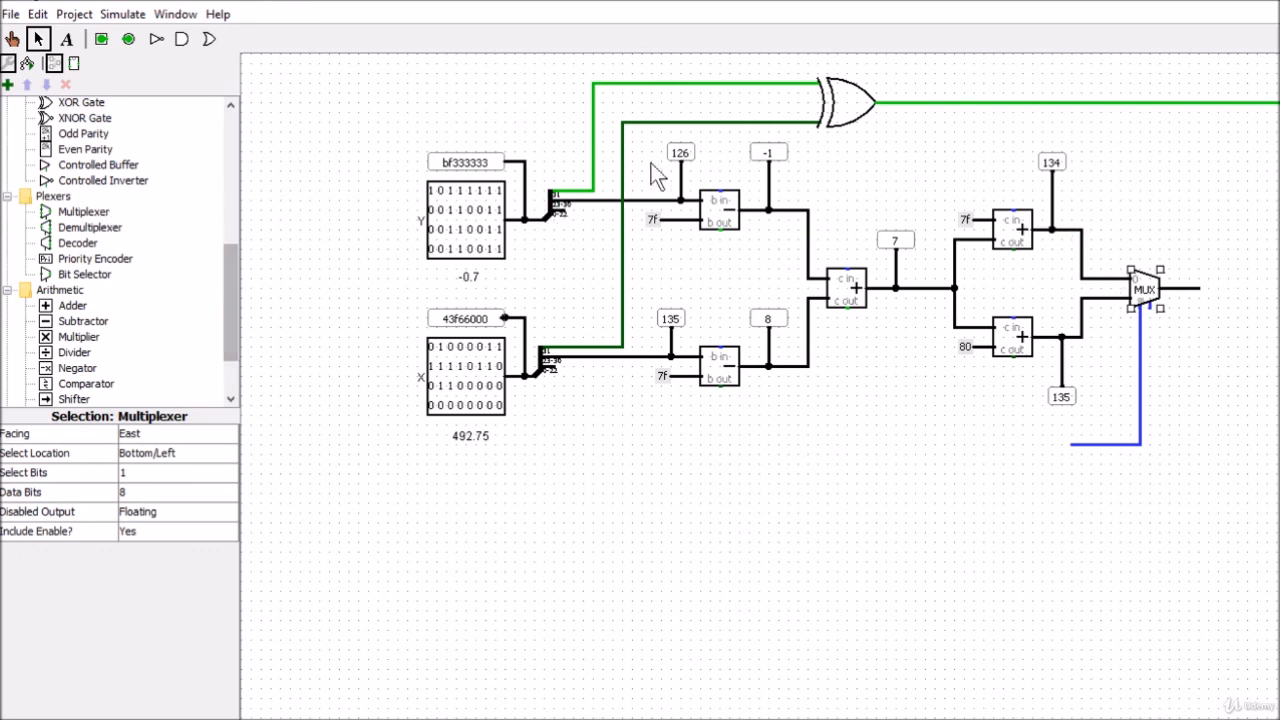
pyautogui.click(768, 156)
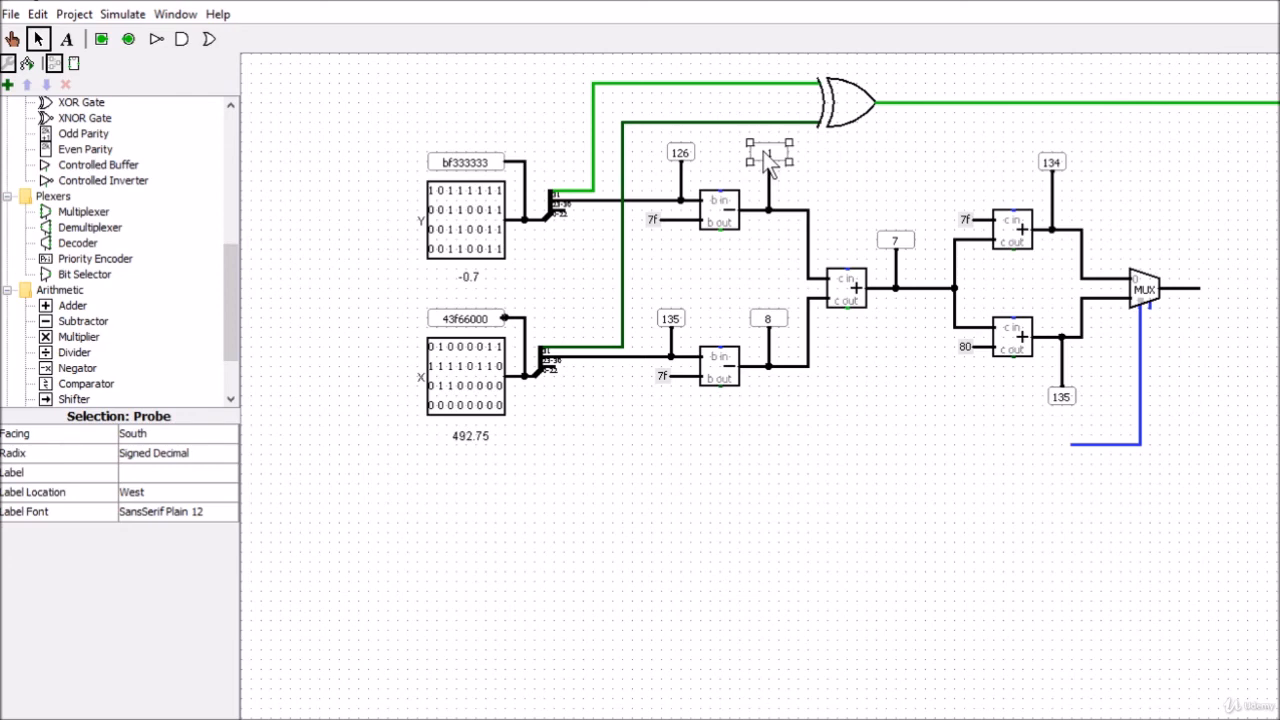
pyautogui.hotkey('ctrl', 'd')
pyautogui.moveTo(786, 166); pyautogui.dragTo(1184, 291)
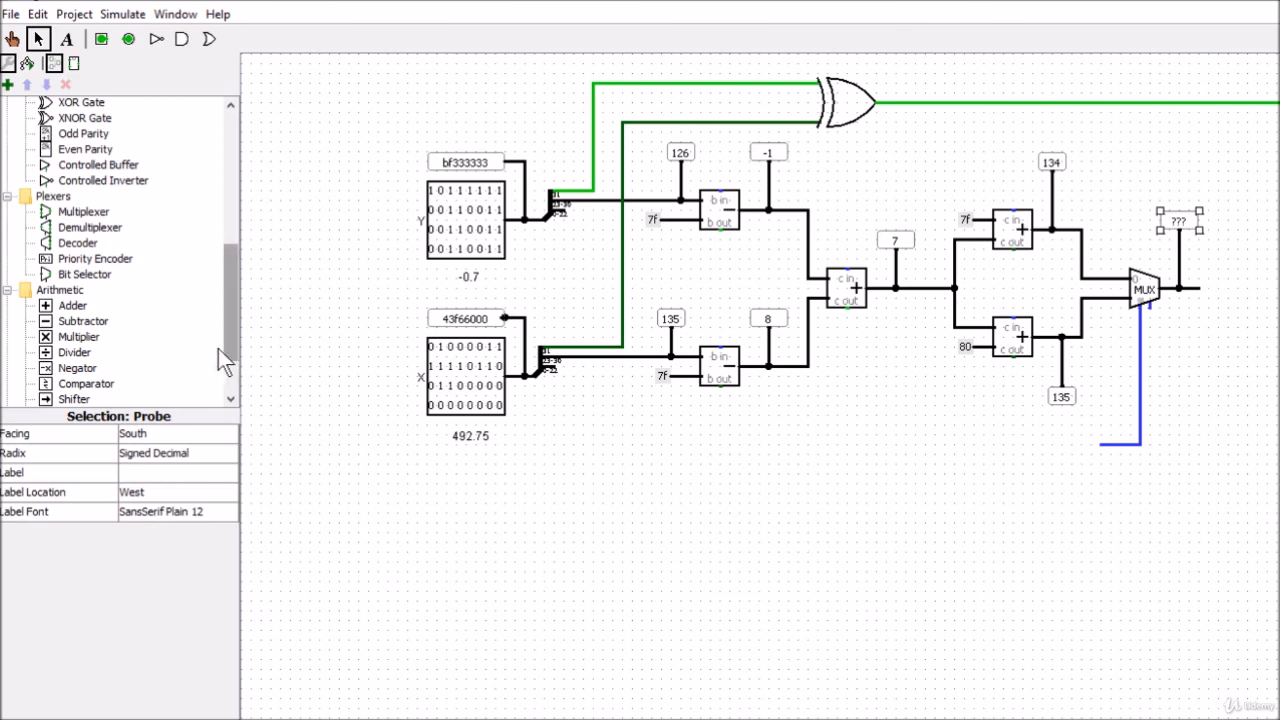
# Place a 1-bit input pin and connect it to the multiplexer's select wire
pyautogui.moveTo(229, 282); pyautogui.dragTo(223, 245)
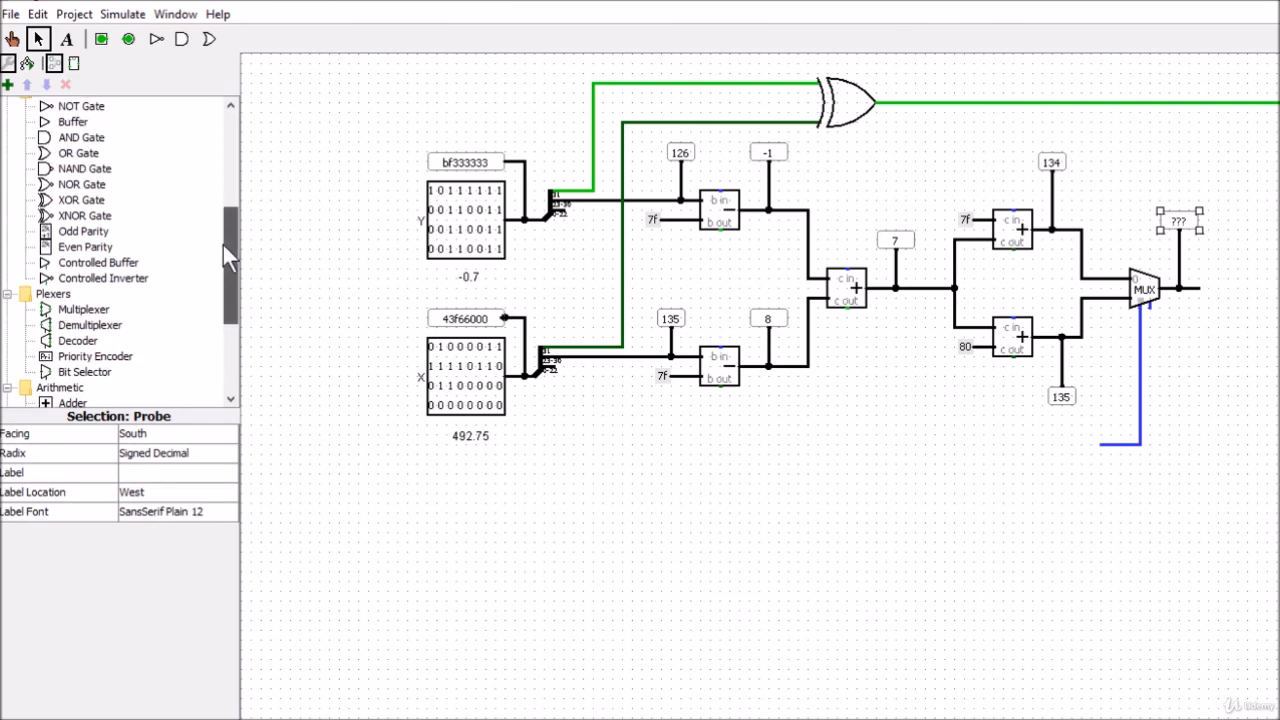
pyautogui.click(101, 40)
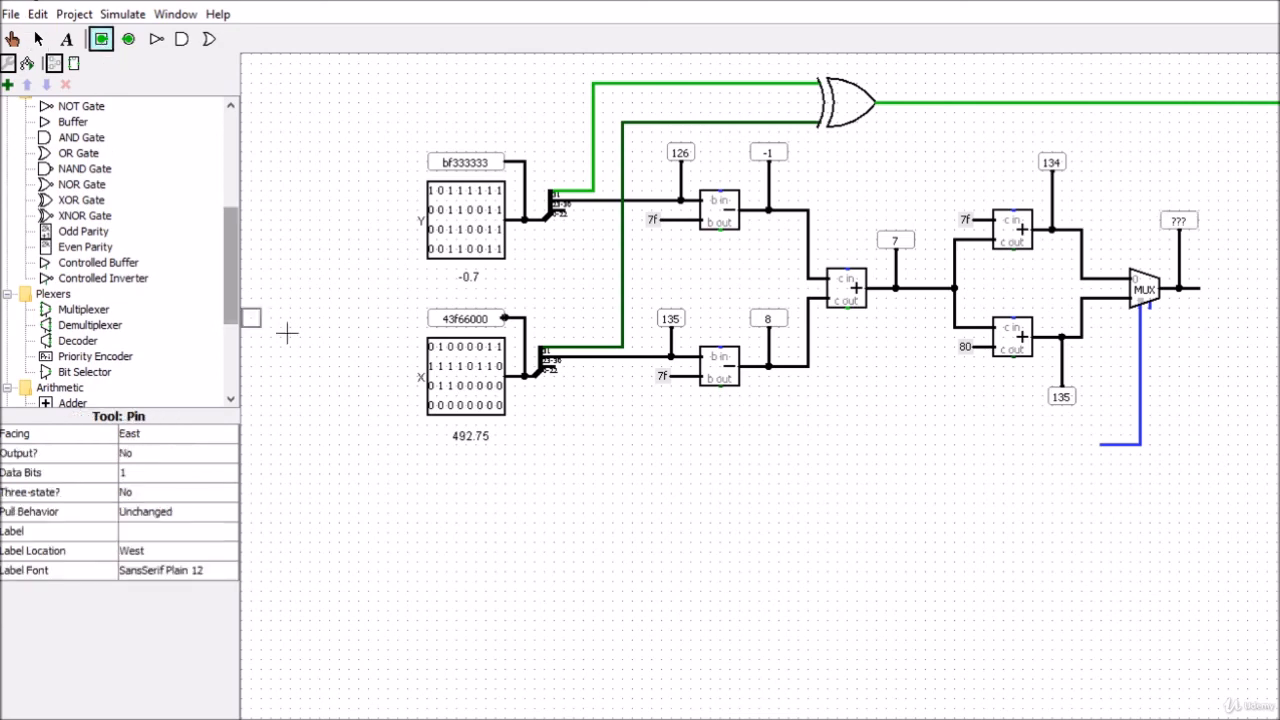
pyautogui.click(1022, 455)
pyautogui.moveTo(1022, 455); pyautogui.dragTo(1090, 445)
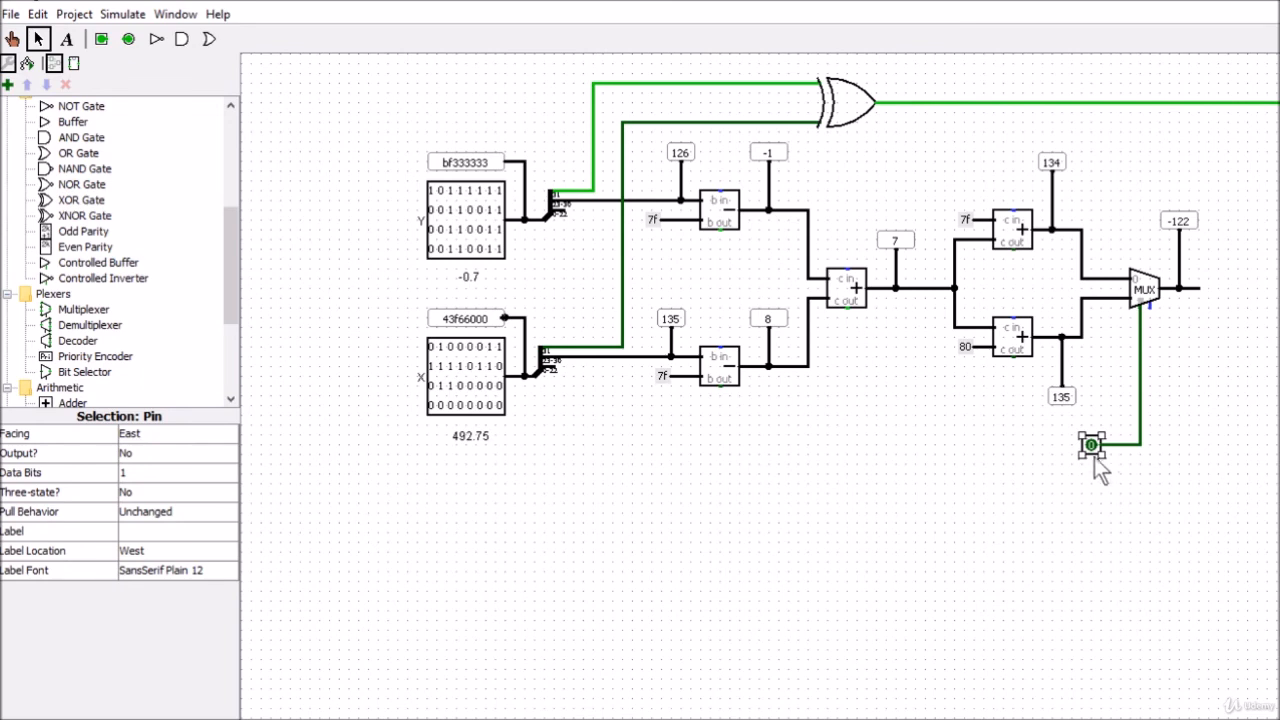
# Set the radix of the multiplexer's output probe to Unsigned Decimal
pyautogui.click(1176, 220)
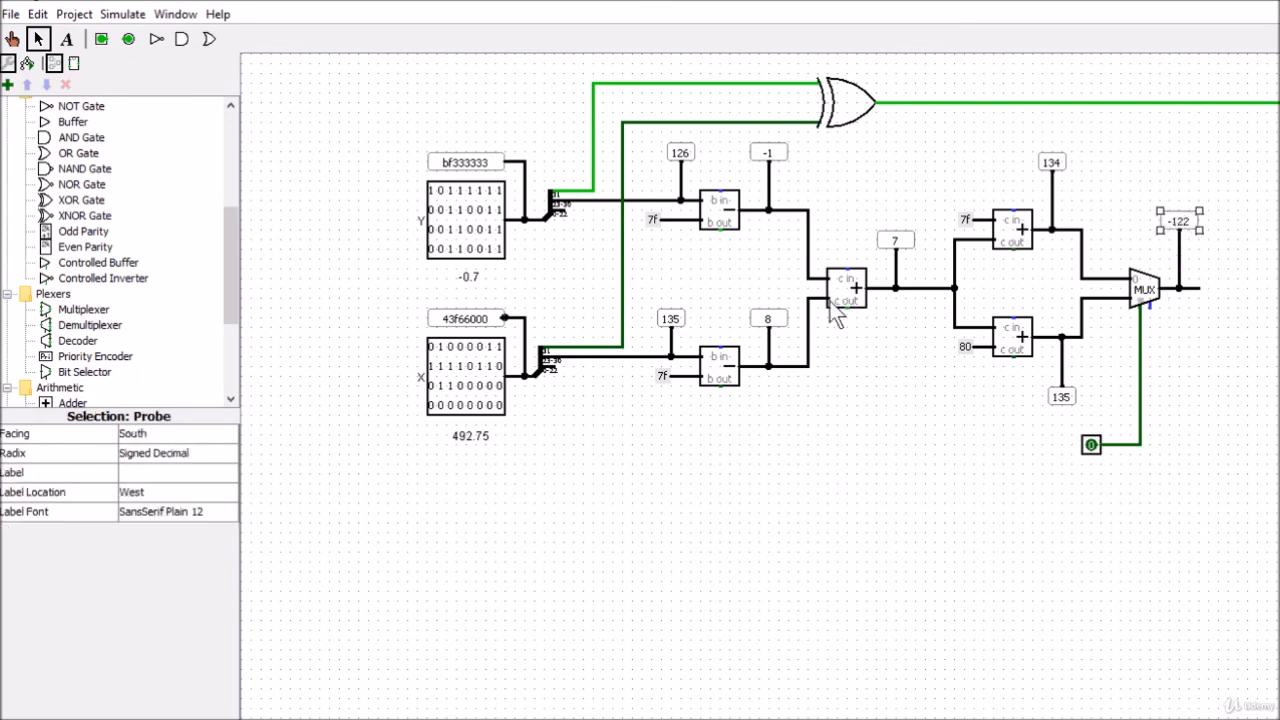
pyautogui.click(155, 458)
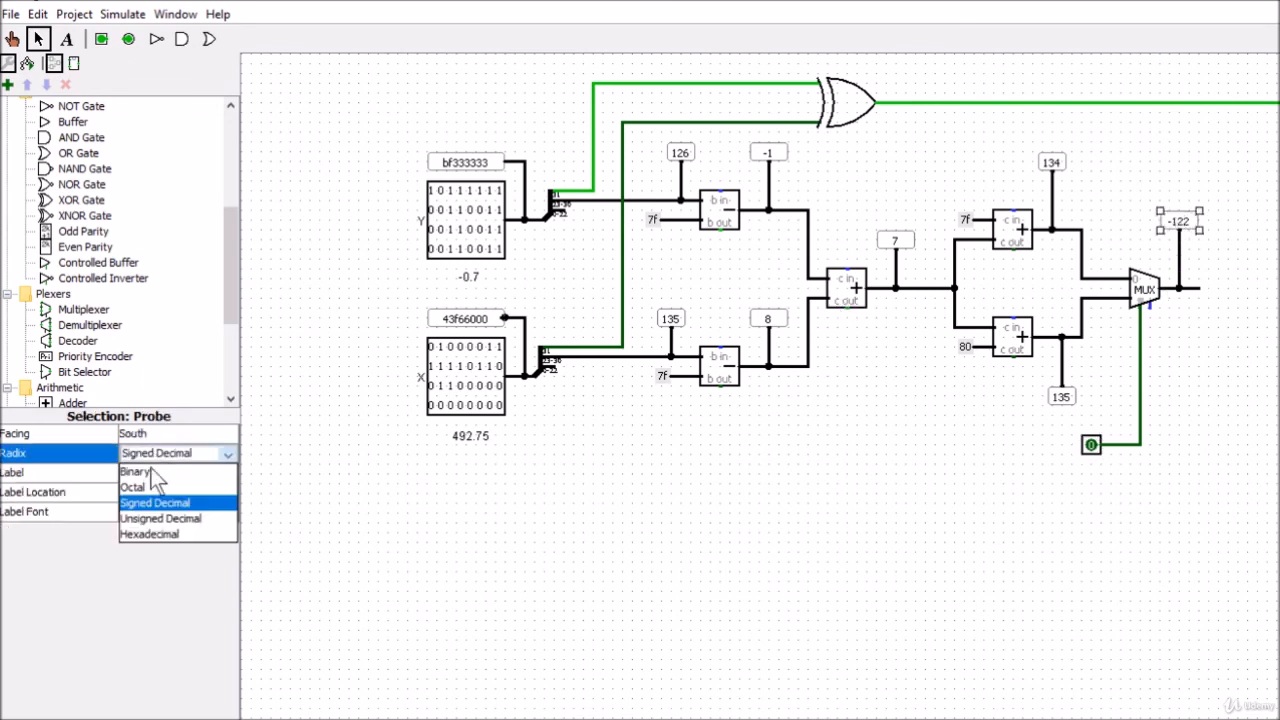
pyautogui.click(150, 521)
pyautogui.click(1228, 412)
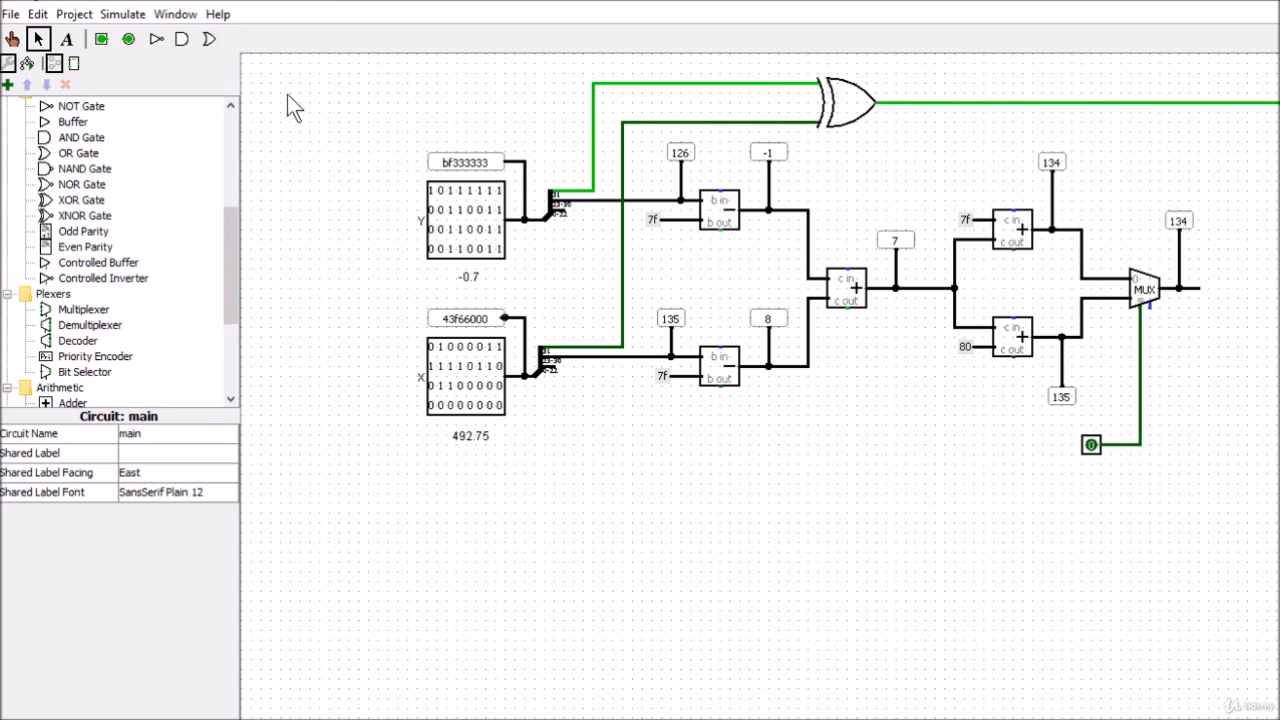
# Toggle the multiplexer's select pin to 1 with the Poke tool
pyautogui.click(12, 38)
pyautogui.click(1090, 448)
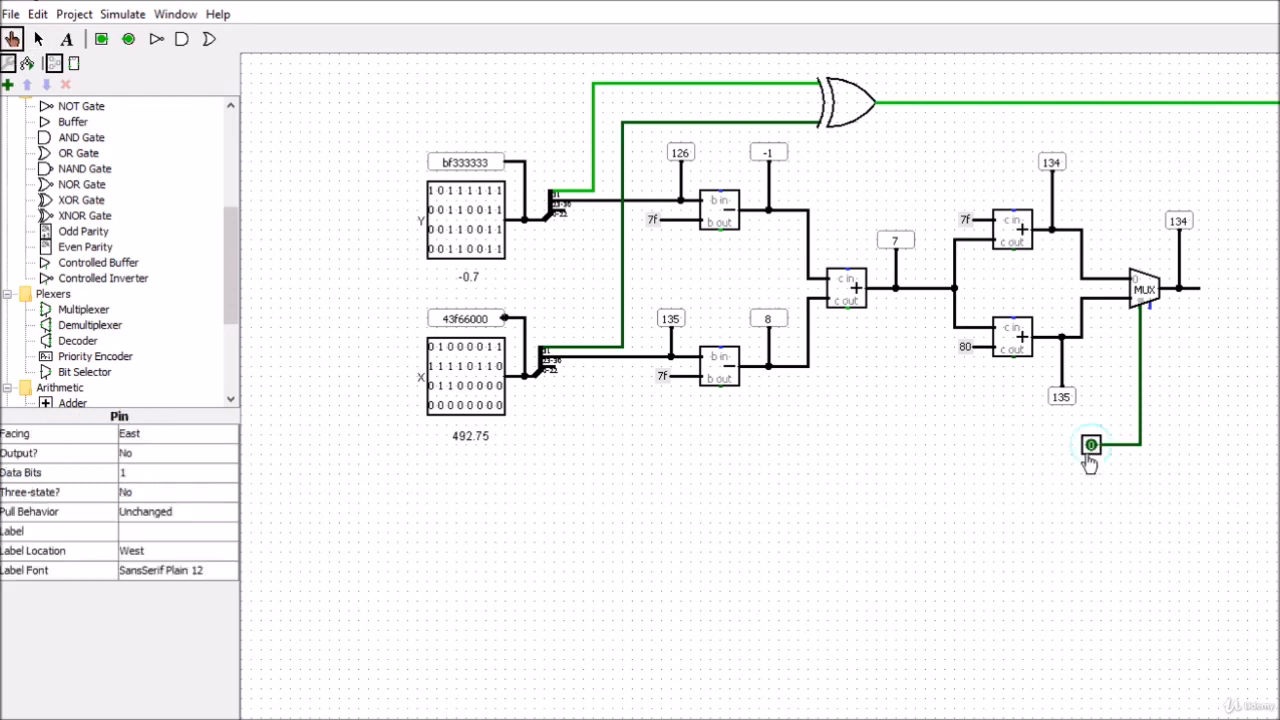
pyautogui.click(1090, 448)
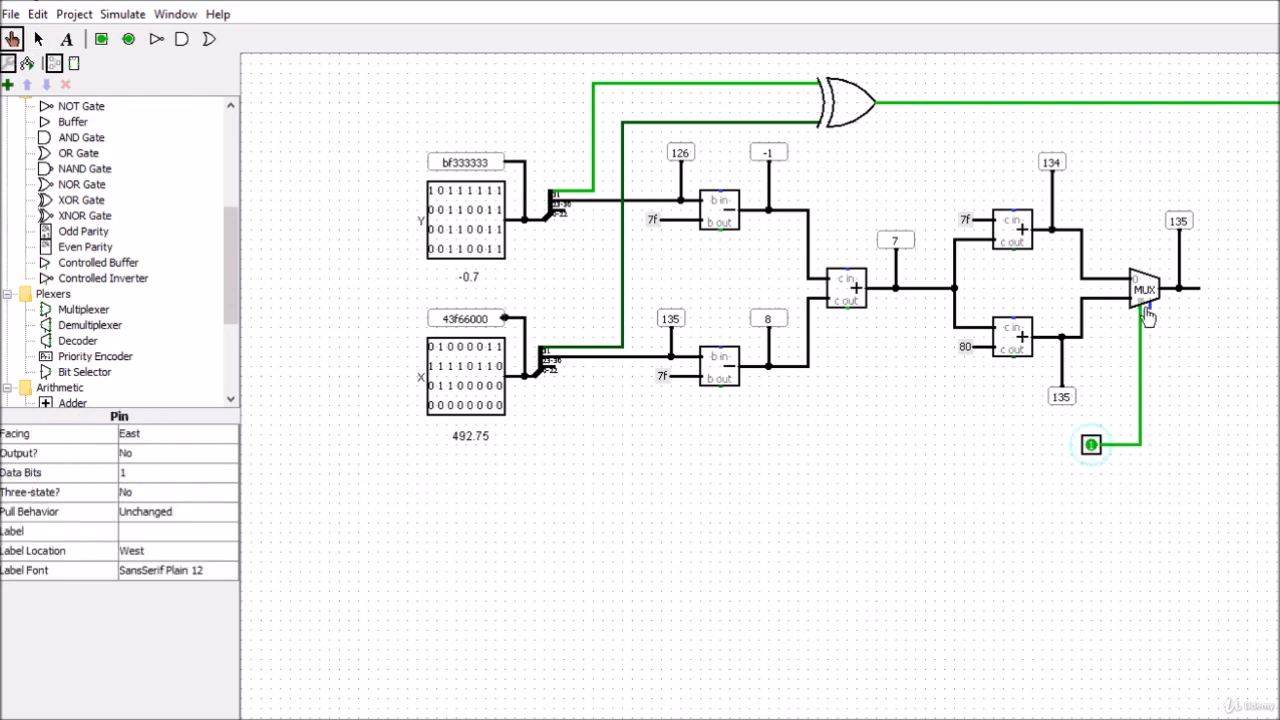